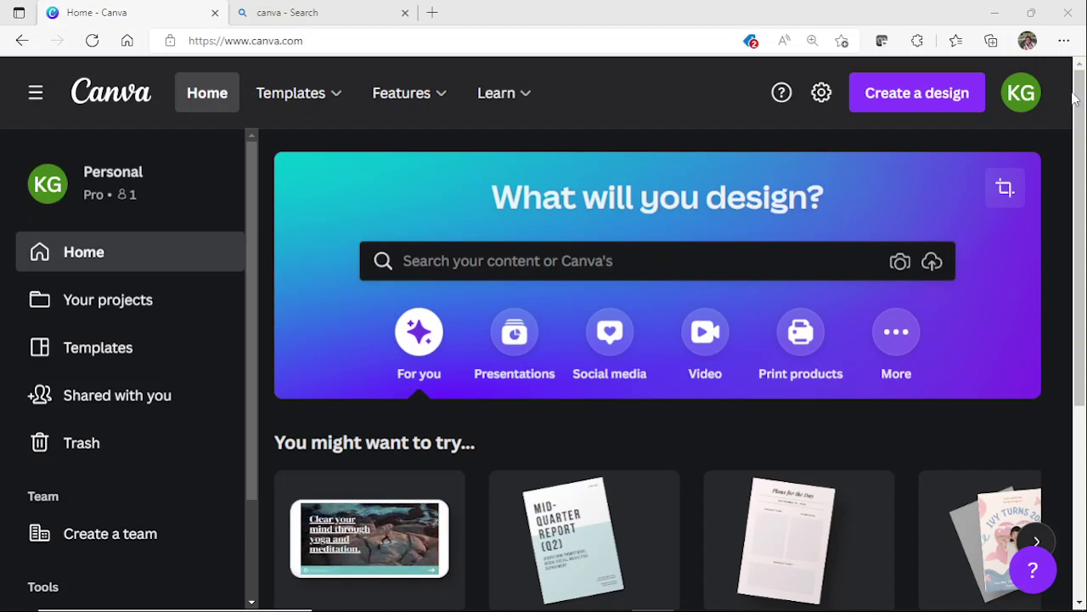
Step: Start a custom-size design 6 in wide and 7 in tall, switching units from px to inches
{"action": "left_click", "coordinate": [858, 108]}
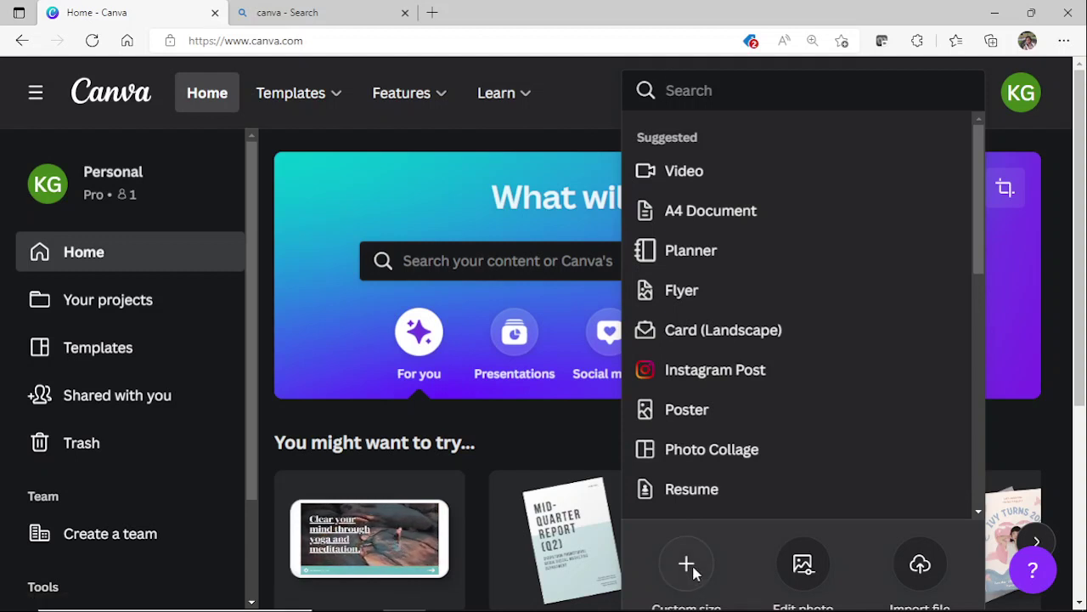
{"action": "left_click", "coordinate": [689, 565]}
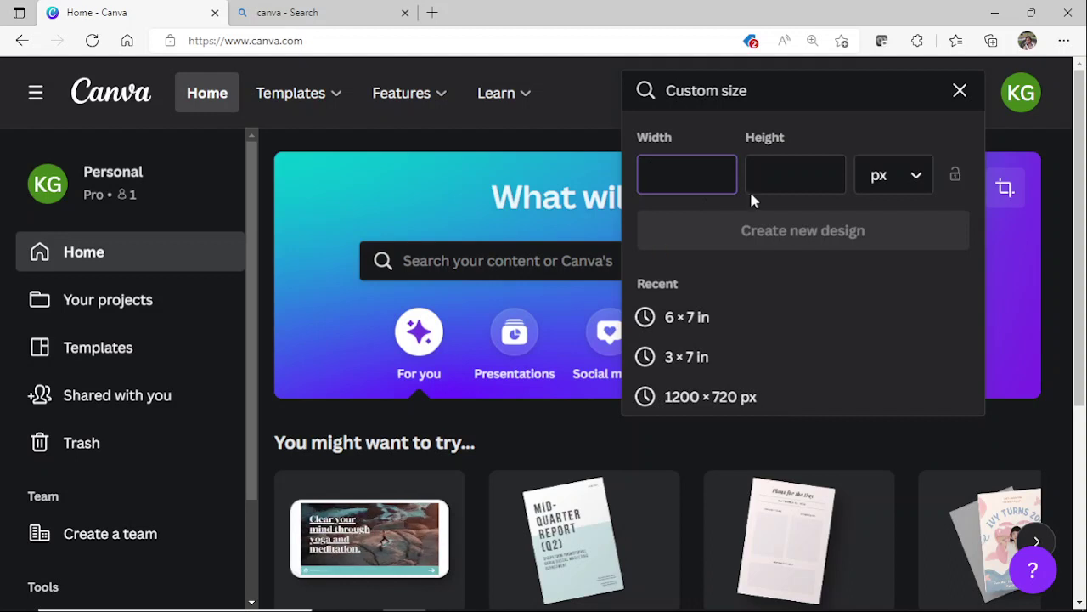
{"action": "left_click", "coordinate": [917, 180]}
{"action": "left_click", "coordinate": [918, 180]}
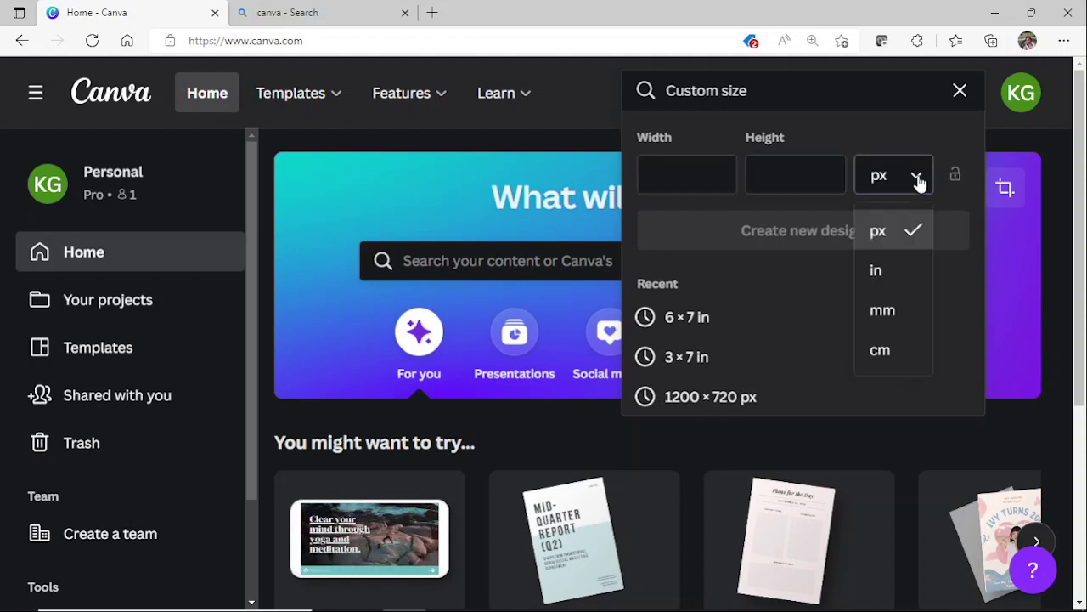
{"action": "left_click", "coordinate": [885, 269]}
{"action": "left_click", "coordinate": [698, 177]}
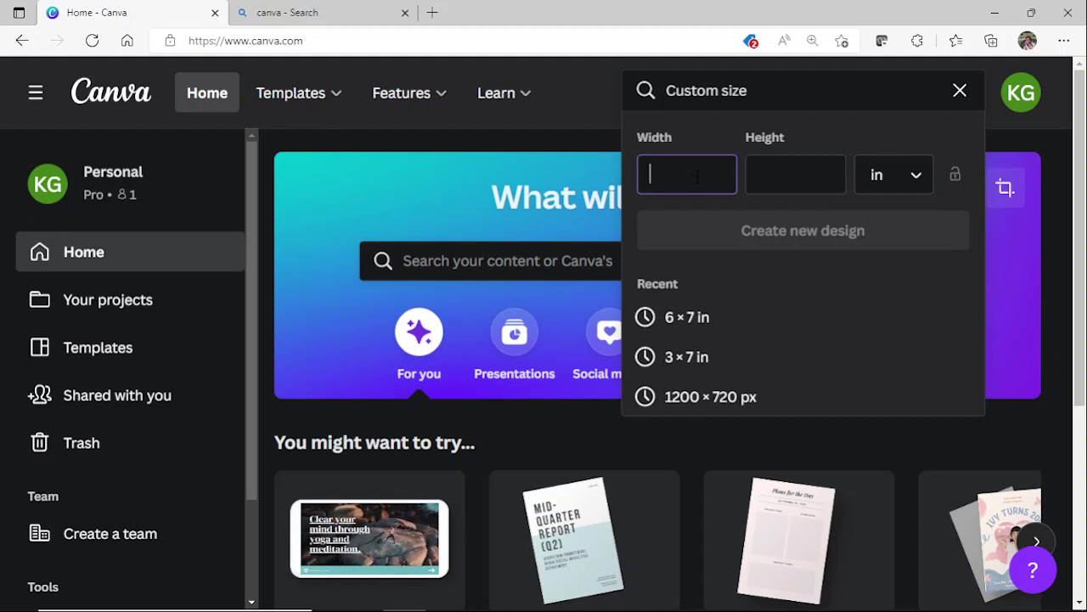
{"action": "type", "text": "6"}
{"action": "left_click", "coordinate": [780, 172]}
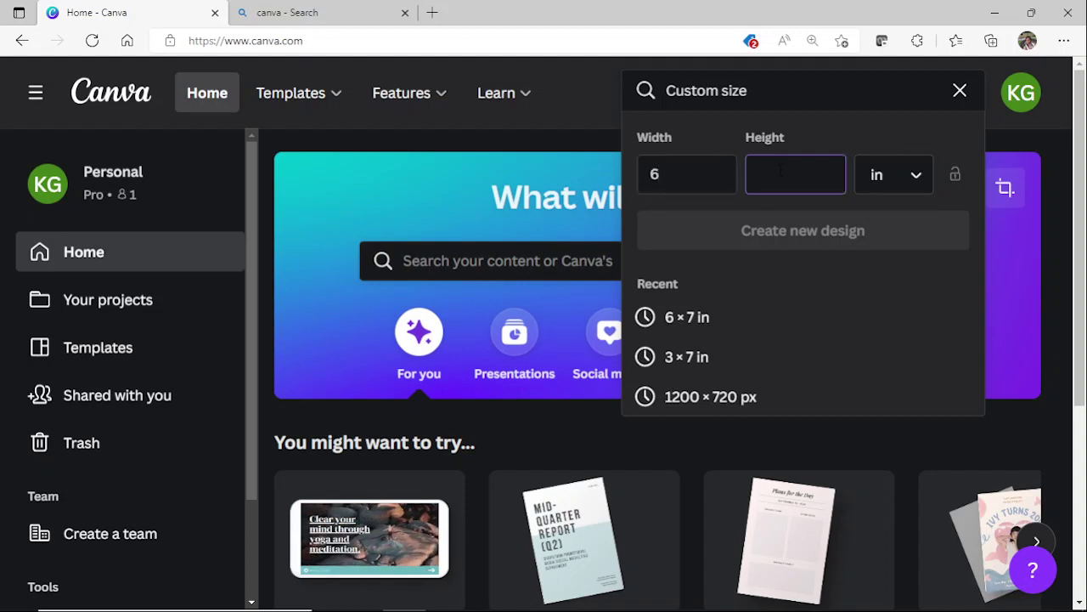
{"action": "type", "text": "7"}
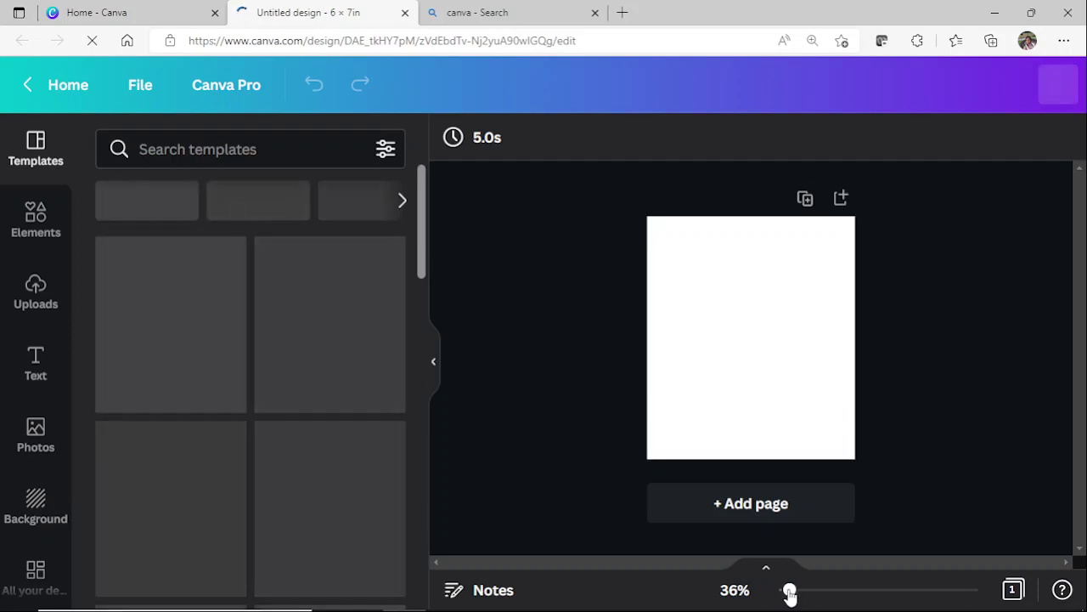
{"action": "left_click_drag", "start_coordinate": [791, 593], "coordinate": [792, 593]}
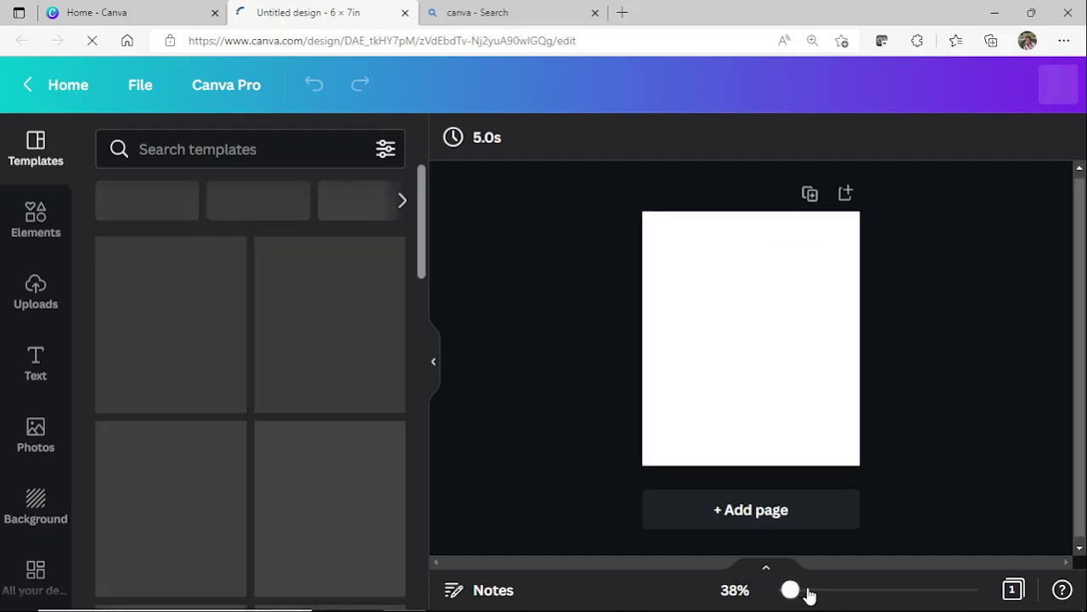
{"action": "left_click", "coordinate": [806, 590]}
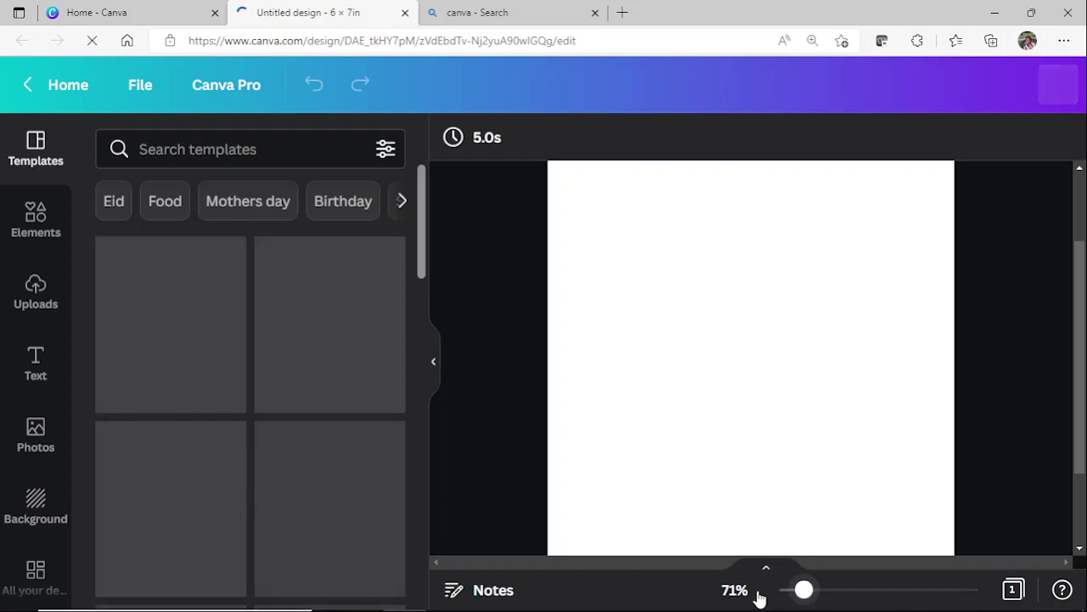
{"action": "scroll", "coordinate": [775, 506], "scroll_direction": "down", "scroll_amount": 5}
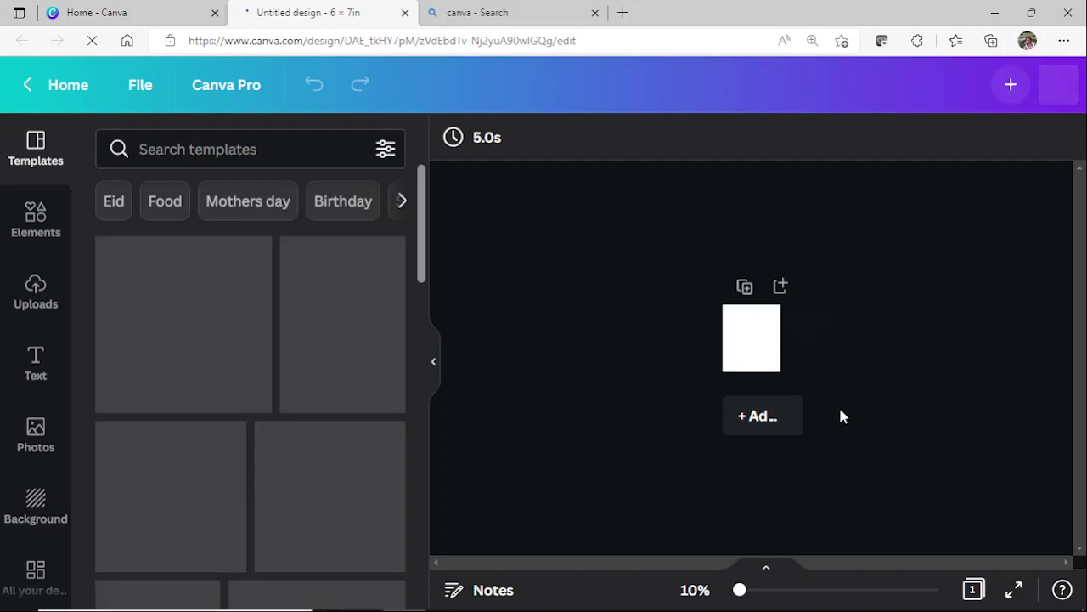
{"action": "mouse_move", "coordinate": [738, 601]}
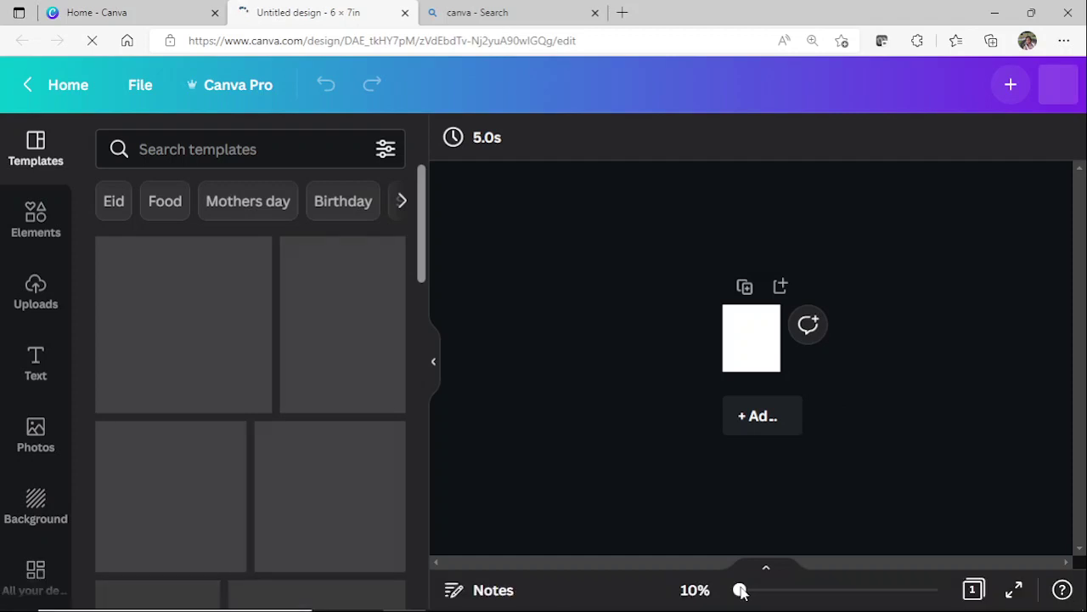
{"action": "left_click_drag", "start_coordinate": [743, 589], "coordinate": [759, 595]}
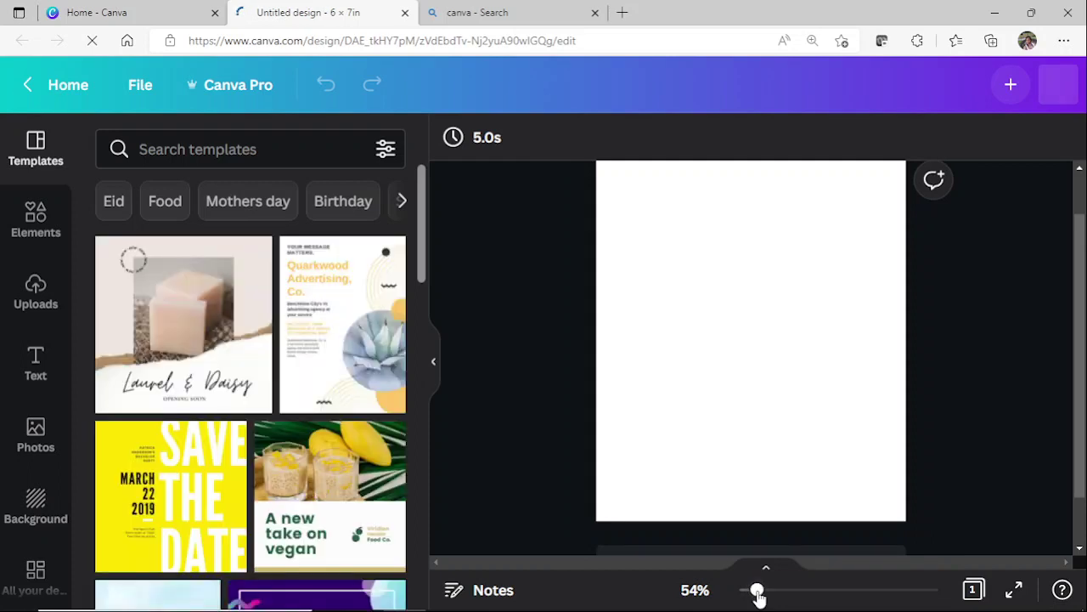
{"action": "left_click_drag", "start_coordinate": [757, 595], "coordinate": [755, 590]}
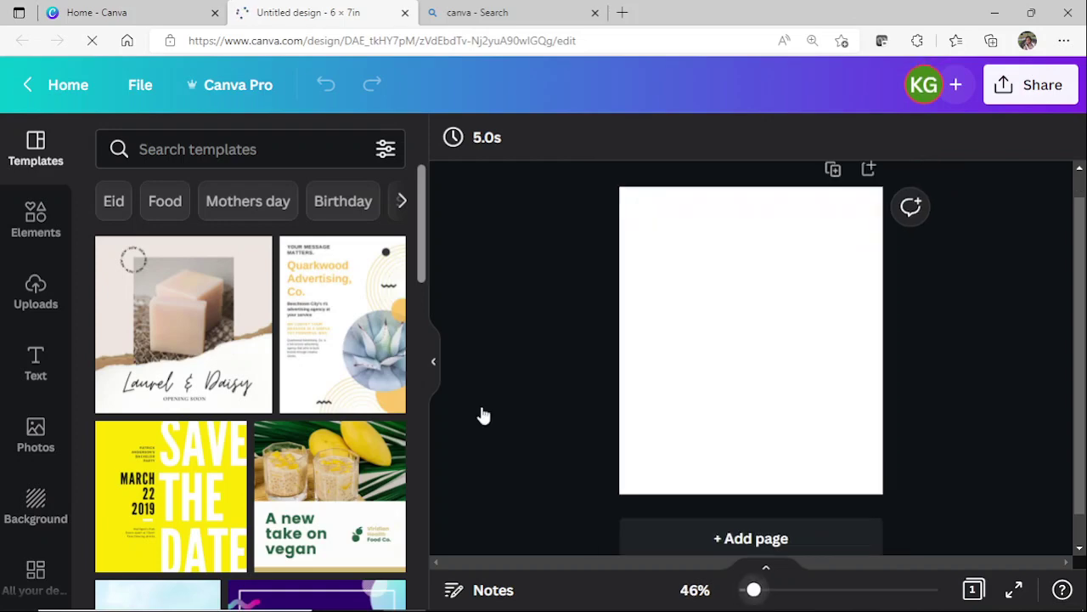
{"action": "left_click", "coordinate": [396, 407]}
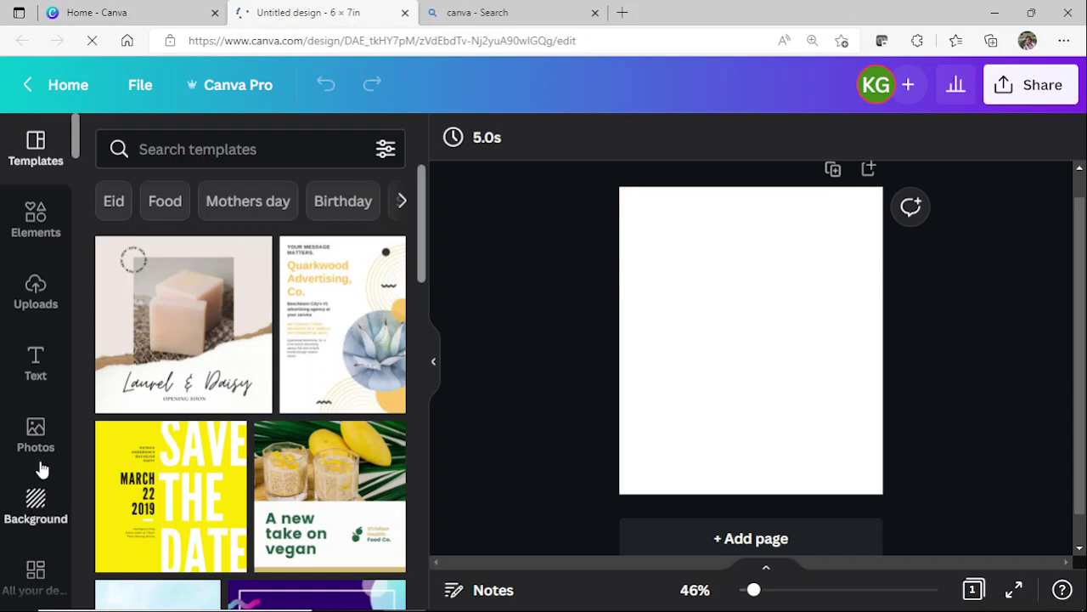
Step: Search the backgrounds for 'bricks' and drag the blue brick texture onto the page
{"action": "left_click", "coordinate": [47, 351]}
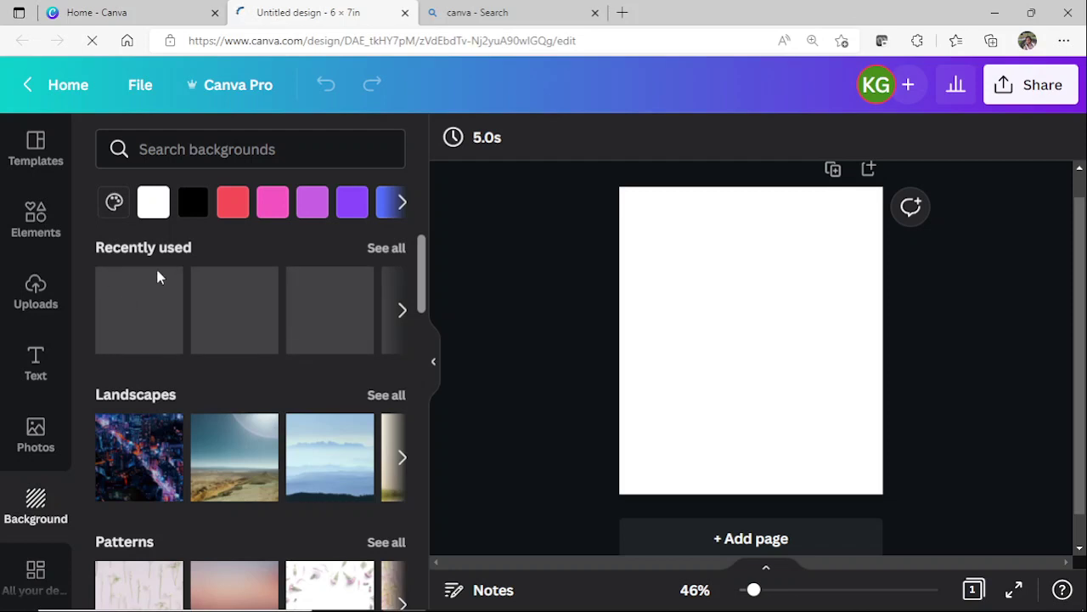
{"action": "left_click", "coordinate": [139, 149]}
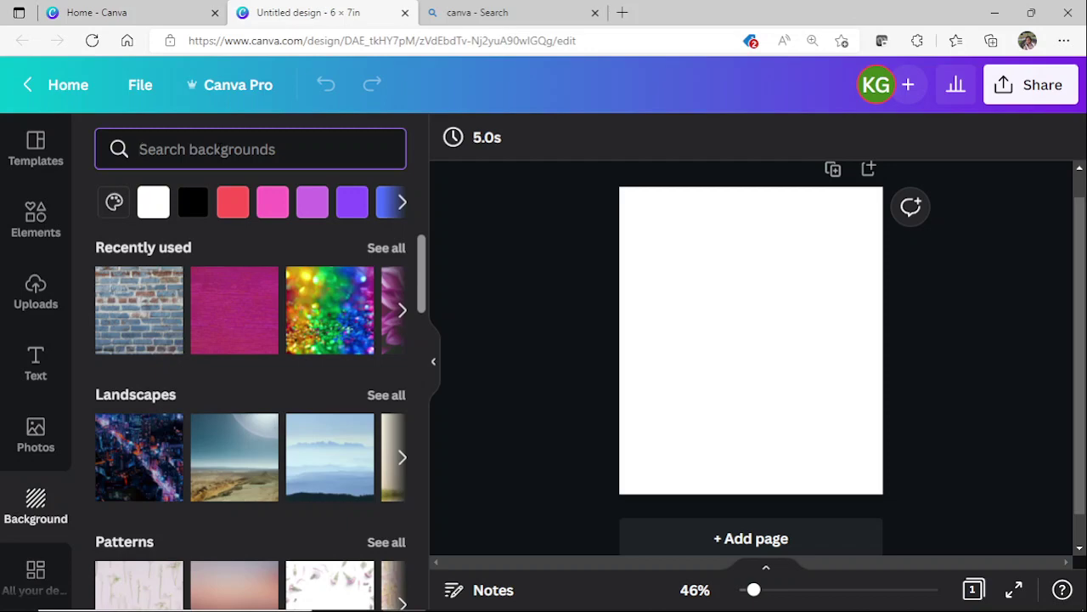
{"action": "type", "text": "bricks"}
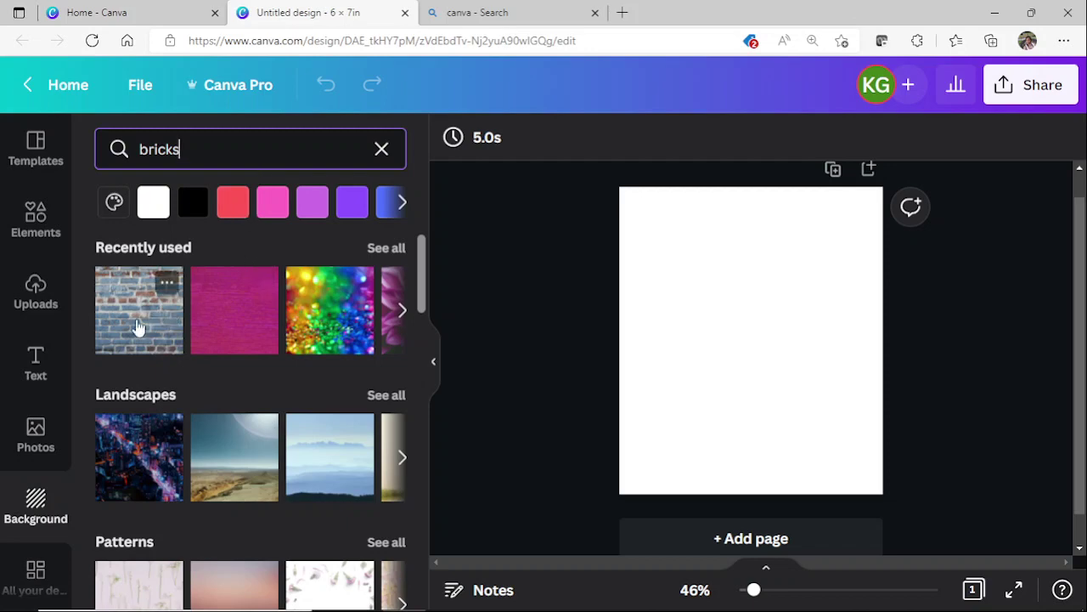
{"action": "left_click_drag", "start_coordinate": [181, 326], "coordinate": [151, 321]}
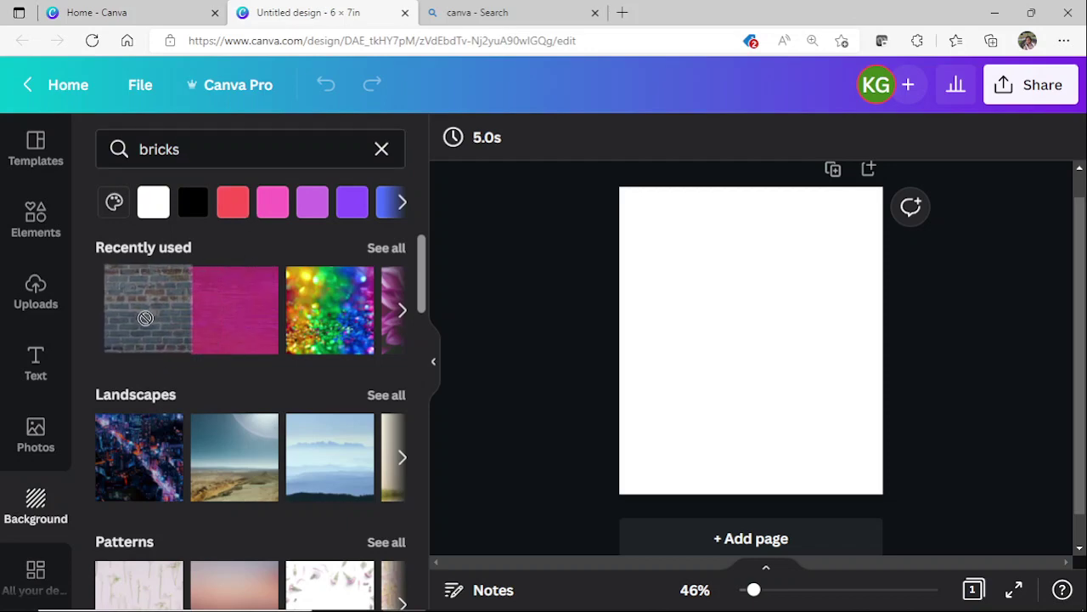
{"action": "left_click", "coordinate": [253, 151]}
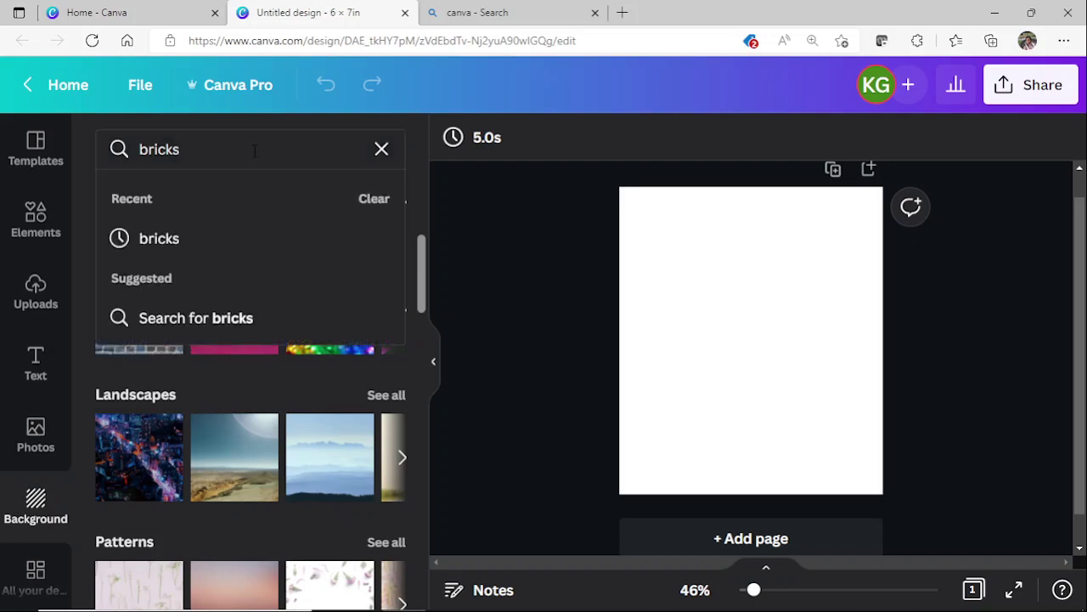
{"action": "key", "text": "Return"}
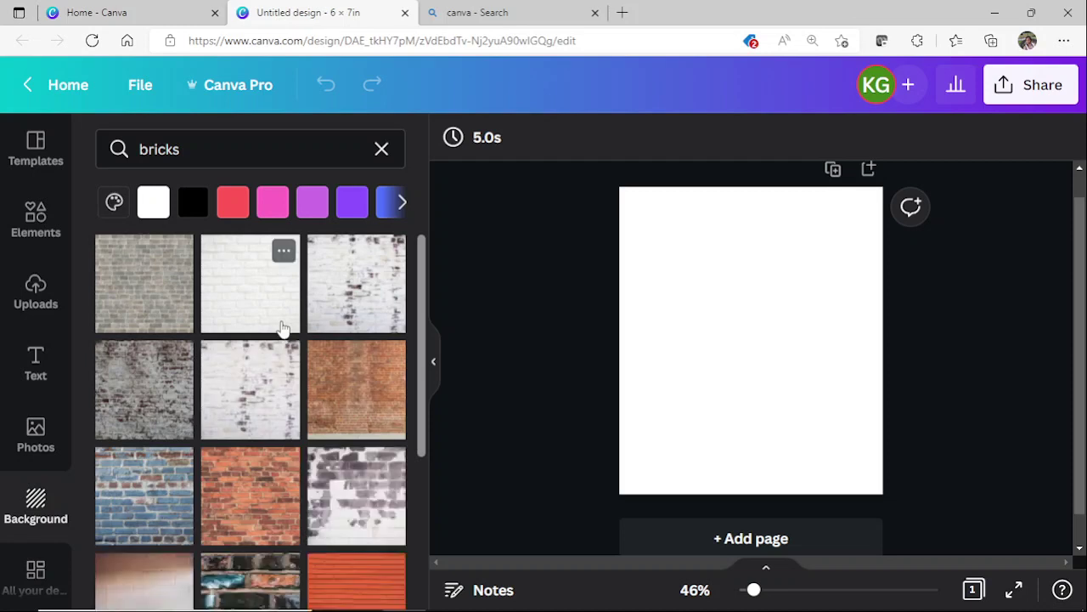
{"action": "scroll", "coordinate": [281, 327], "scroll_direction": "down", "scroll_amount": 1}
{"action": "scroll", "coordinate": [281, 327], "scroll_direction": "down", "scroll_amount": 3}
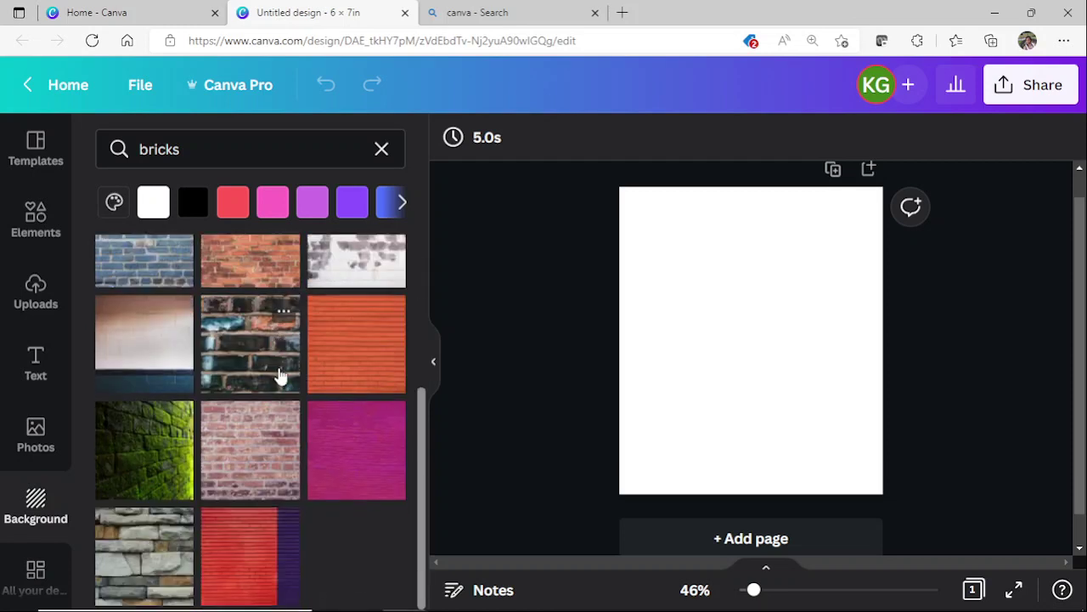
{"action": "scroll", "coordinate": [266, 493], "scroll_direction": "up", "scroll_amount": 3}
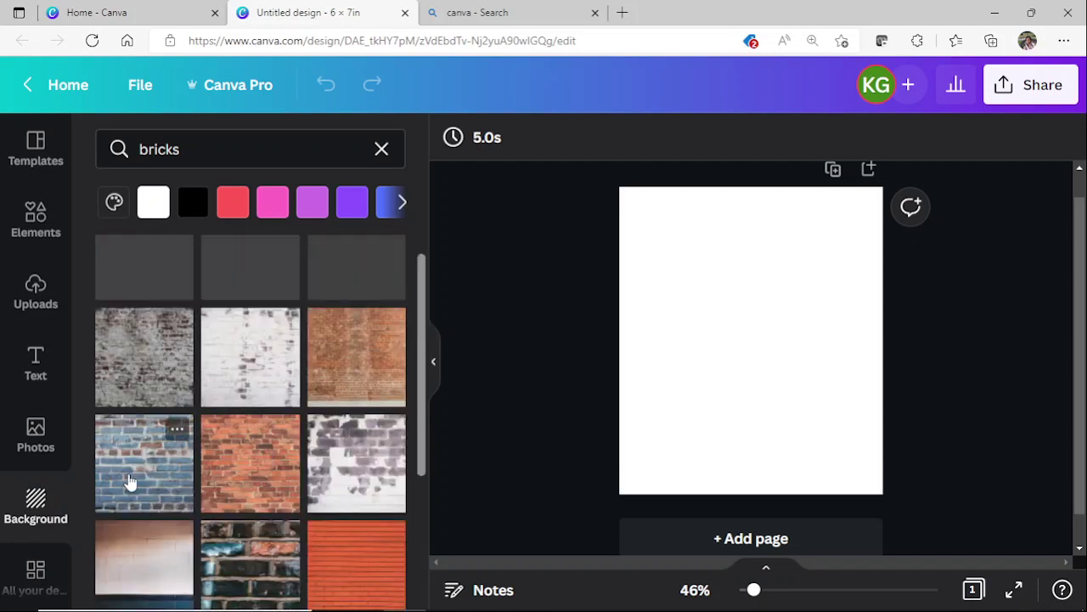
{"action": "left_click_drag", "start_coordinate": [145, 463], "coordinate": [692, 306]}
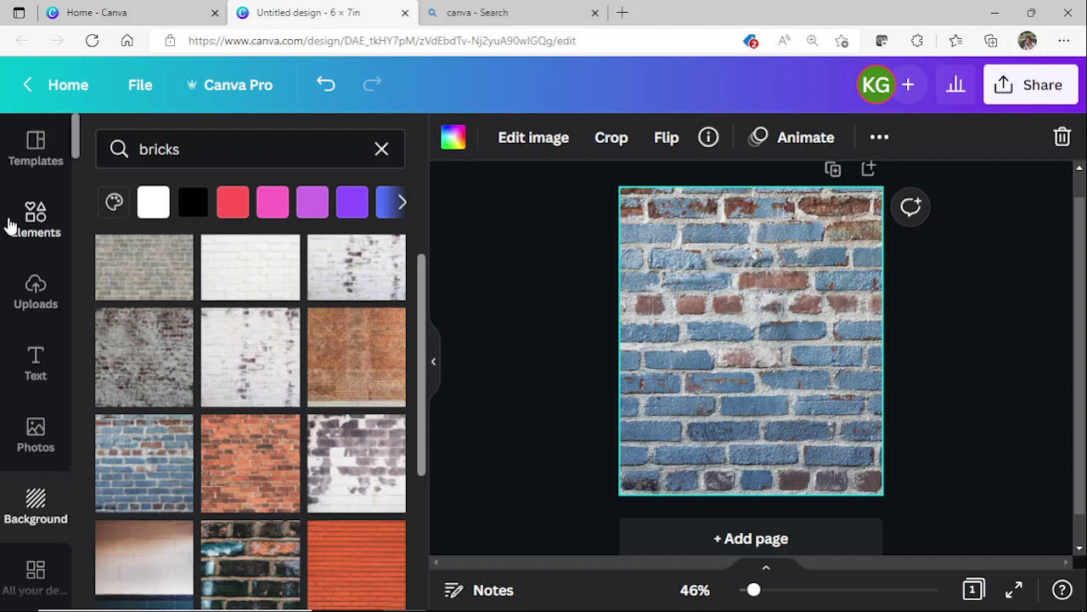
Step: Add a grid layout frame covering the page from the Elements library
{"action": "left_click", "coordinate": [25, 234]}
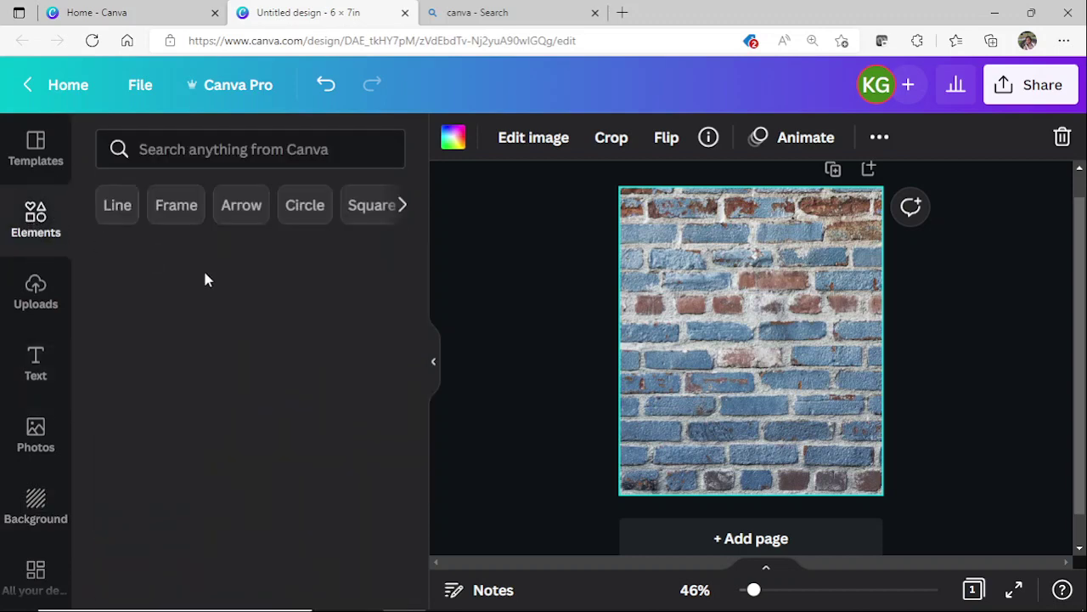
{"action": "scroll", "coordinate": [209, 293], "scroll_direction": "down", "scroll_amount": 5}
{"action": "scroll", "coordinate": [228, 323], "scroll_direction": "down", "scroll_amount": 5}
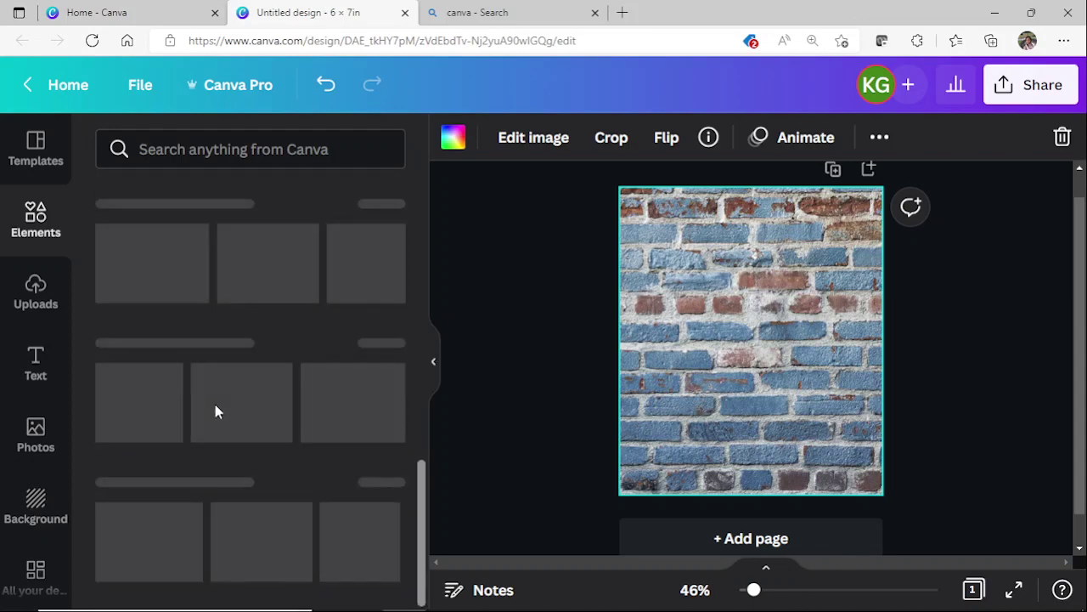
{"action": "scroll", "coordinate": [214, 429], "scroll_direction": "down", "scroll_amount": 1}
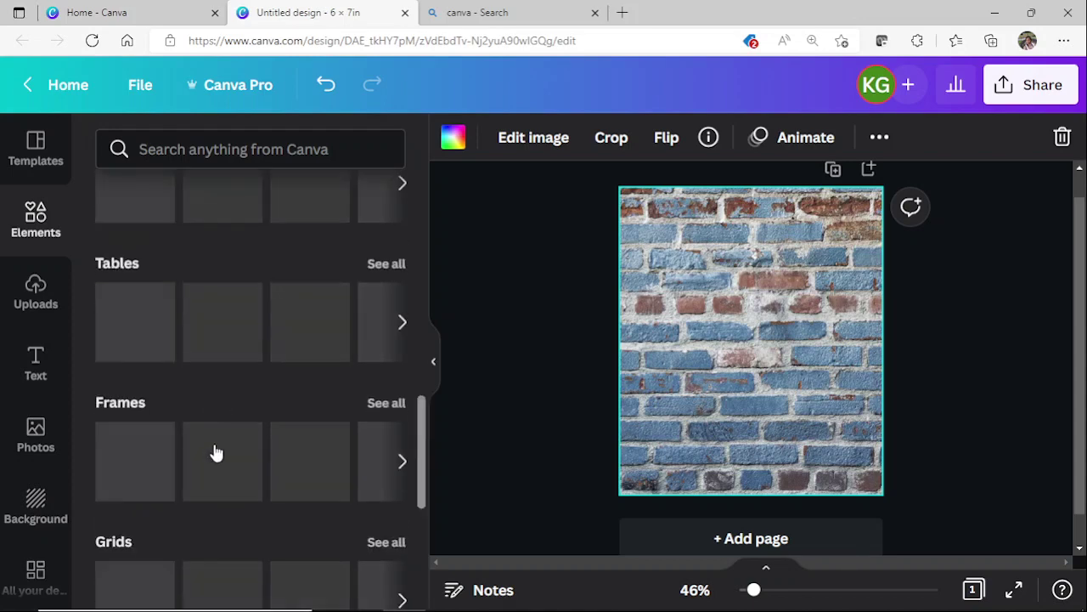
{"action": "scroll", "coordinate": [190, 477], "scroll_direction": "down", "scroll_amount": 1}
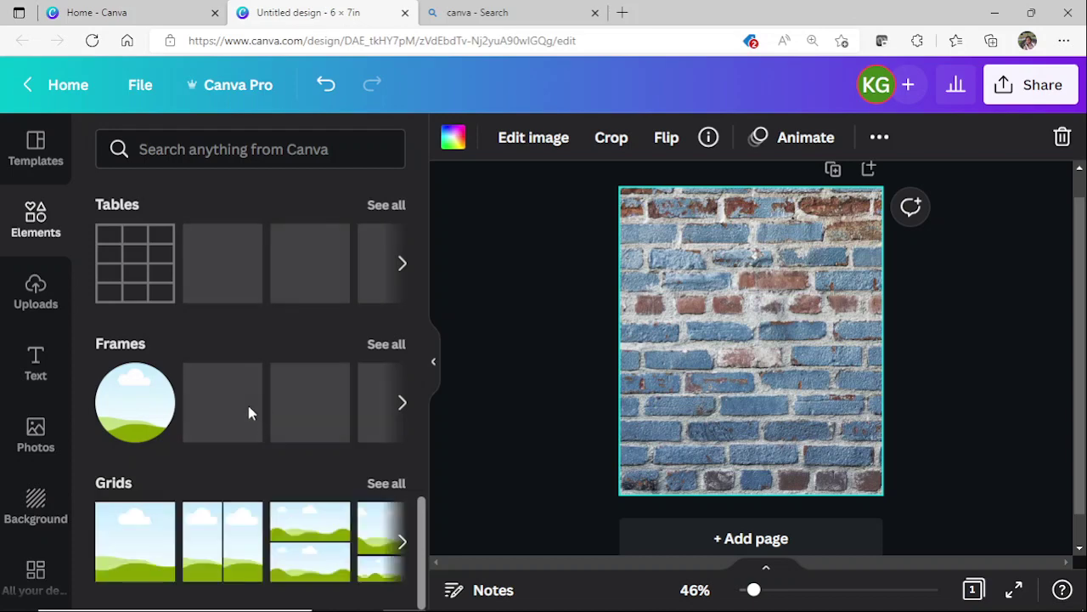
{"action": "left_click", "coordinate": [136, 546]}
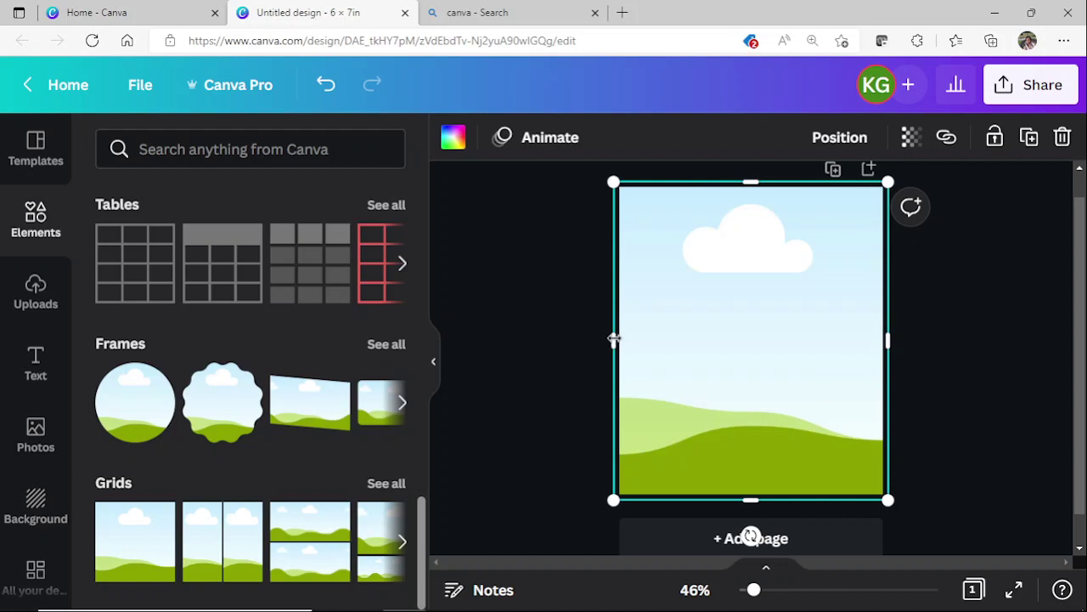
Step: Resize the frame to about 2.8 × 7 in along the page's right side
{"action": "left_click_drag", "start_coordinate": [650, 340], "coordinate": [758, 338]}
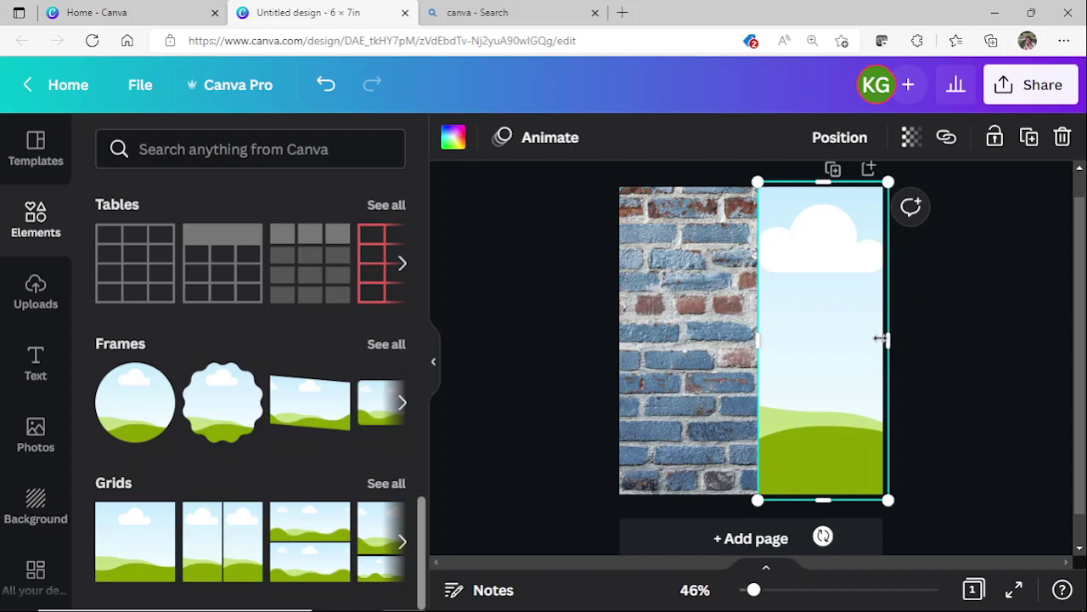
{"action": "left_click_drag", "start_coordinate": [879, 338], "coordinate": [880, 339]}
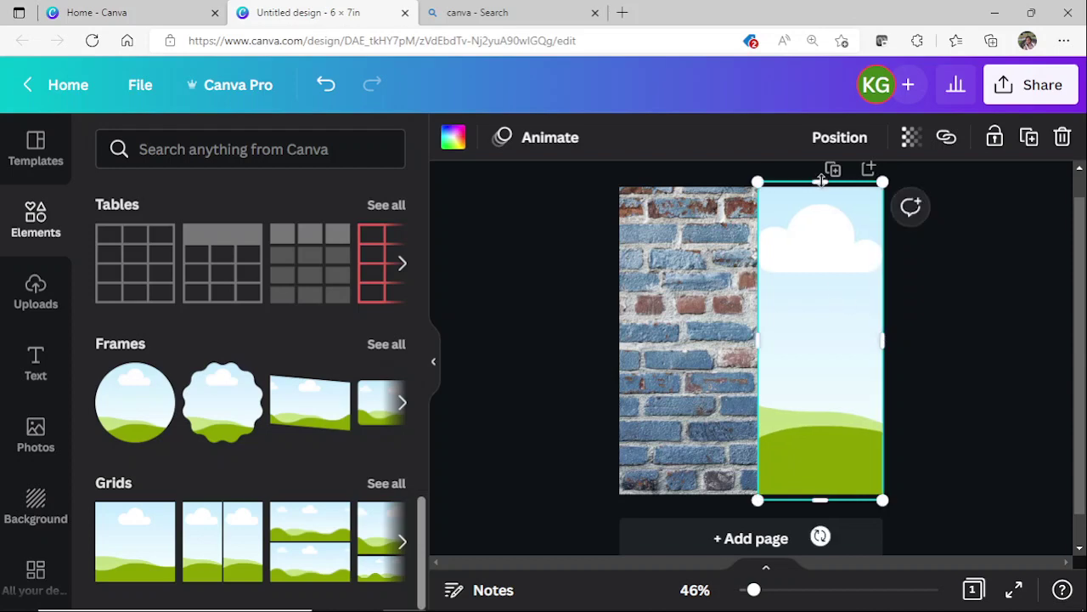
{"action": "left_click_drag", "start_coordinate": [821, 180], "coordinate": [821, 187]}
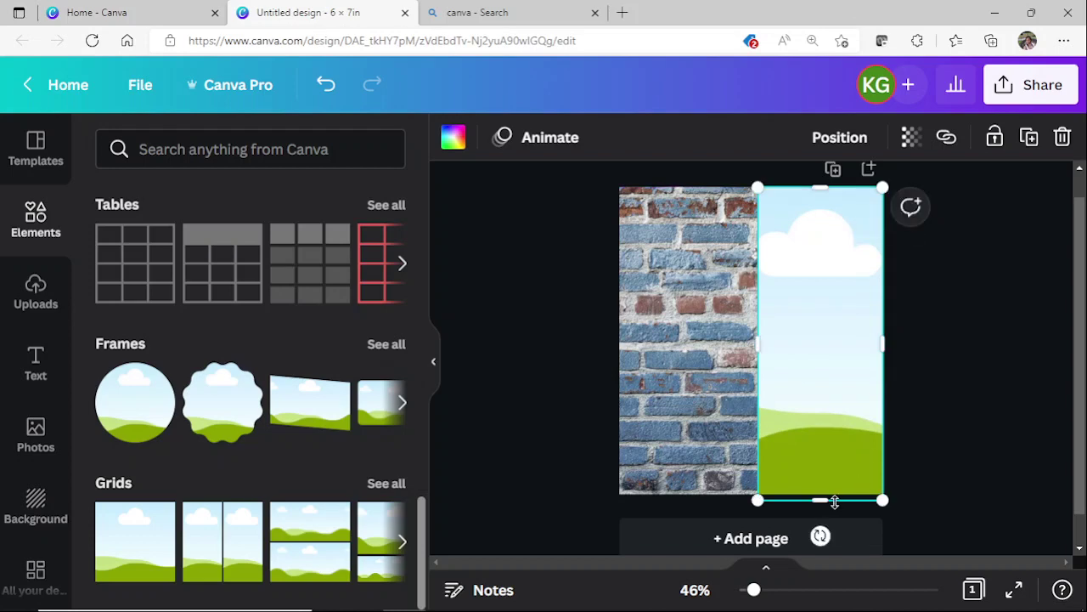
{"action": "left_click_drag", "start_coordinate": [822, 498], "coordinate": [787, 300]}
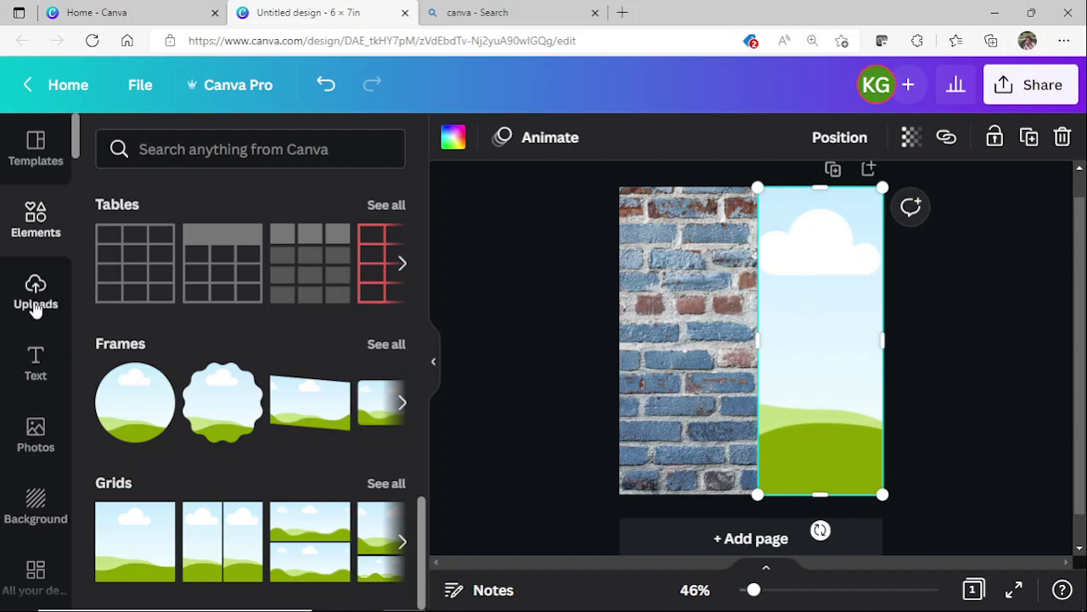
{"action": "scroll", "coordinate": [32, 332], "scroll_direction": "down", "scroll_amount": 5}
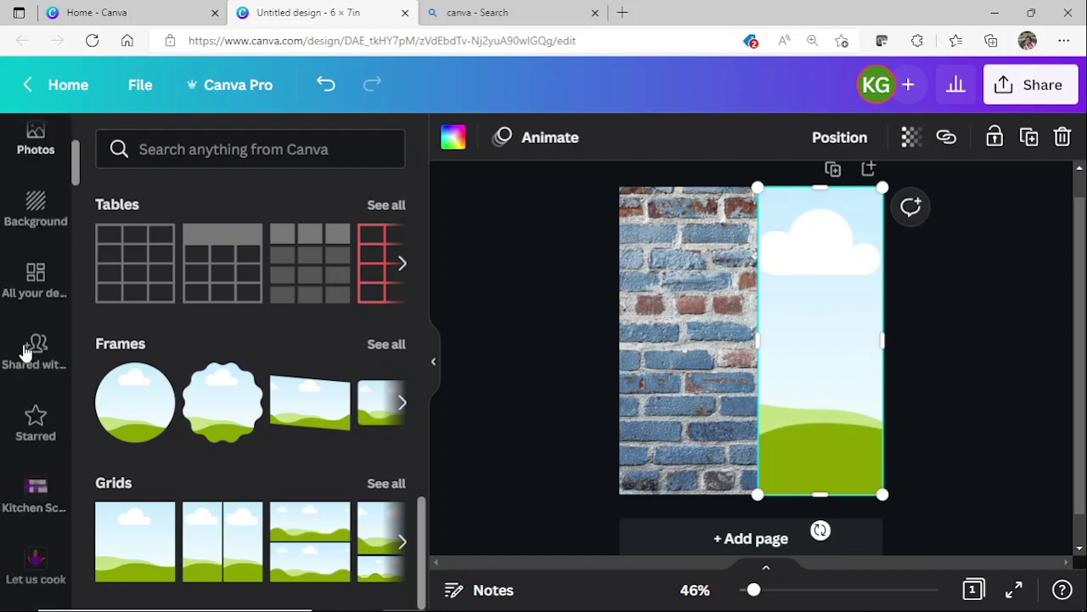
{"action": "scroll", "coordinate": [26, 351], "scroll_direction": "down", "scroll_amount": 10}
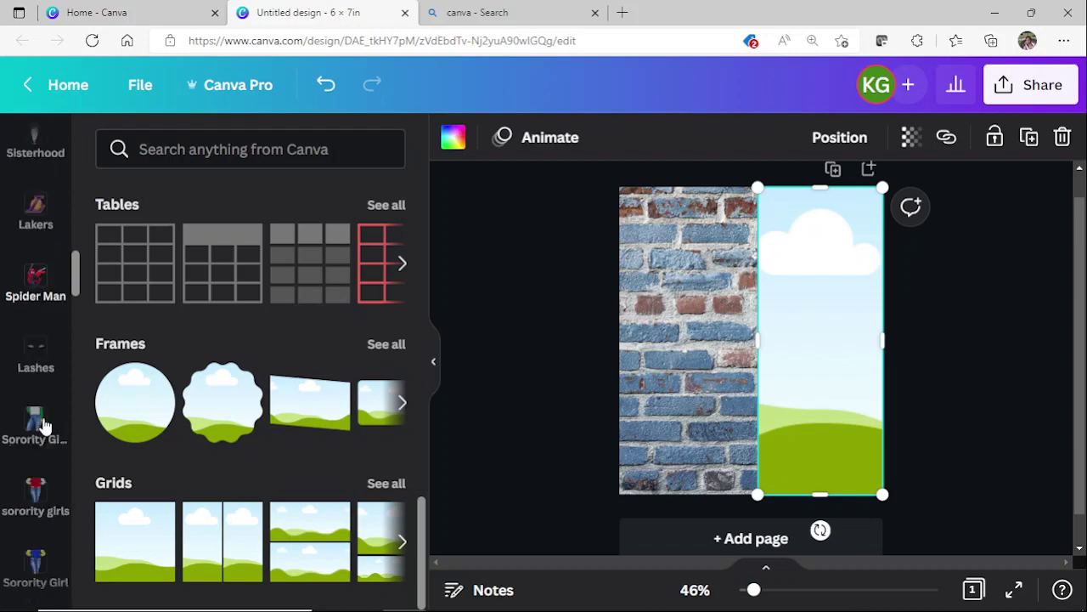
{"action": "scroll", "coordinate": [38, 429], "scroll_direction": "down", "scroll_amount": 10}
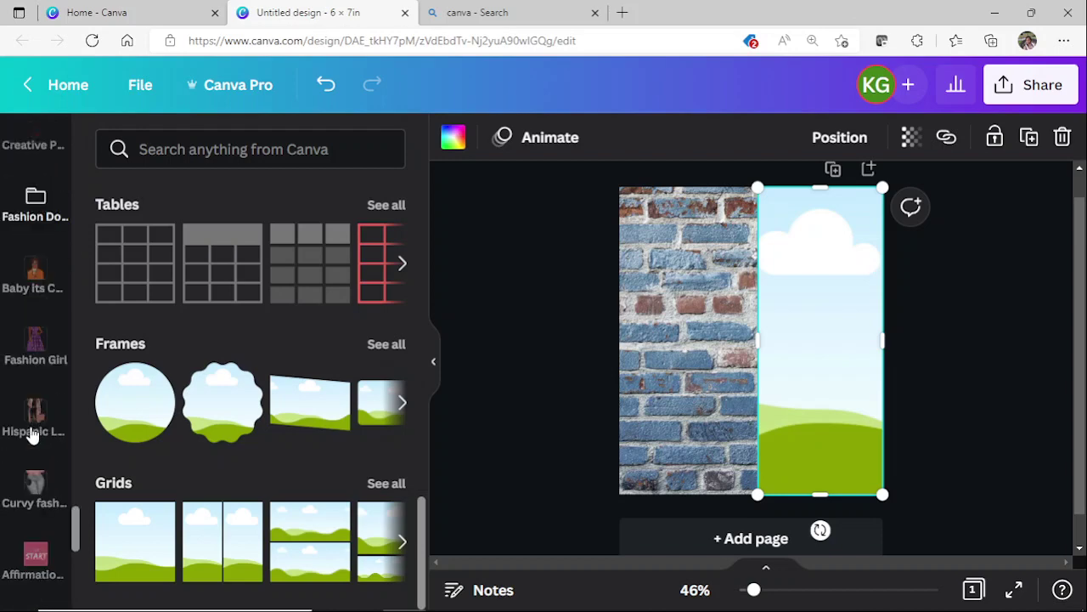
{"action": "scroll", "coordinate": [32, 434], "scroll_direction": "down", "scroll_amount": 5}
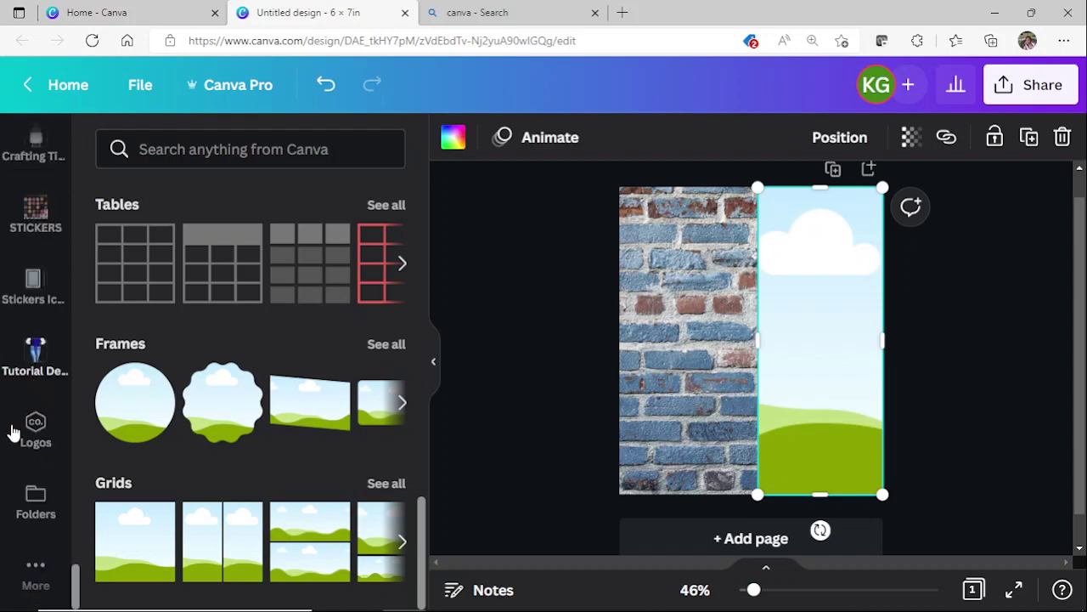
Step: Drop the varsity-jacket figure from Tutorial Designs uploads into the right-side frame
{"action": "left_click", "coordinate": [13, 433]}
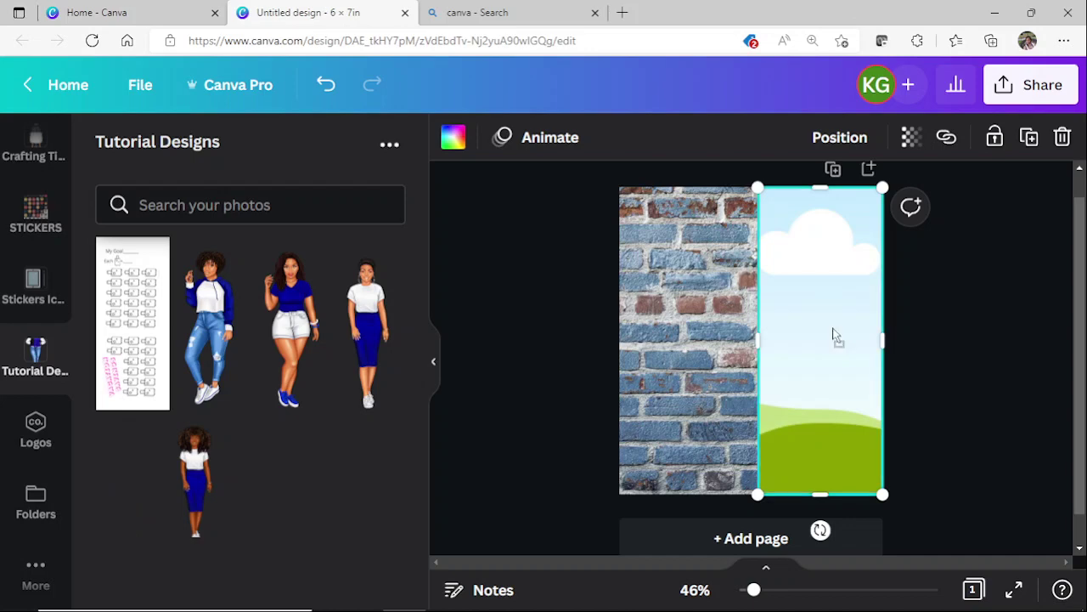
{"action": "left_click_drag", "start_coordinate": [833, 334], "coordinate": [834, 335]}
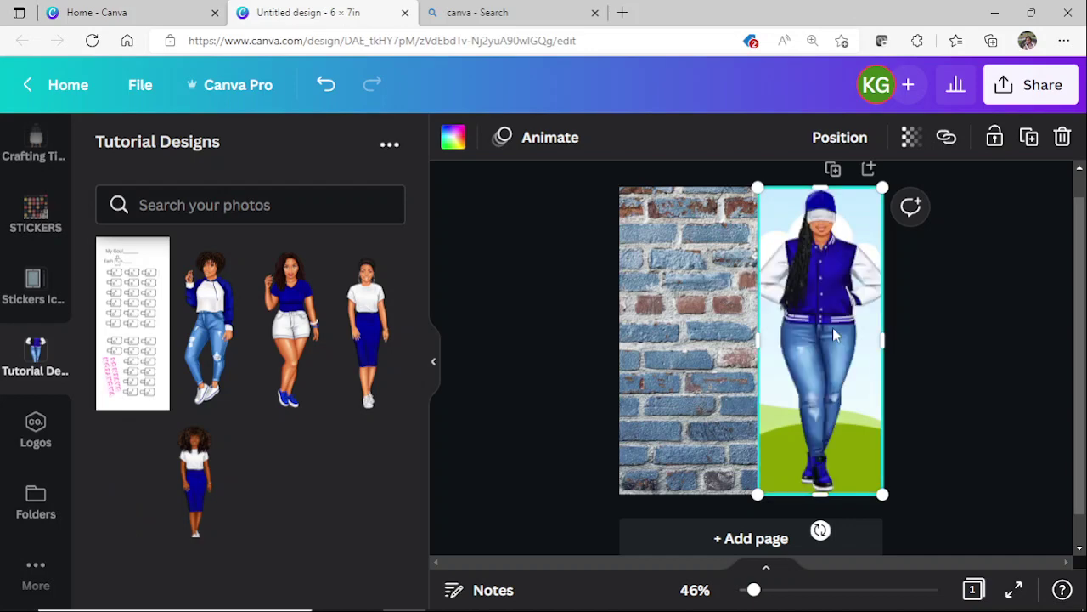
{"action": "left_click", "coordinate": [950, 296]}
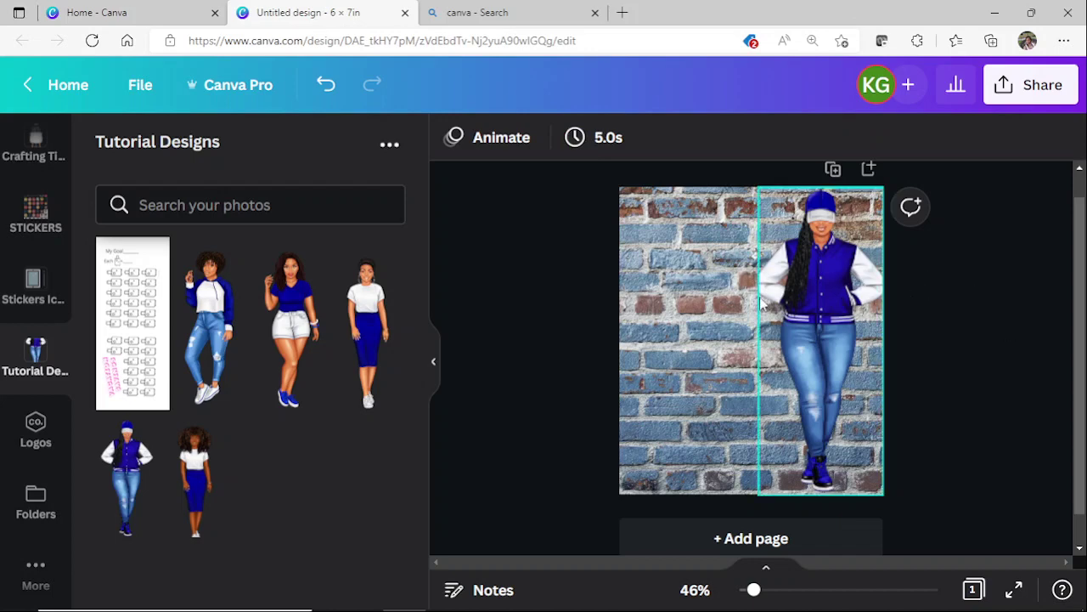
Step: Shrink the figure to about 2.5 × 6.4 and shift it right toward the page edge
{"action": "left_click", "coordinate": [880, 190]}
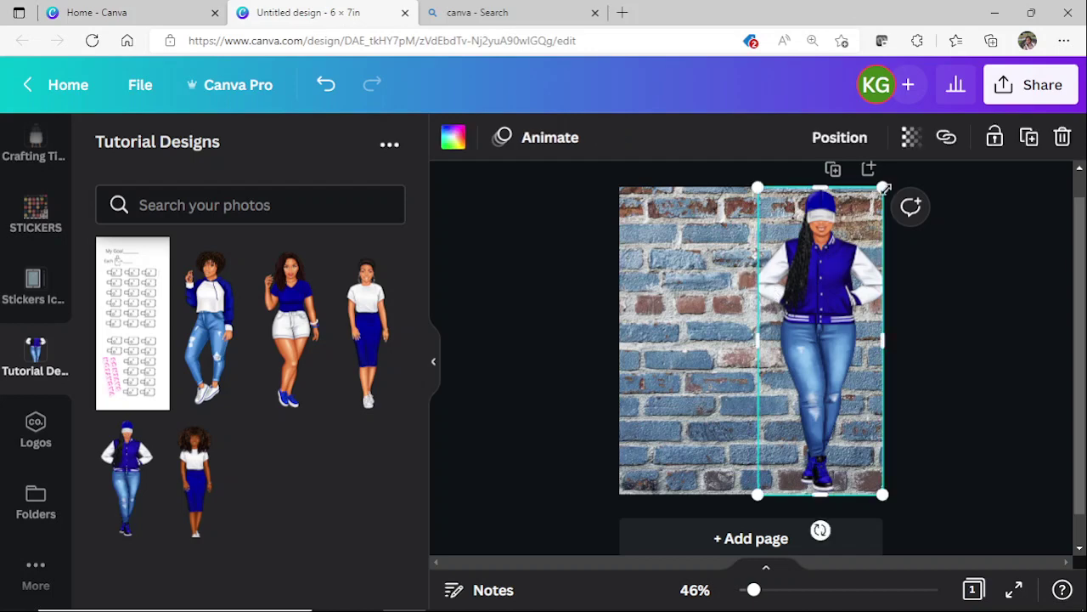
{"action": "left_click_drag", "start_coordinate": [884, 186], "coordinate": [882, 247]}
{"action": "left_click", "coordinate": [939, 337]}
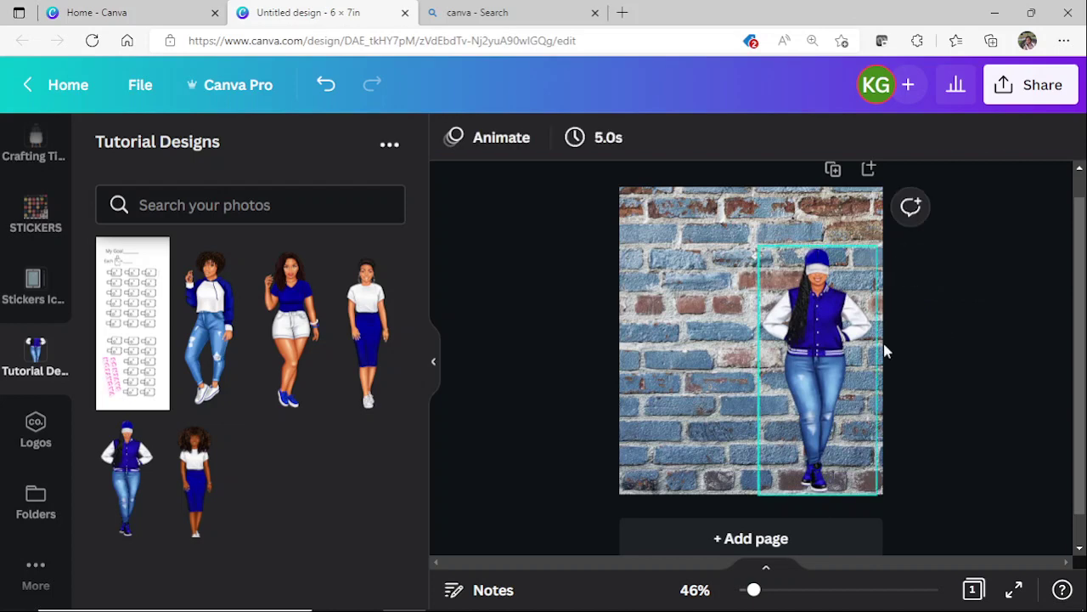
{"action": "left_click_drag", "start_coordinate": [796, 358], "coordinate": [790, 351]}
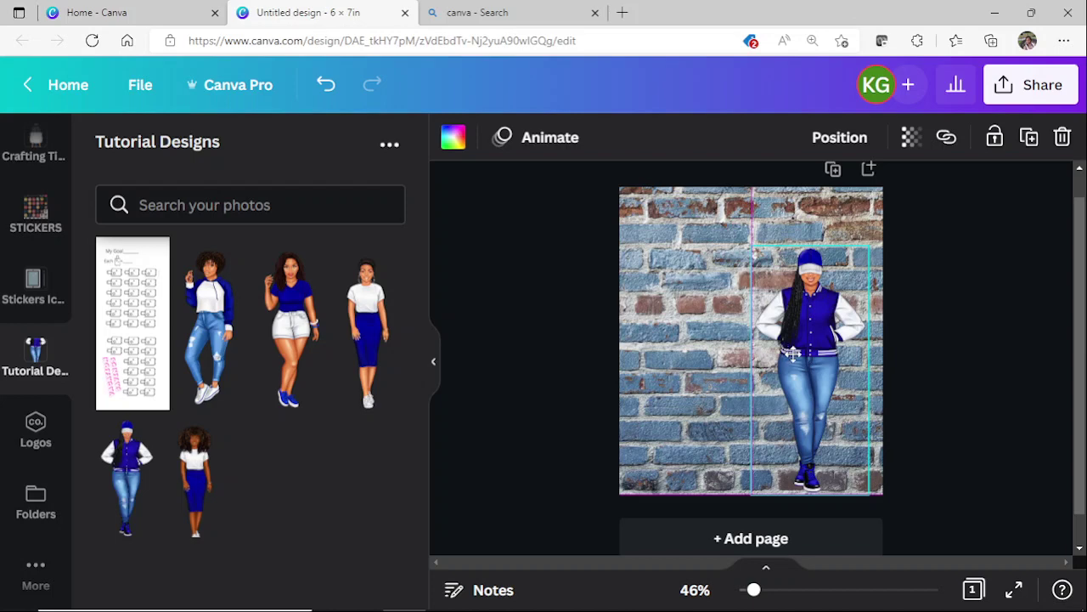
{"action": "left_click_drag", "start_coordinate": [792, 354], "coordinate": [800, 353]}
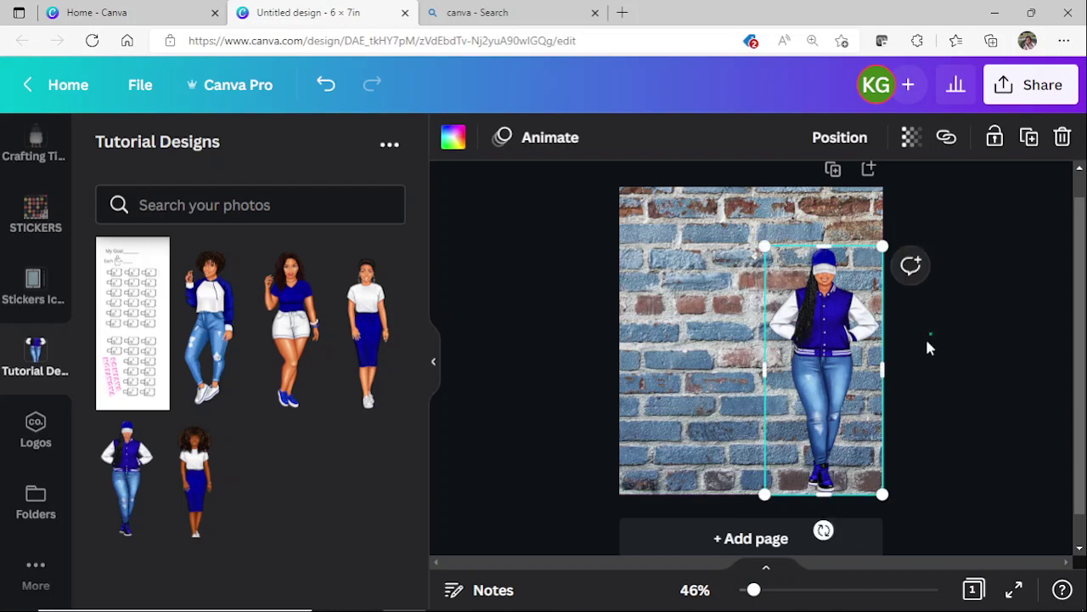
{"action": "key", "text": "Escape"}
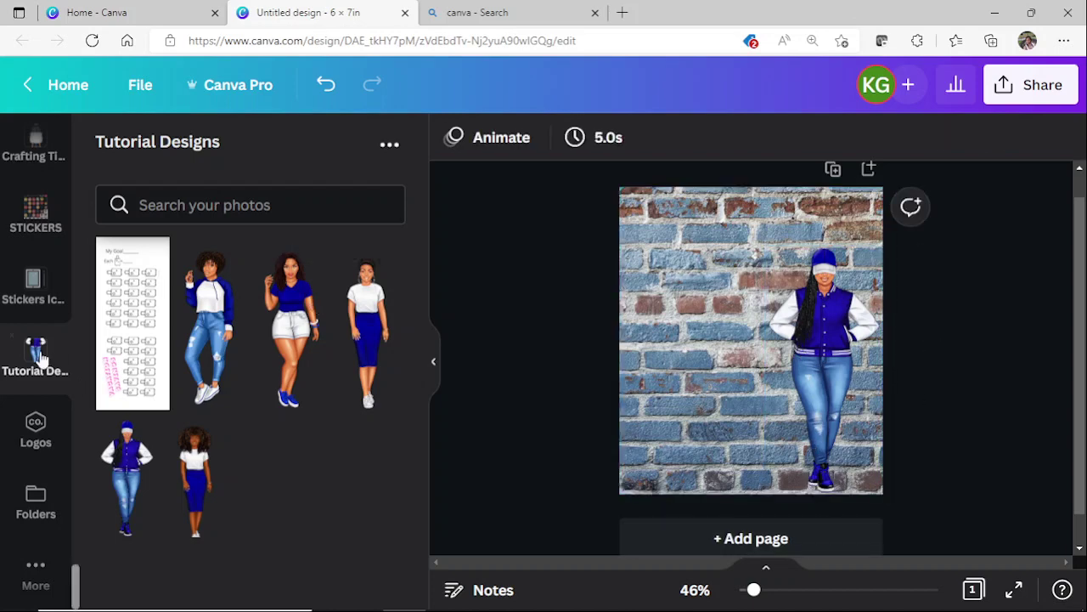
Step: Return to the Elements library and zoom the page view to 58%
{"action": "scroll", "coordinate": [47, 367], "scroll_direction": "up", "scroll_amount": 2}
{"action": "scroll", "coordinate": [47, 367], "scroll_direction": "up", "scroll_amount": 12}
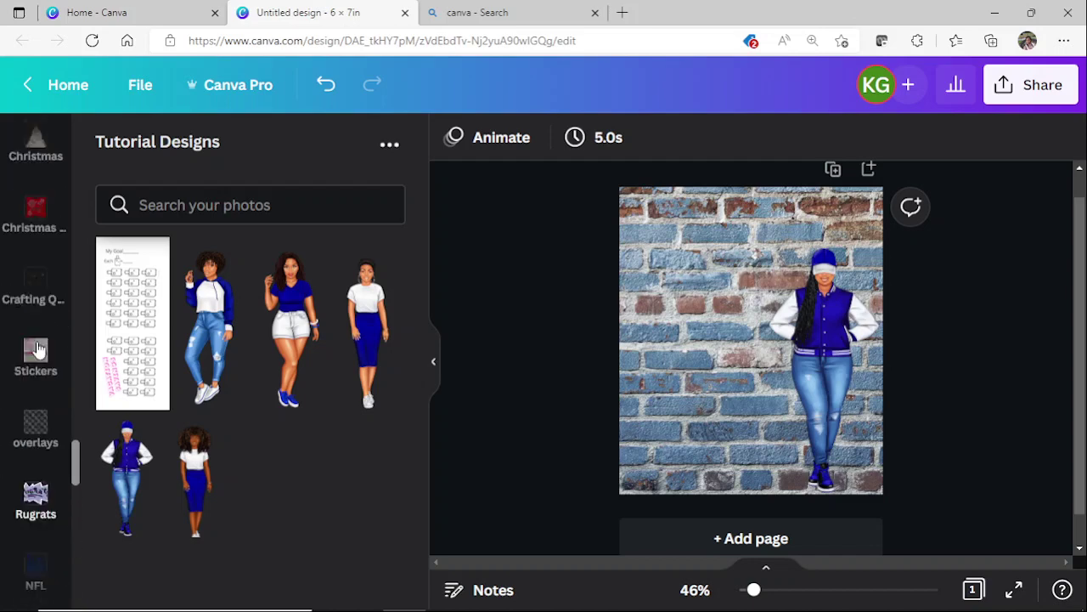
{"action": "scroll", "coordinate": [30, 331], "scroll_direction": "up", "scroll_amount": 10}
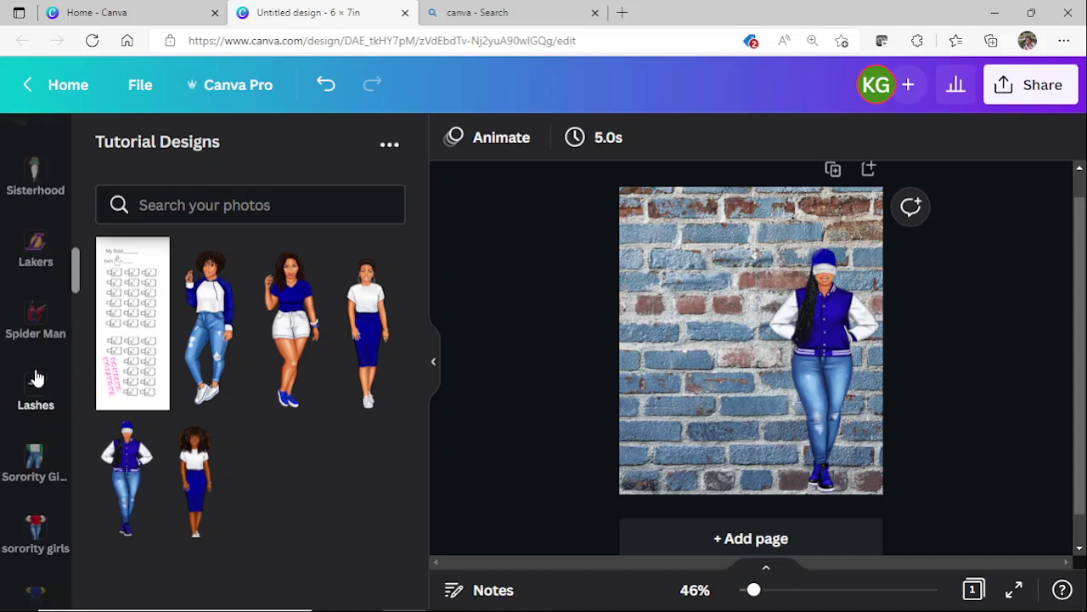
{"action": "scroll", "coordinate": [29, 303], "scroll_direction": "up", "scroll_amount": 10}
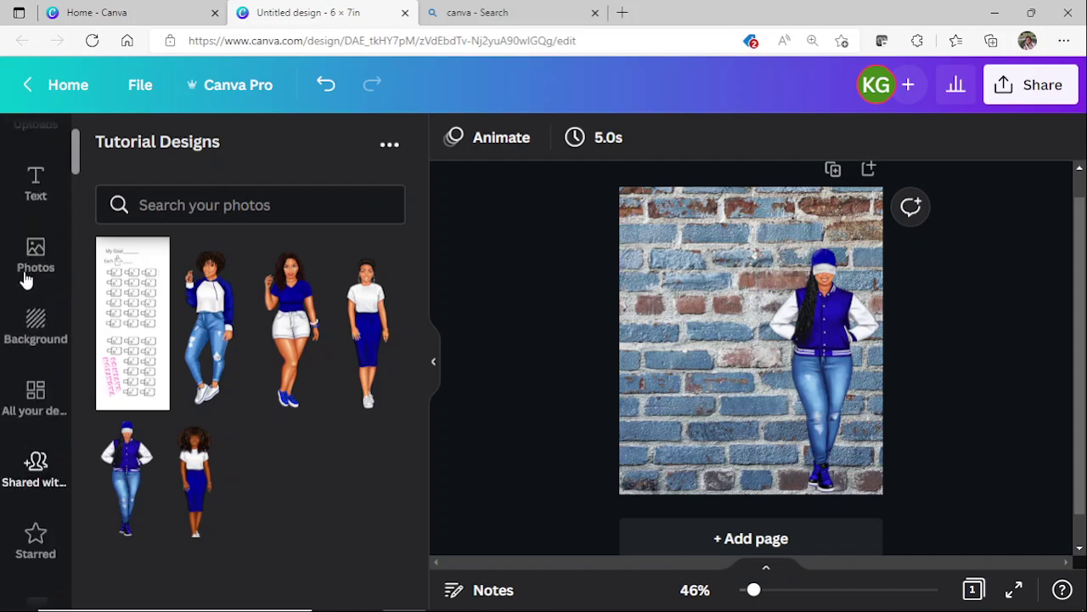
{"action": "scroll", "coordinate": [36, 289], "scroll_direction": "up", "scroll_amount": 2}
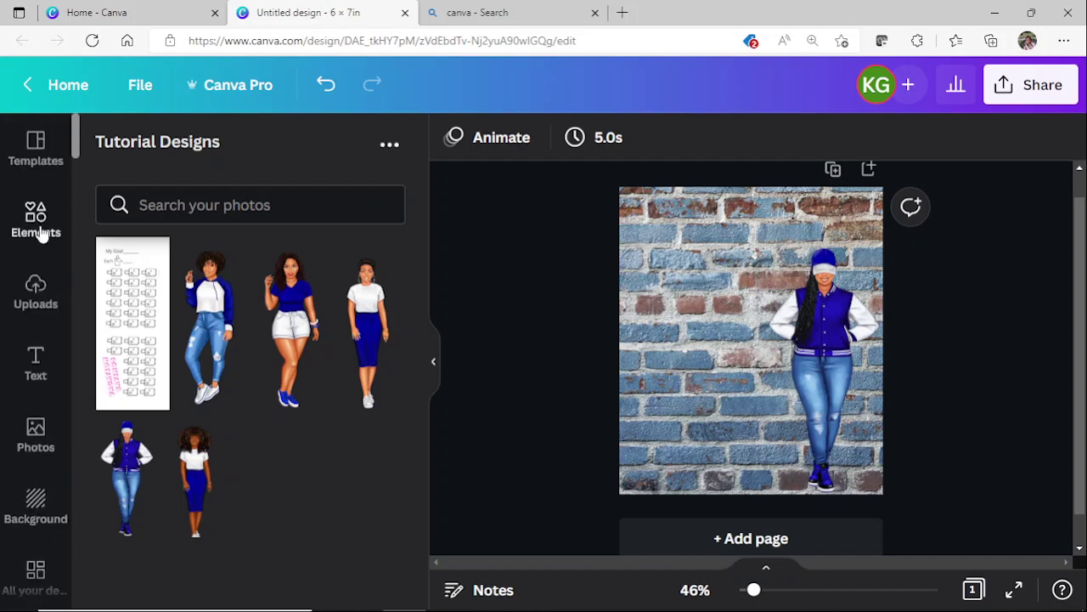
{"action": "left_click", "coordinate": [35, 219]}
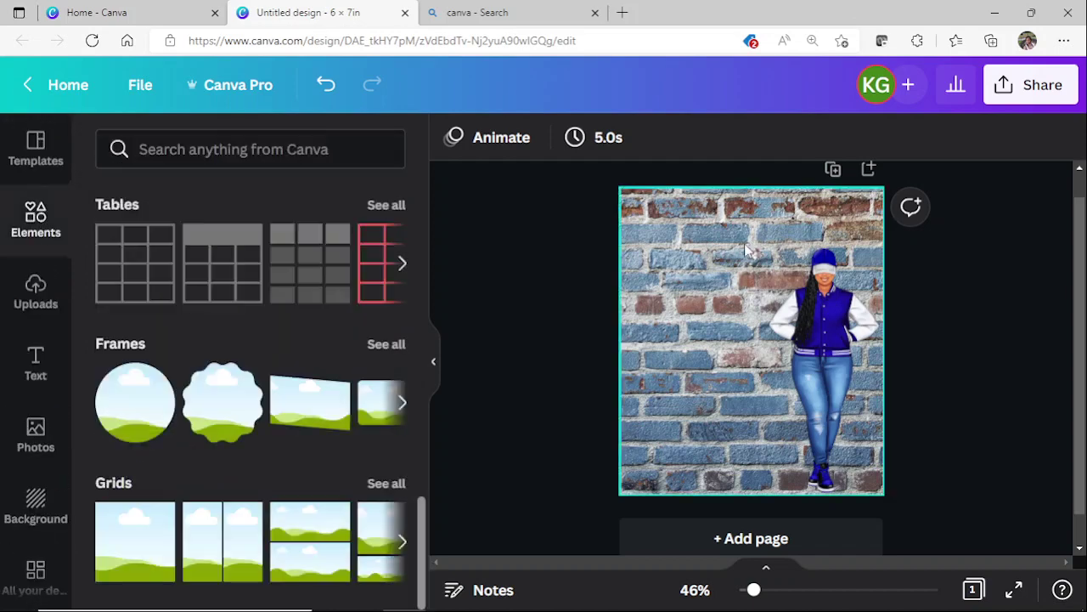
{"action": "left_click_drag", "start_coordinate": [755, 590], "coordinate": [760, 592]}
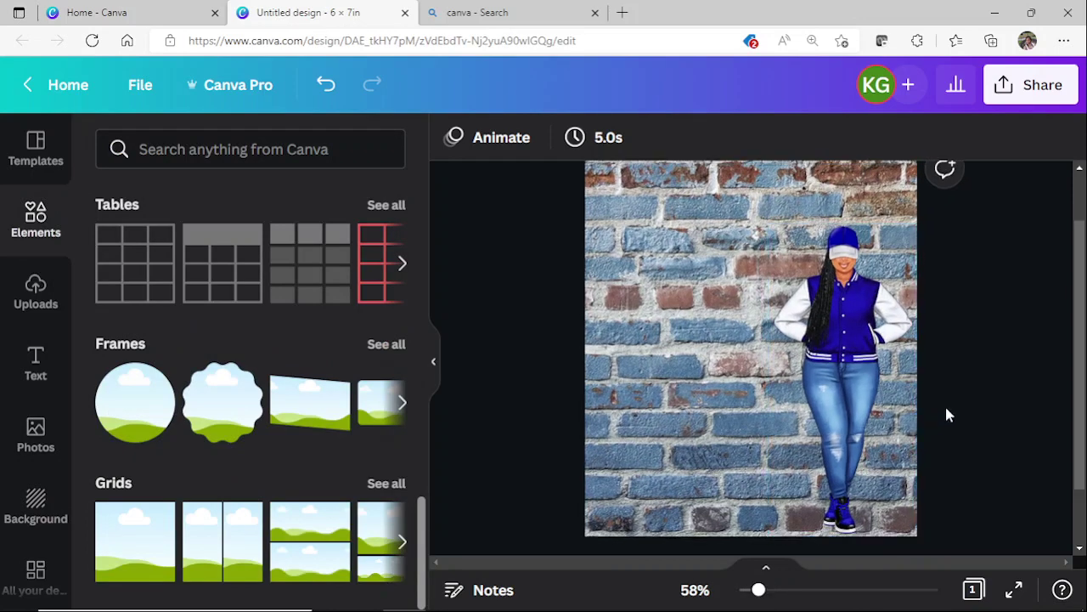
{"action": "scroll", "coordinate": [947, 413], "scroll_direction": "up", "scroll_amount": 1}
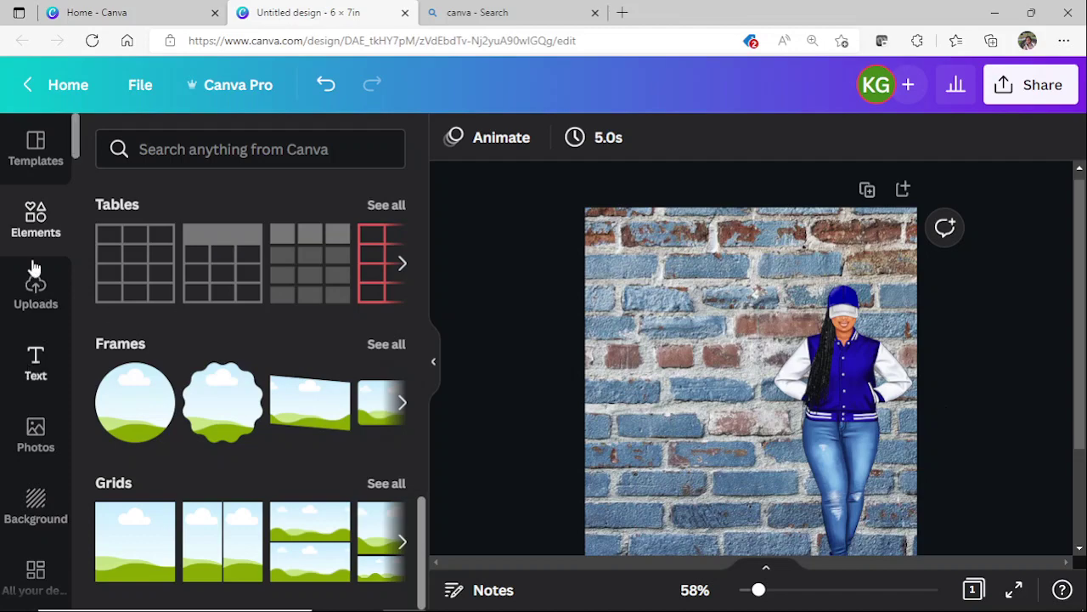
{"action": "scroll", "coordinate": [189, 315], "scroll_direction": "up", "scroll_amount": 5}
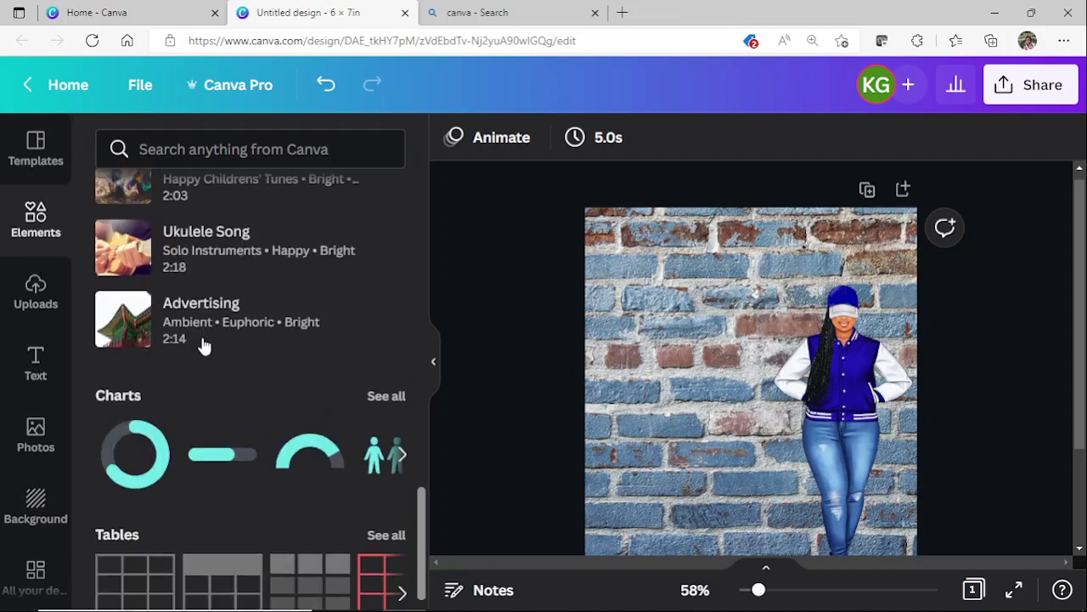
{"action": "scroll", "coordinate": [204, 344], "scroll_direction": "up", "scroll_amount": 6}
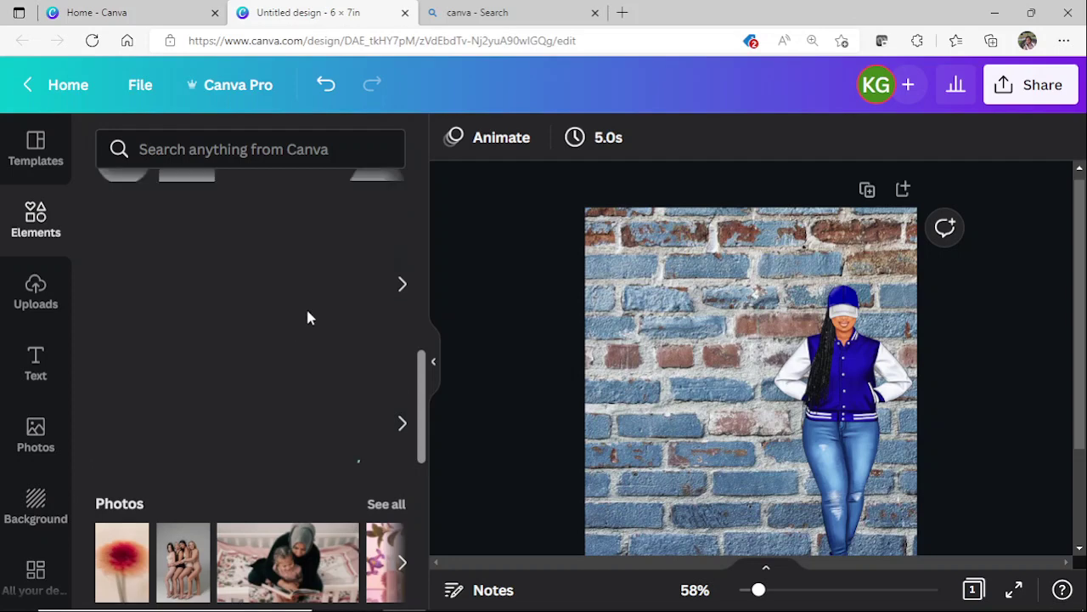
{"action": "scroll", "coordinate": [336, 320], "scroll_direction": "up", "scroll_amount": 3}
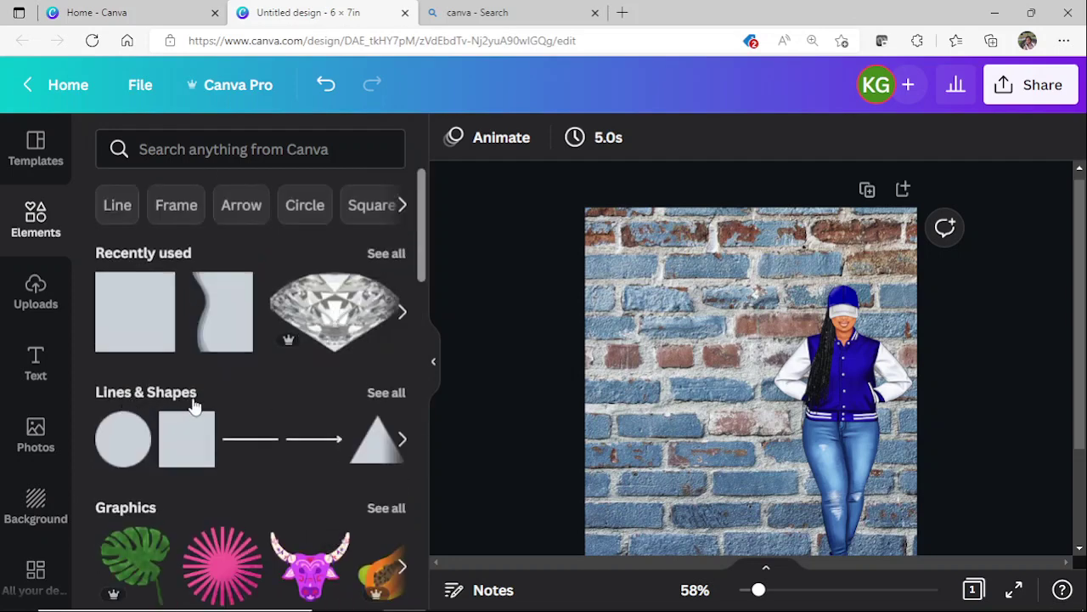
Step: Add a square from Lines & Shapes, flatten it into a thin bar and move it up
{"action": "left_click", "coordinate": [394, 394]}
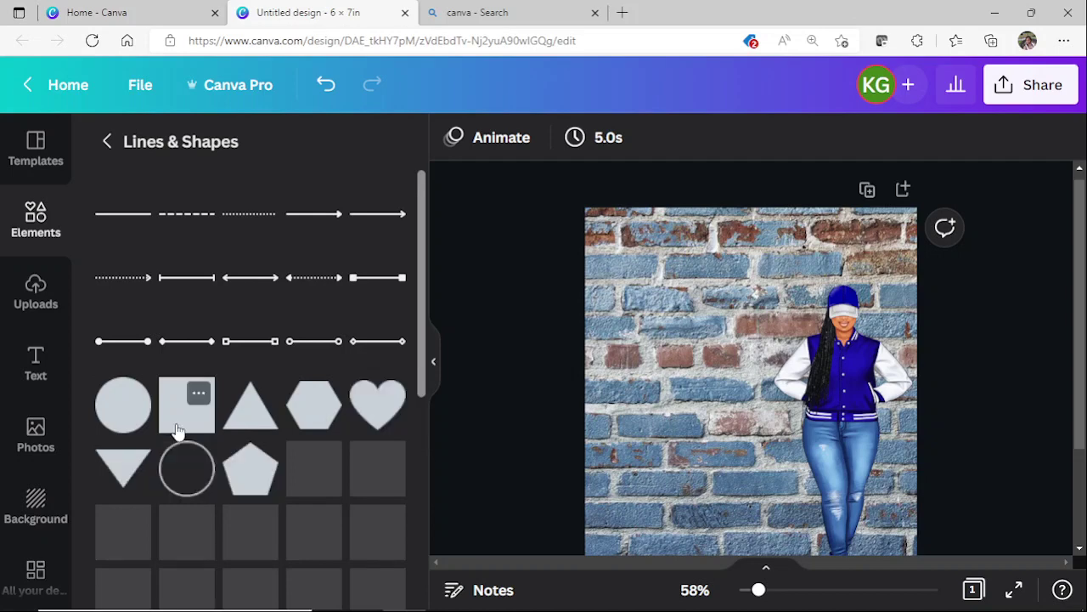
{"action": "left_click", "coordinate": [178, 431]}
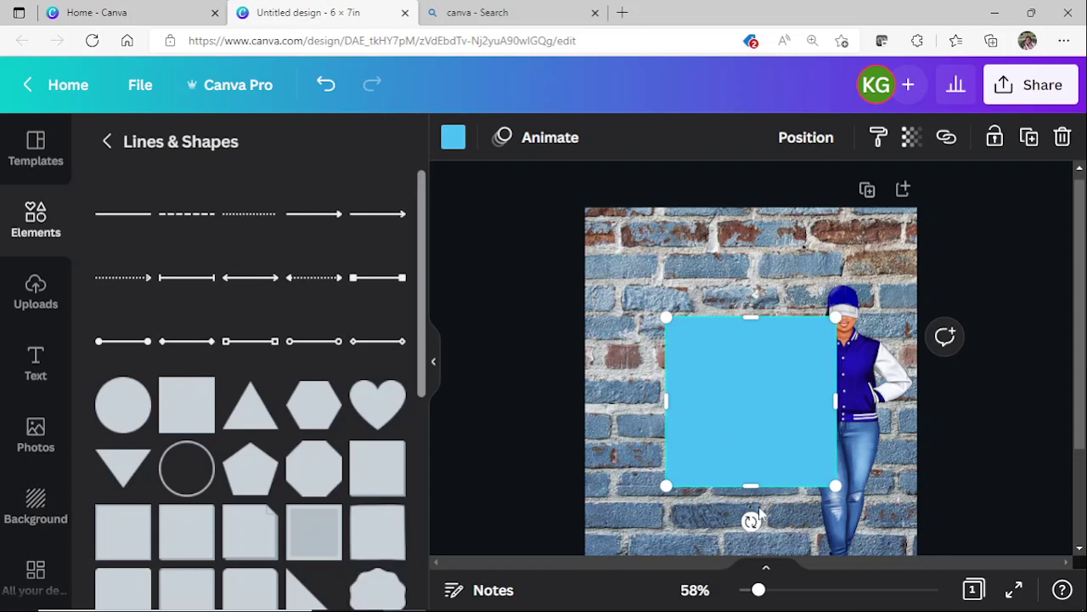
{"action": "left_click_drag", "start_coordinate": [753, 491], "coordinate": [740, 367]}
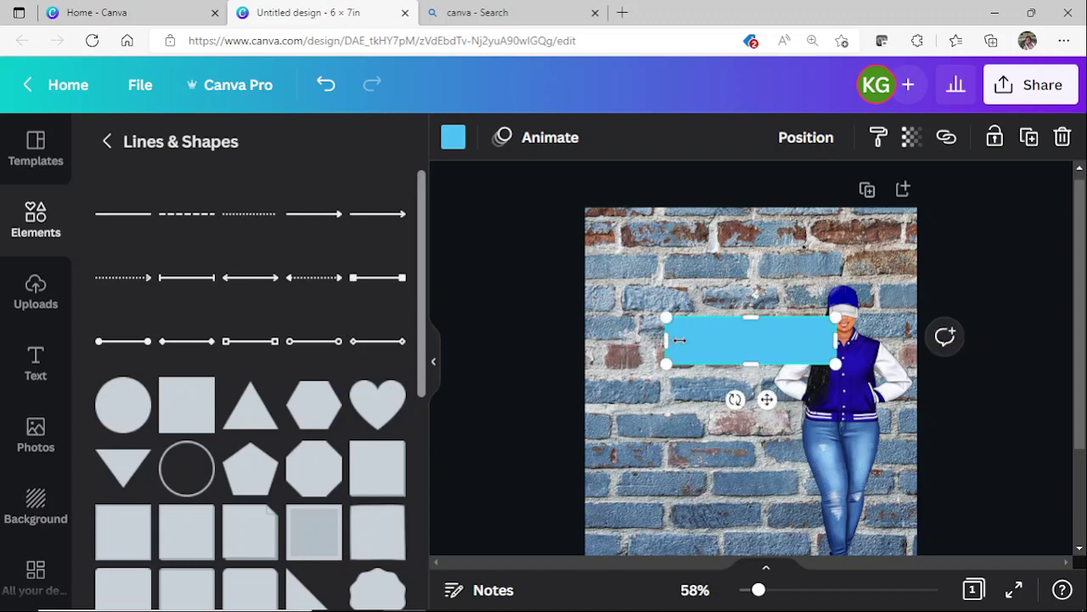
{"action": "left_click_drag", "start_coordinate": [666, 339], "coordinate": [693, 340]}
{"action": "left_click_drag", "start_coordinate": [780, 398], "coordinate": [853, 307]}
Step: Snap the blue bar against the page's top-right edge and narrow it from the right
{"action": "left_click", "coordinate": [1002, 294]}
{"action": "left_click", "coordinate": [841, 259]}
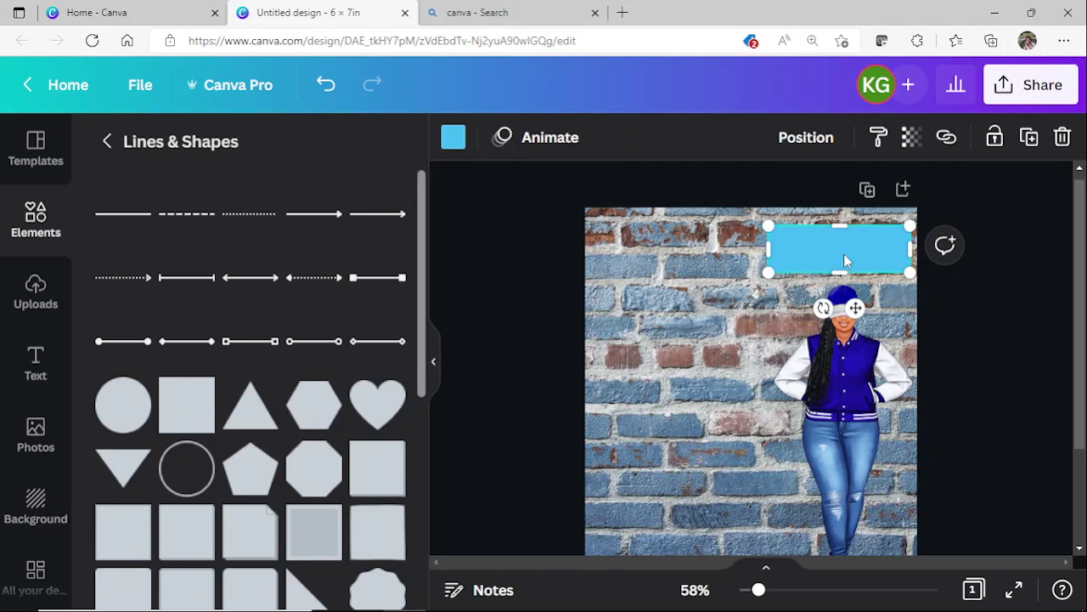
{"action": "left_click_drag", "start_coordinate": [844, 260], "coordinate": [837, 256]}
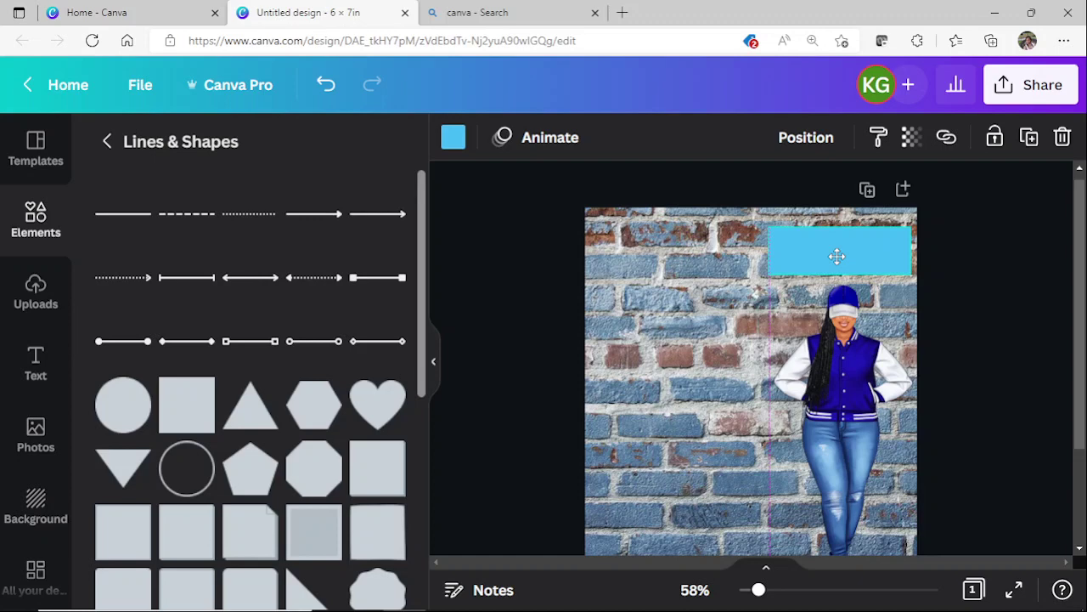
{"action": "mouse_move", "coordinate": [837, 256]}
{"action": "left_mouse_down"}
{"action": "mouse_move", "coordinate": [849, 258]}
{"action": "mouse_move", "coordinate": [840, 241]}
{"action": "mouse_move", "coordinate": [845, 253]}
{"action": "left_mouse_up"}
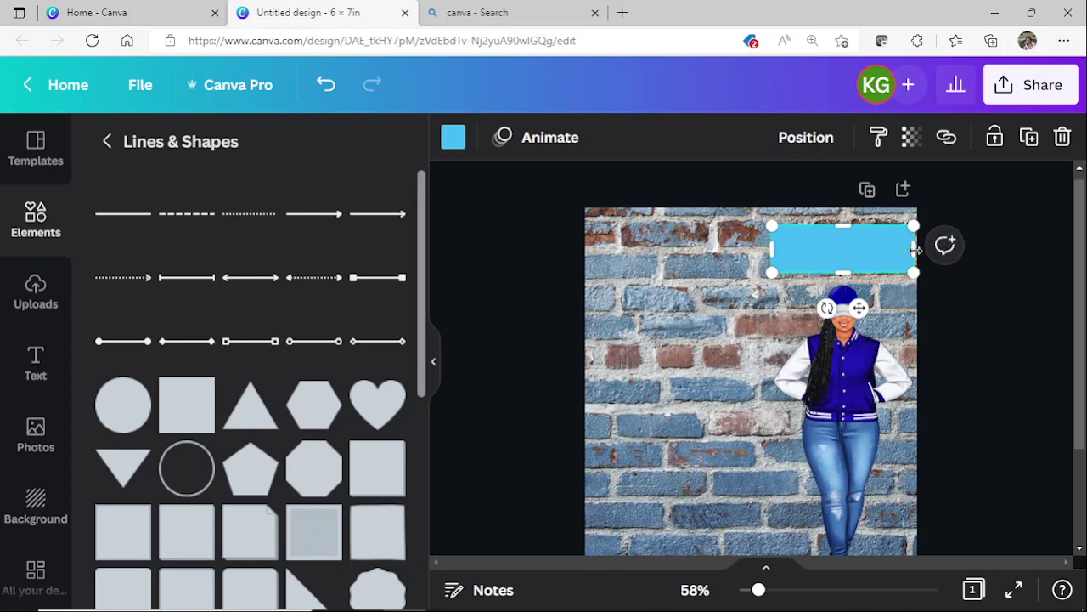
{"action": "mouse_move", "coordinate": [916, 249]}
{"action": "left_mouse_down"}
{"action": "mouse_move", "coordinate": [888, 252]}
{"action": "mouse_move", "coordinate": [899, 249]}
{"action": "left_mouse_up"}
Step: Nudge the woman figure under the bar and align the bar on the centre guide
{"action": "left_click", "coordinate": [853, 413]}
{"action": "left_click_drag", "start_coordinate": [853, 413], "coordinate": [854, 418]}
{"action": "left_click", "coordinate": [820, 251]}
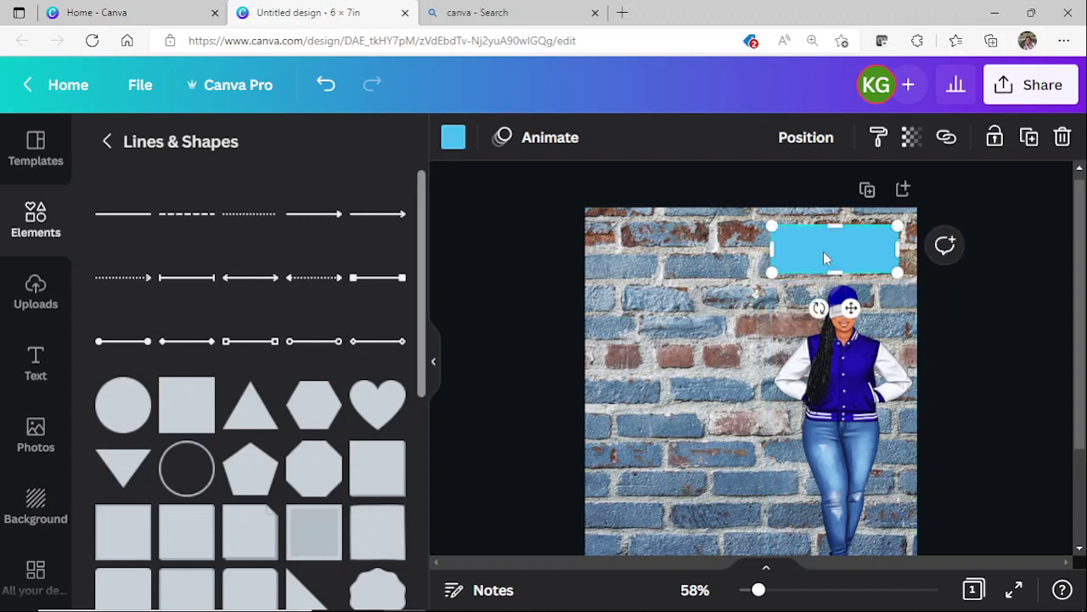
{"action": "left_click_drag", "start_coordinate": [825, 251], "coordinate": [825, 251]}
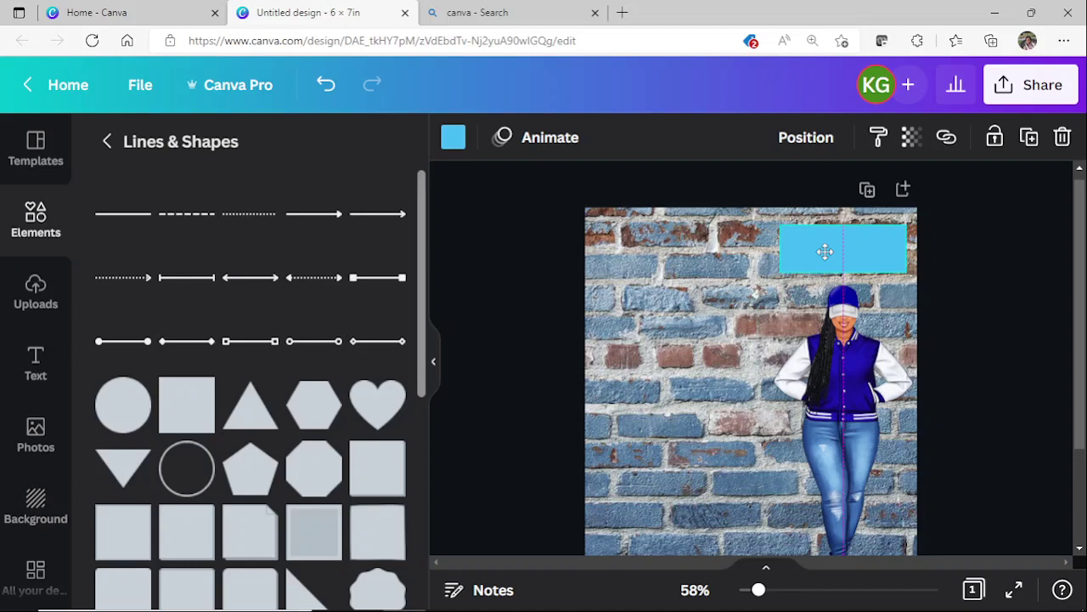
{"action": "left_click_drag", "start_coordinate": [825, 251], "coordinate": [825, 251]}
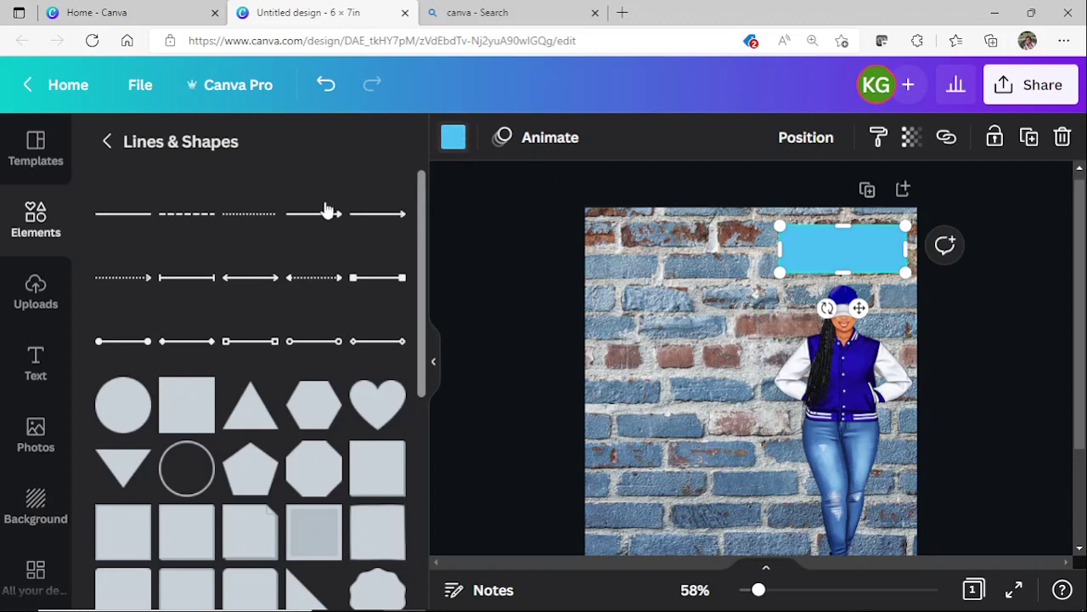
Step: Change the rectangle's colour to white
{"action": "left_click", "coordinate": [454, 137]}
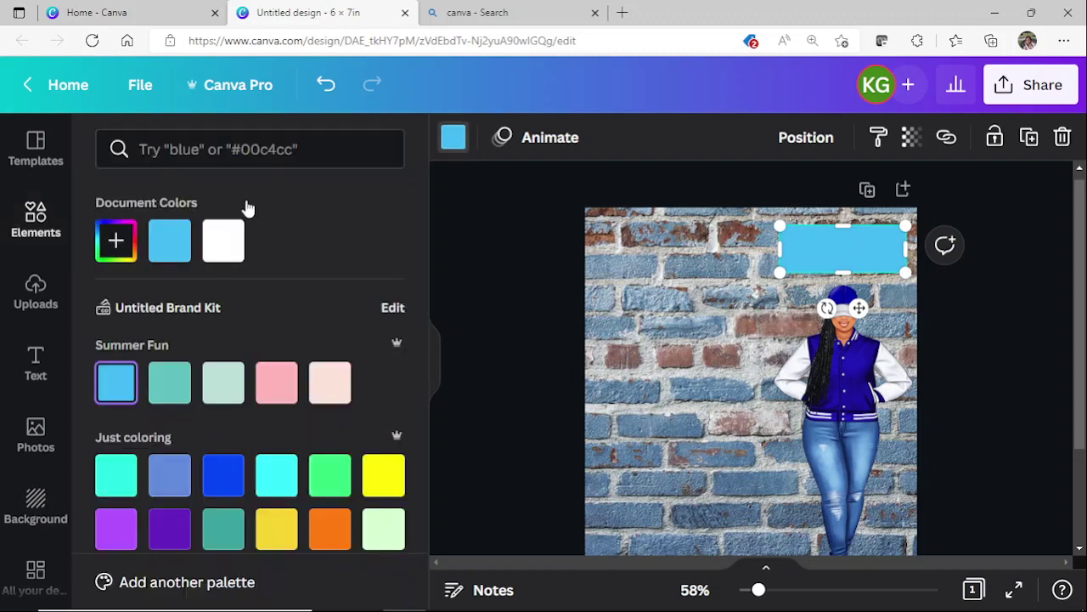
{"action": "left_click", "coordinate": [239, 253]}
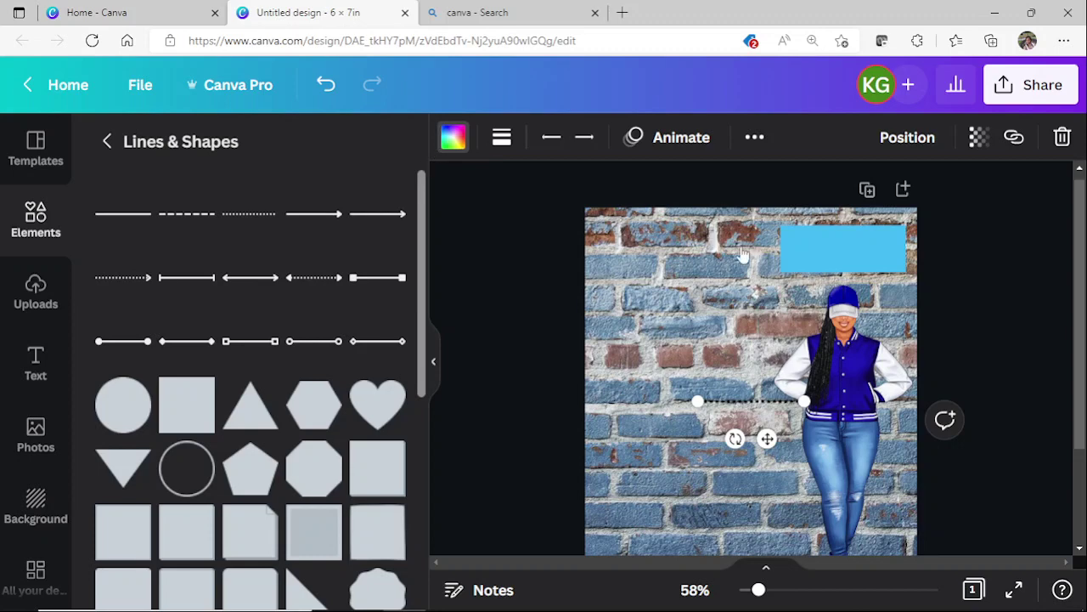
{"action": "left_click", "coordinate": [790, 248]}
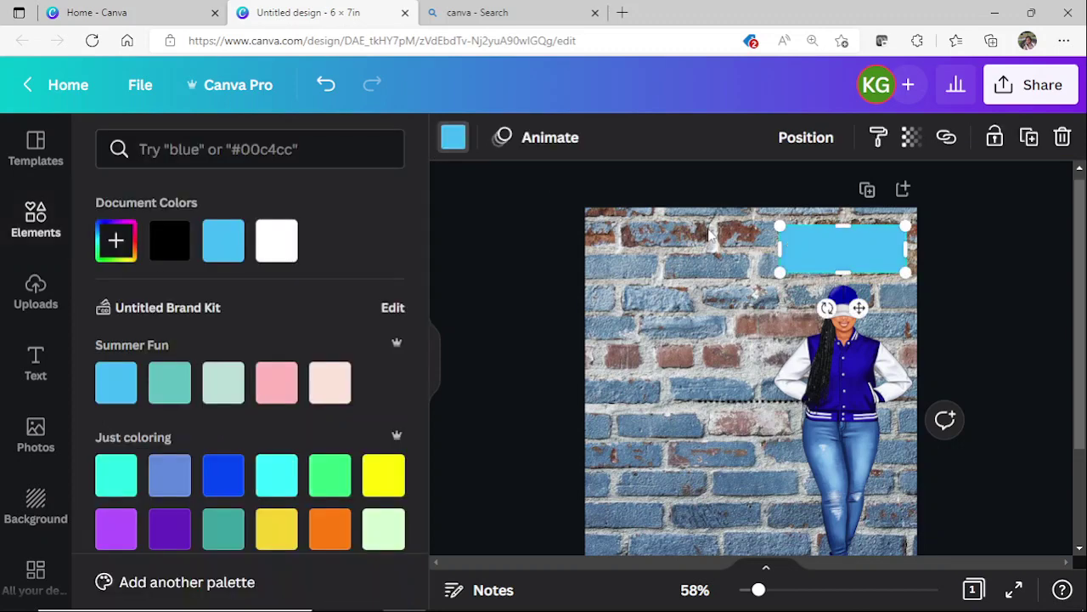
{"action": "left_click", "coordinate": [289, 246]}
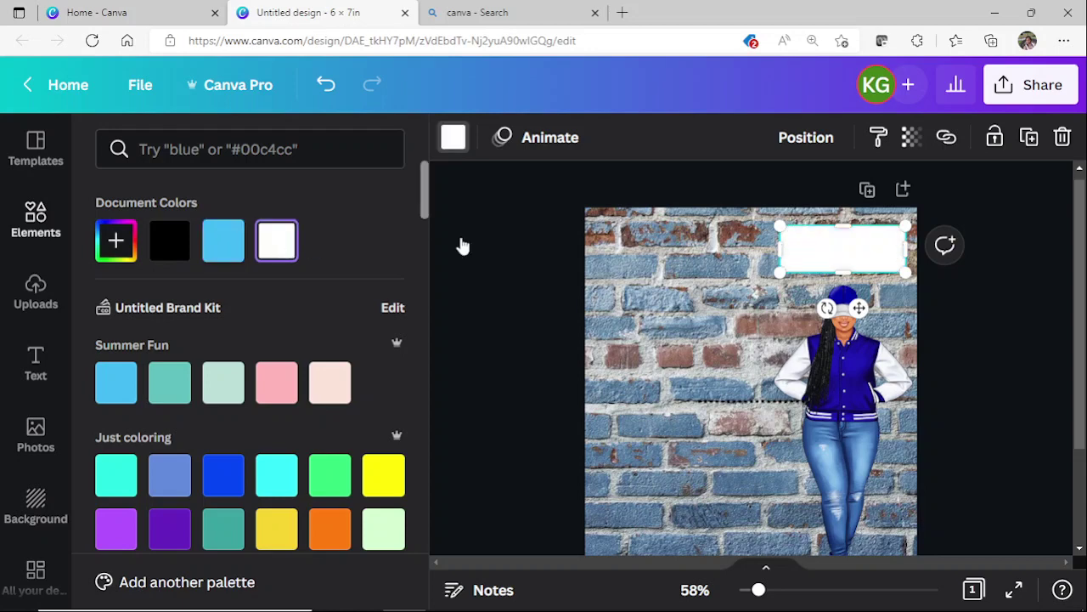
Step: Duplicate it, make the copy dark blue, and fit it slightly smaller over the white one
{"action": "left_click", "coordinate": [1029, 140]}
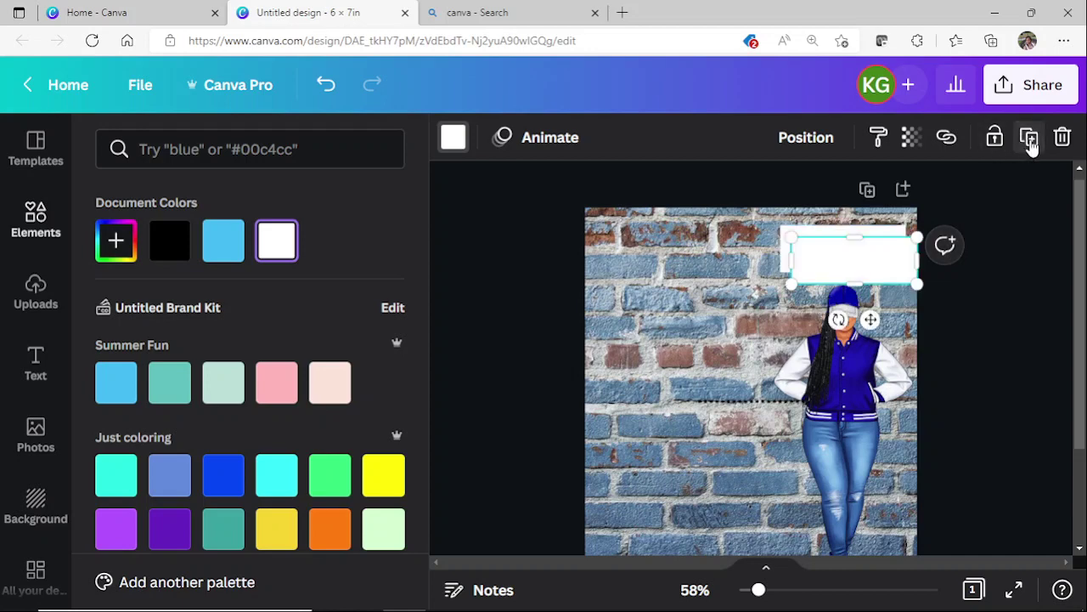
{"action": "scroll", "coordinate": [280, 378], "scroll_direction": "down", "scroll_amount": 10}
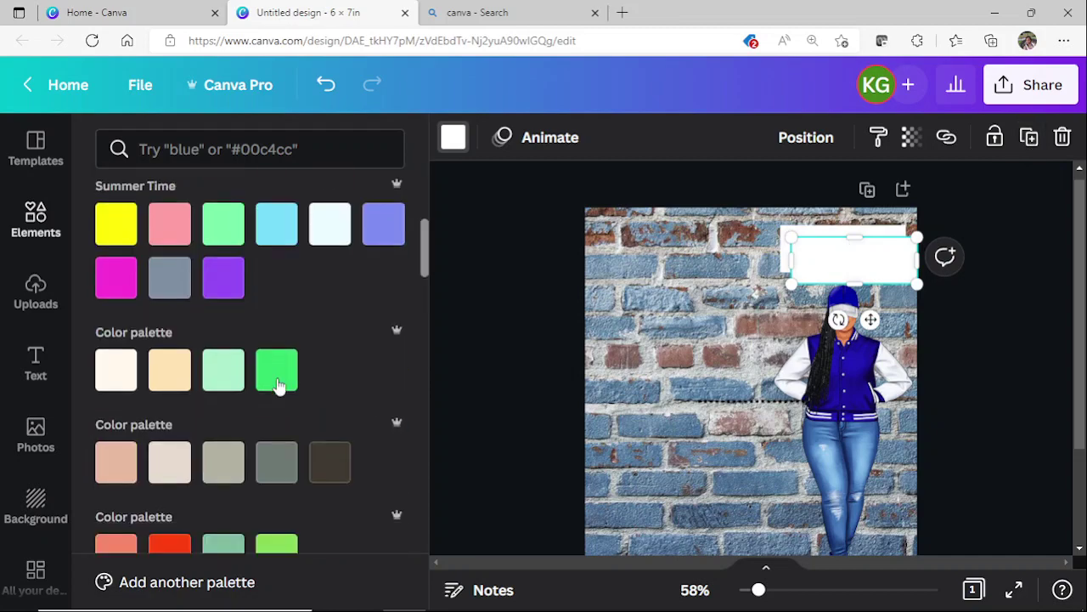
{"action": "scroll", "coordinate": [274, 393], "scroll_direction": "down", "scroll_amount": 15}
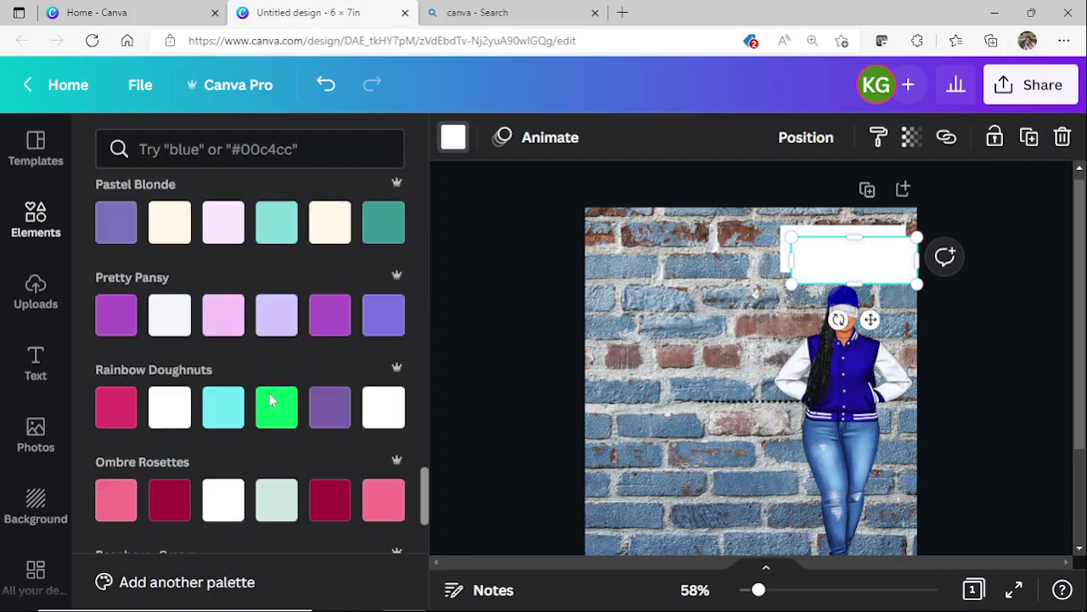
{"action": "scroll", "coordinate": [270, 395], "scroll_direction": "down", "scroll_amount": 5}
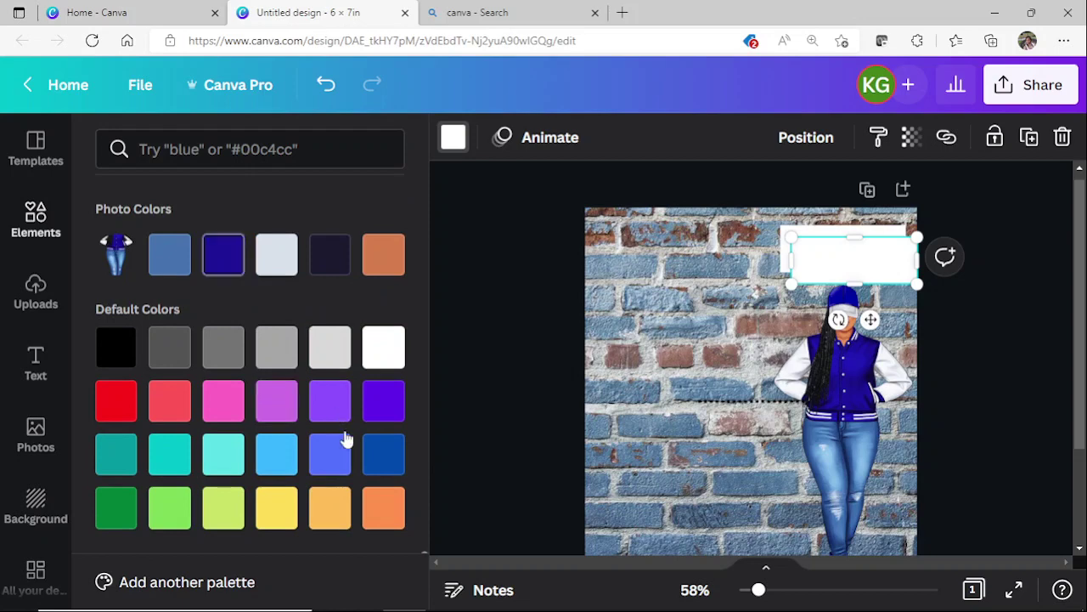
{"action": "left_click", "coordinate": [394, 458]}
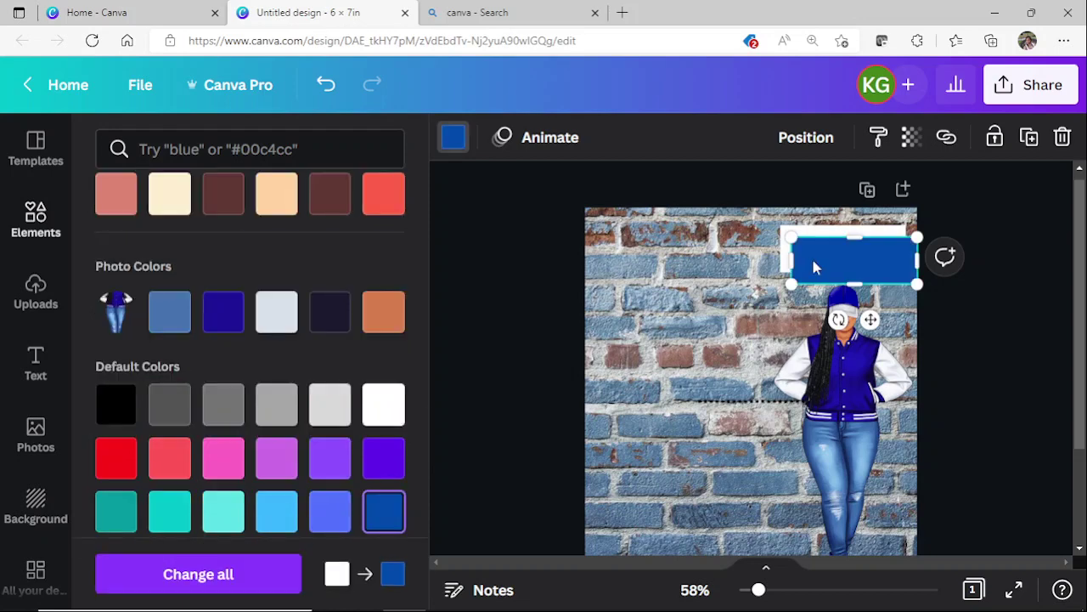
{"action": "left_click_drag", "start_coordinate": [844, 265], "coordinate": [841, 231]}
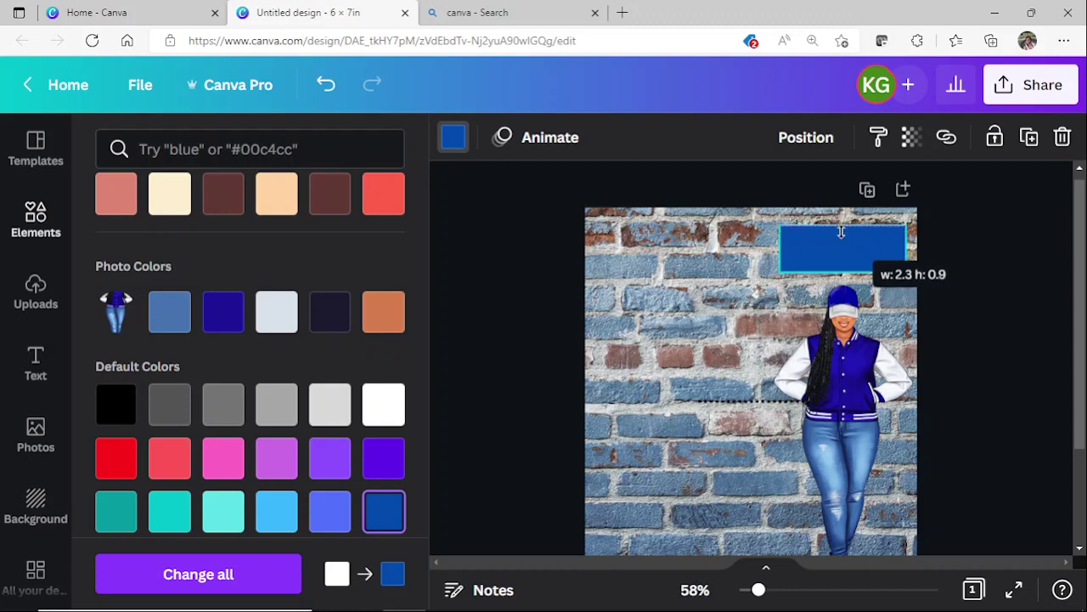
{"action": "left_click_drag", "start_coordinate": [841, 232], "coordinate": [841, 238]}
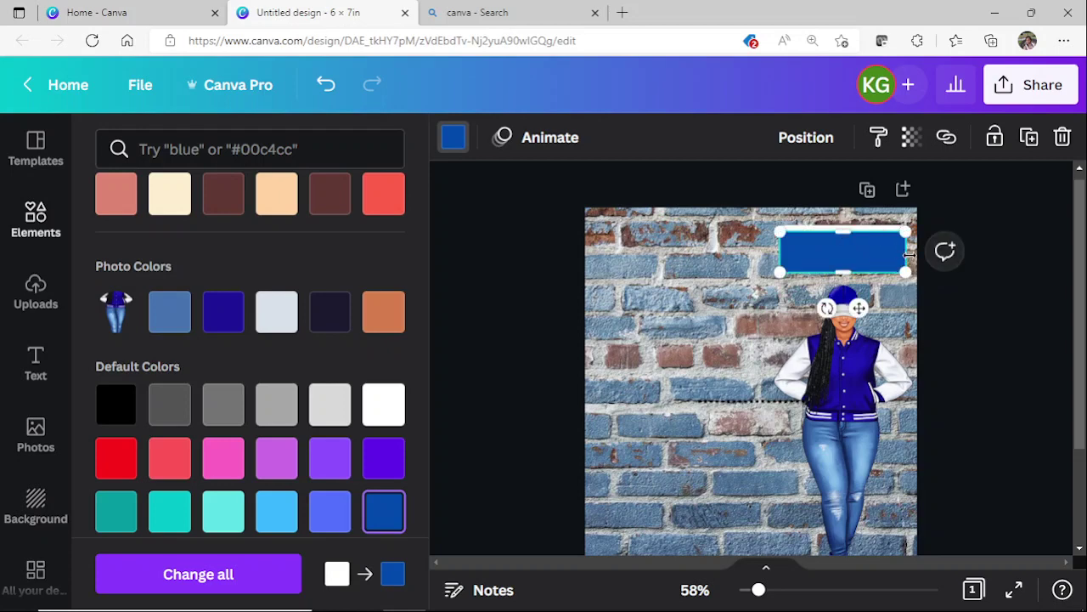
{"action": "left_click_drag", "start_coordinate": [909, 253], "coordinate": [902, 254]}
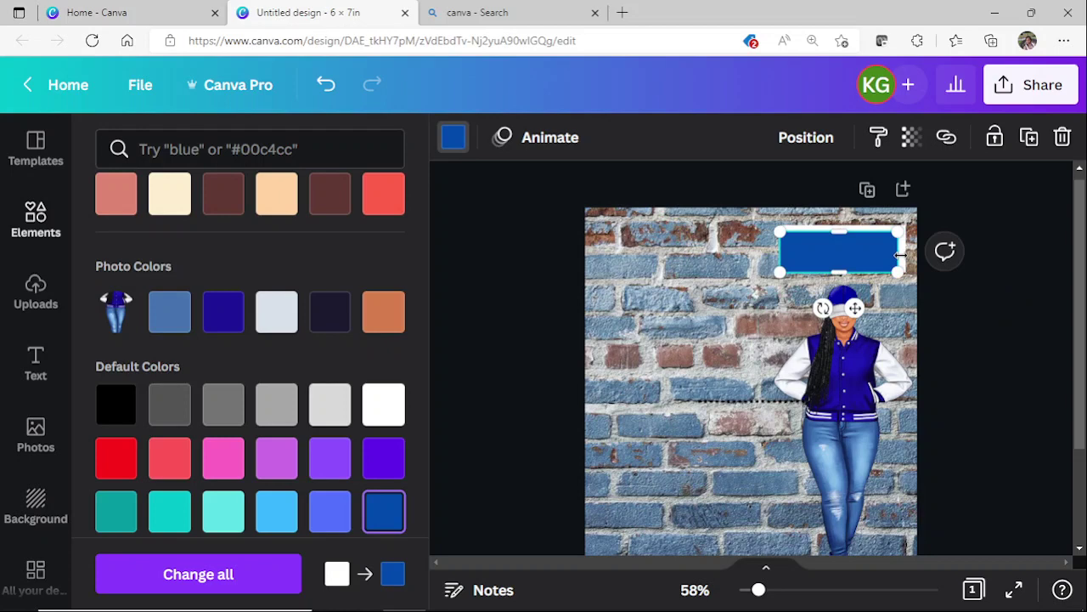
{"action": "left_click_drag", "start_coordinate": [904, 255], "coordinate": [906, 254]}
Step: Select both rectangles and align them Center and Middle so an even white border shows
{"action": "left_click", "coordinate": [944, 249]}
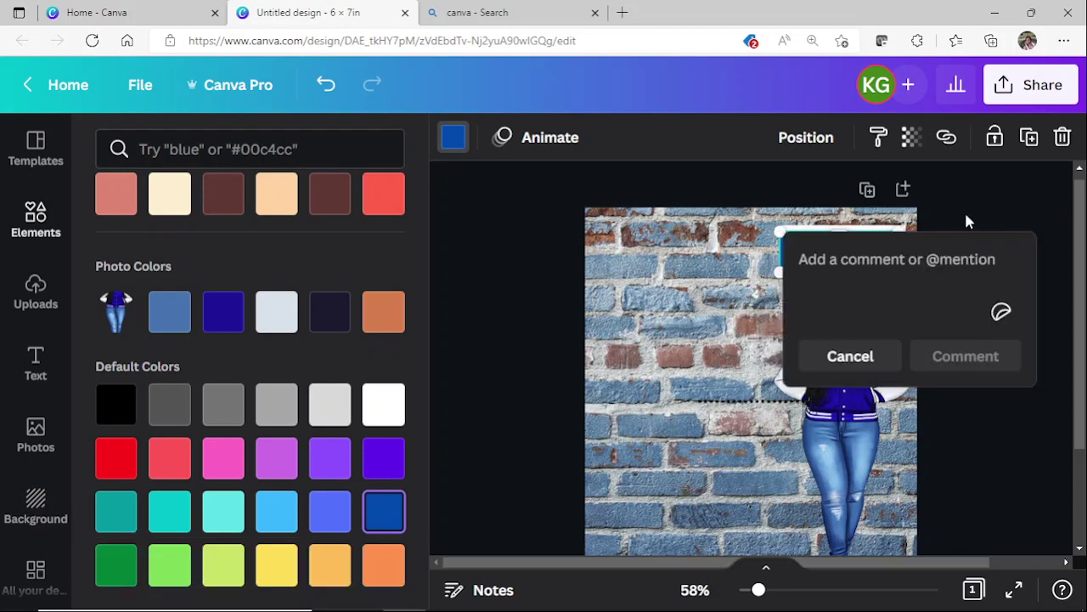
{"action": "left_click", "coordinate": [971, 216]}
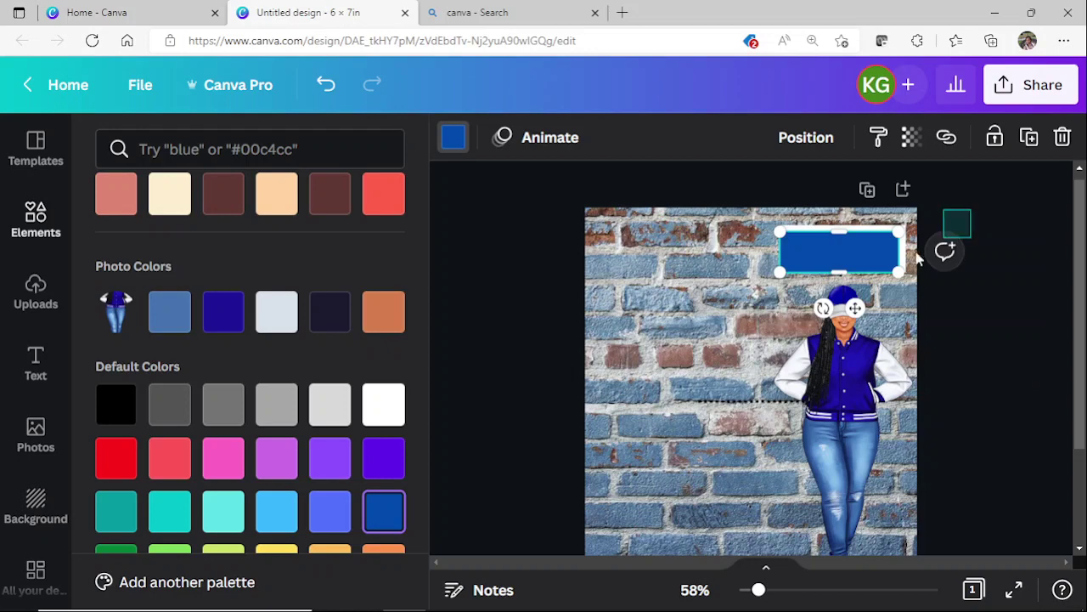
{"action": "left_click", "coordinate": [840, 267], "text": "shift"}
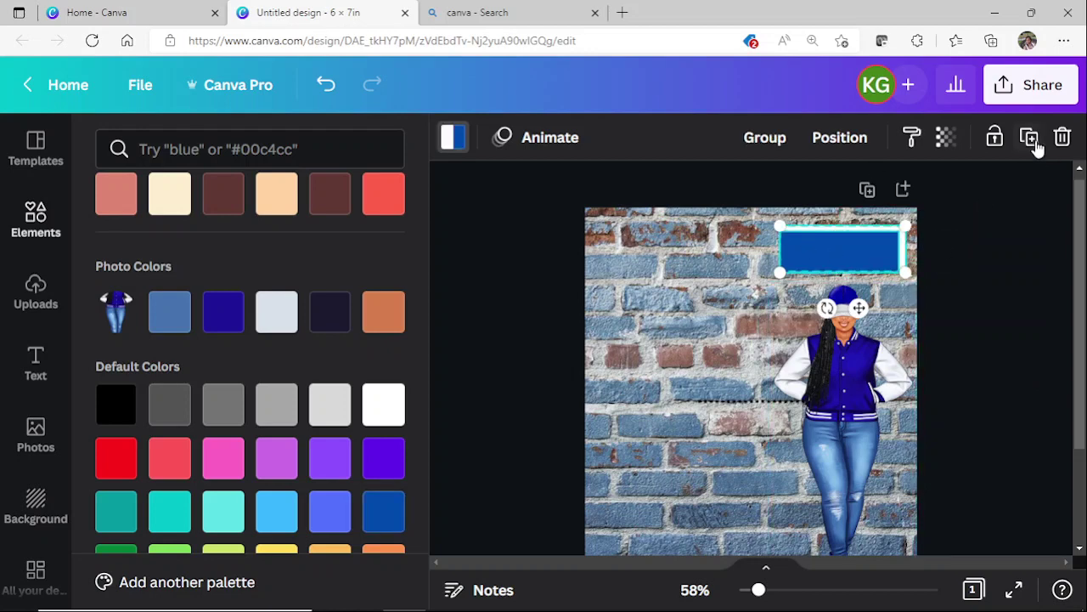
{"action": "left_click", "coordinate": [844, 141]}
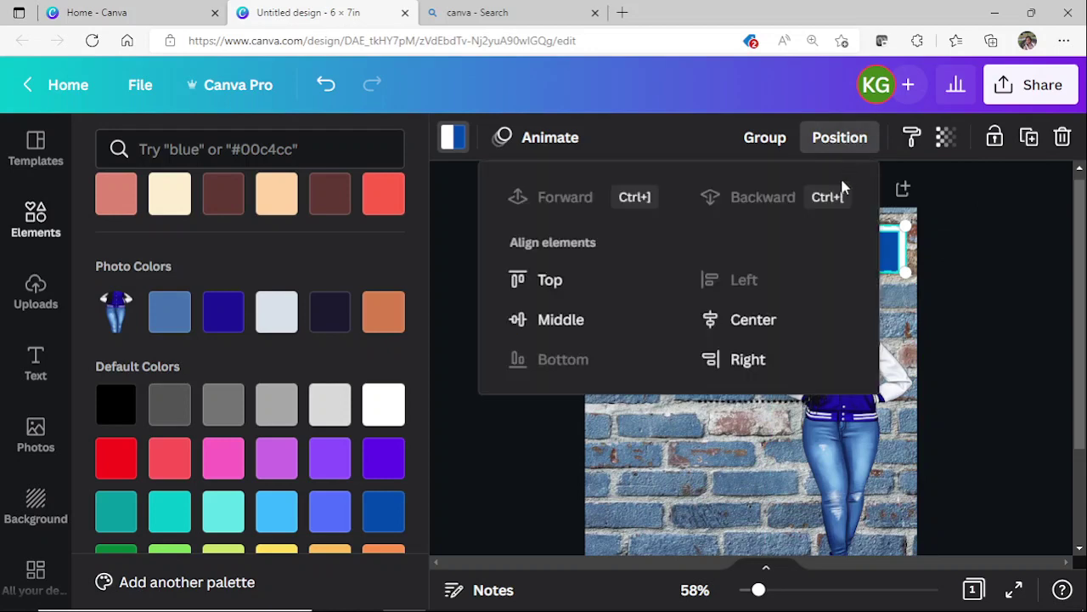
{"action": "left_click", "coordinate": [707, 318]}
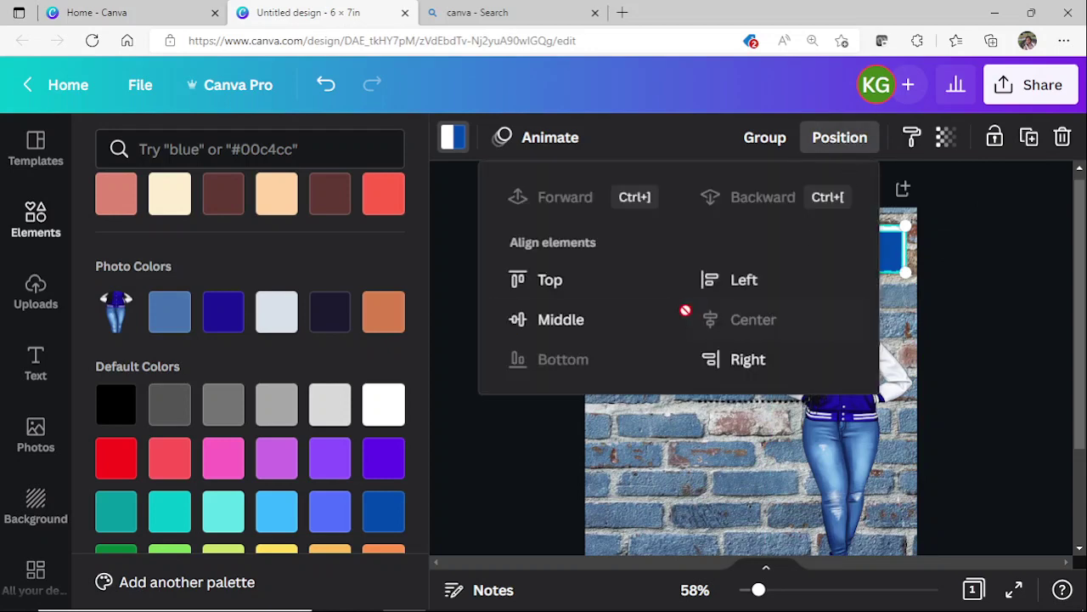
{"action": "left_click", "coordinate": [578, 320]}
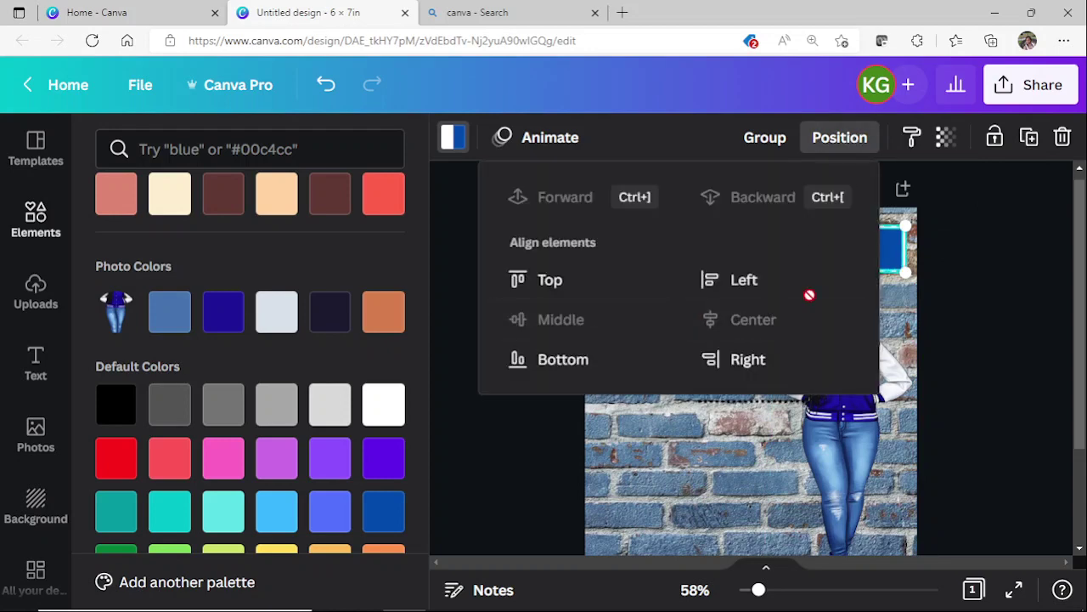
{"action": "left_click", "coordinate": [978, 295]}
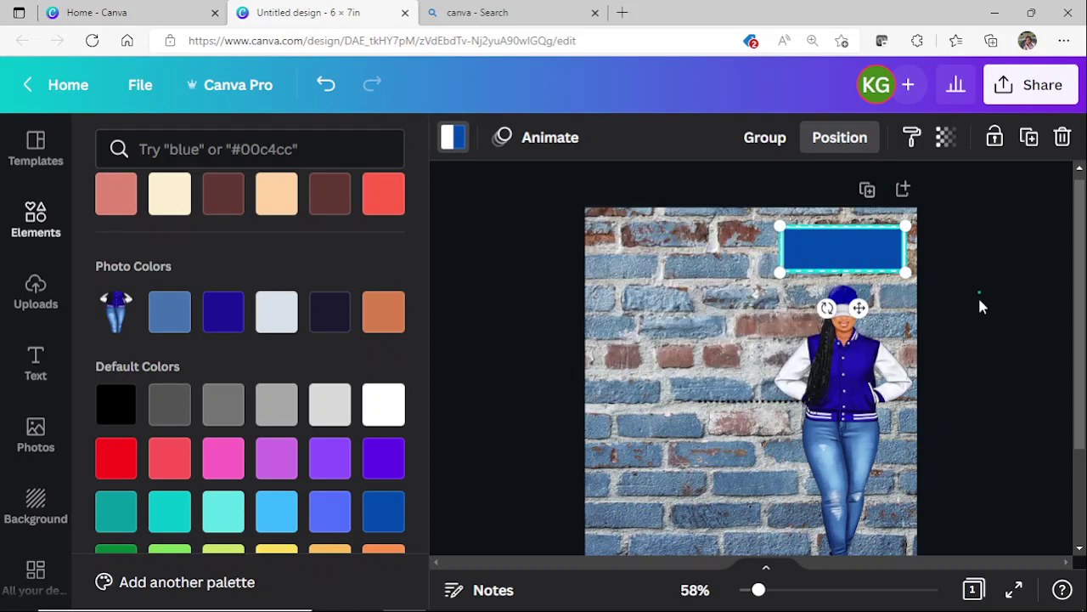
{"action": "left_click", "coordinate": [982, 381]}
{"action": "left_click", "coordinate": [983, 381]}
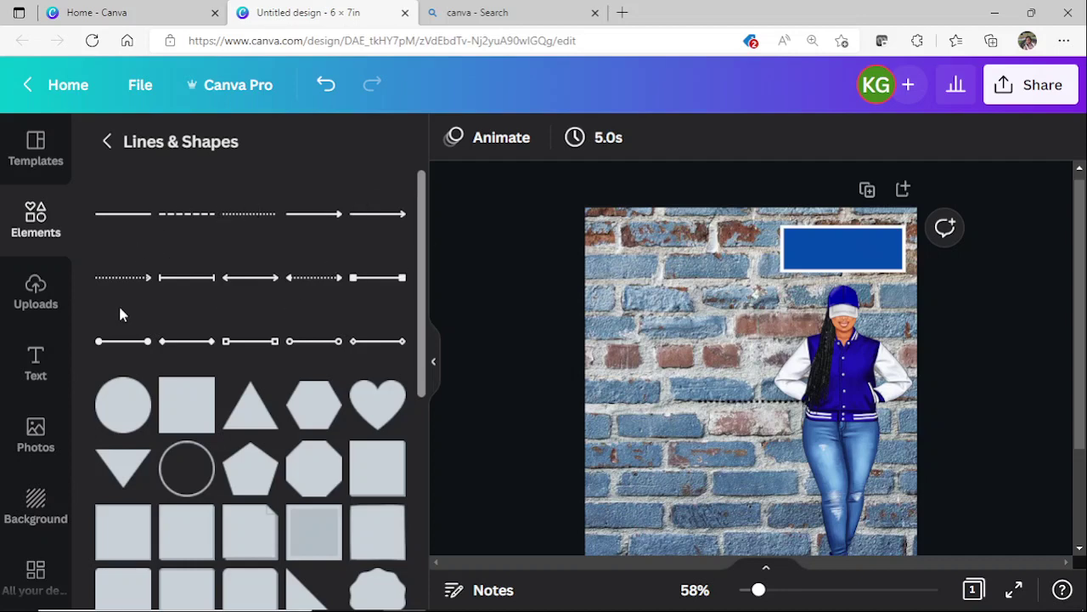
Step: Add an 'Add a subheading' text box and move it over the blue label at top right
{"action": "left_click", "coordinate": [30, 363]}
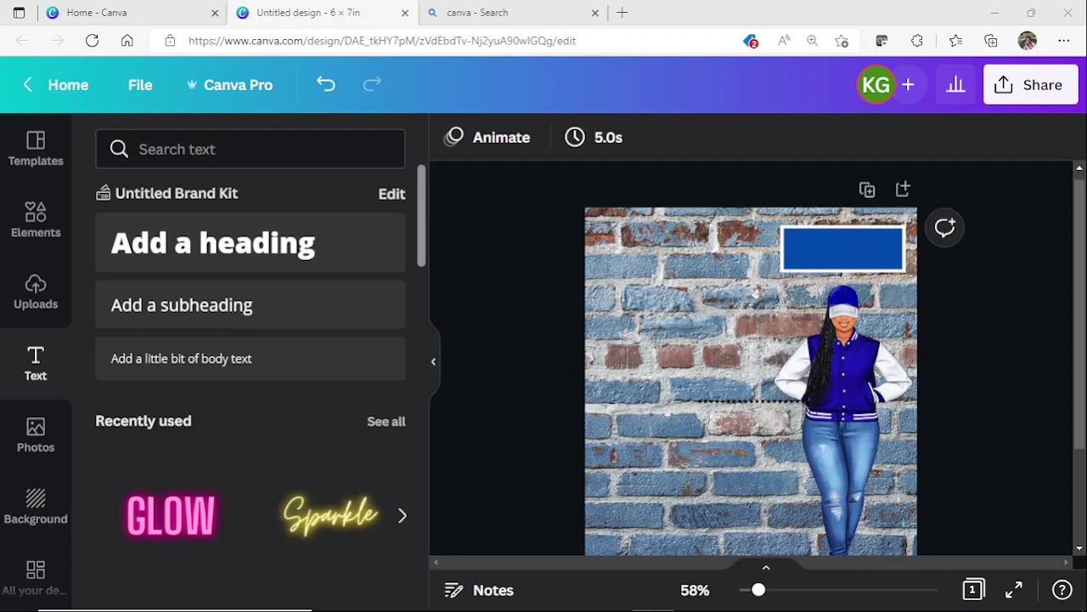
{"action": "left_click", "coordinate": [1066, 44]}
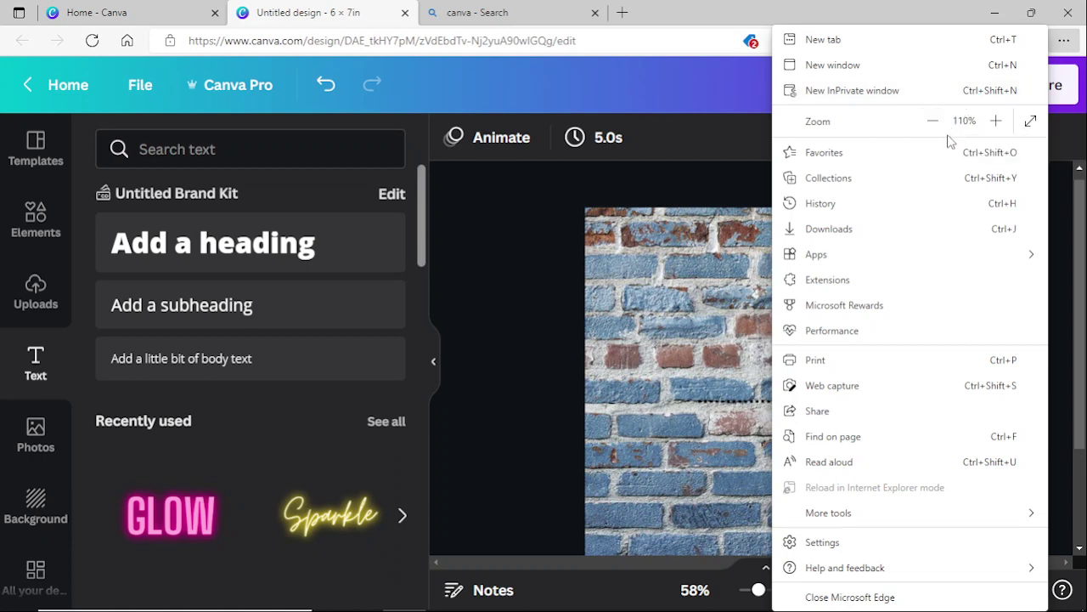
{"action": "left_click", "coordinate": [548, 226]}
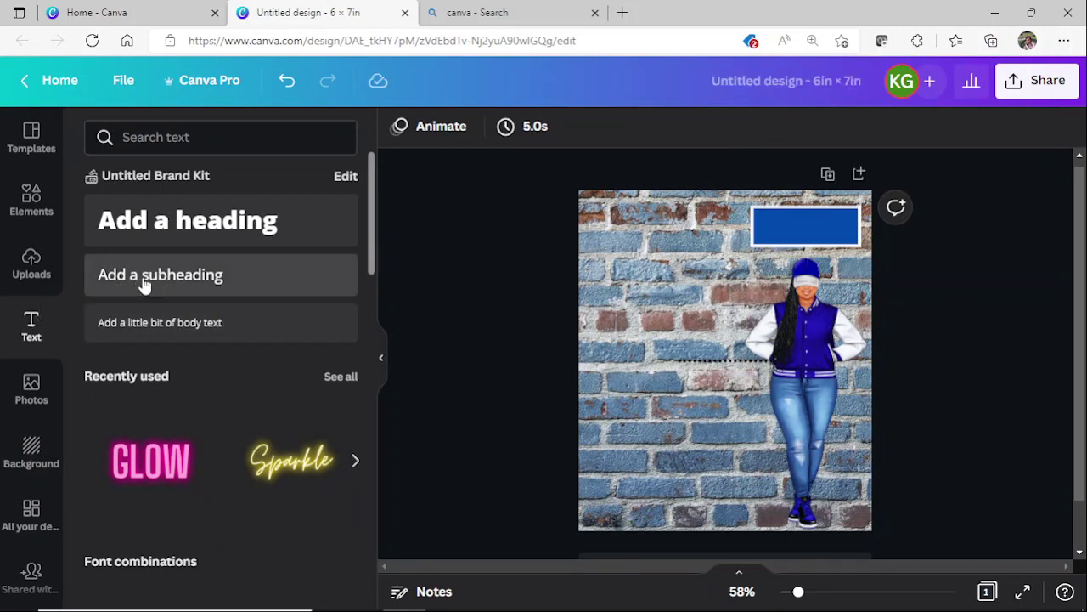
{"action": "left_click", "coordinate": [142, 283]}
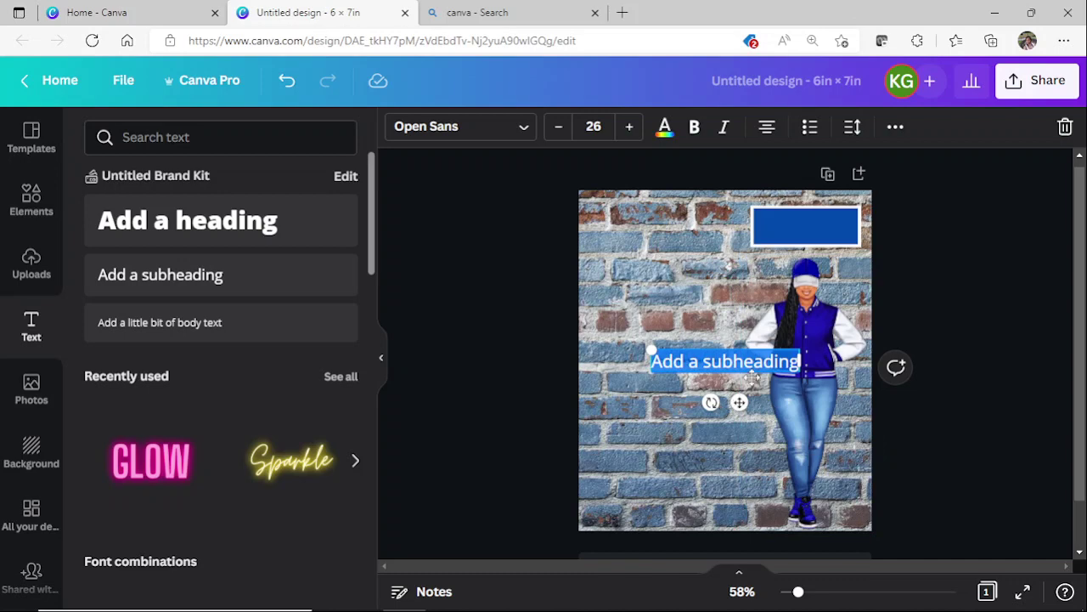
{"action": "left_click_drag", "start_coordinate": [733, 391], "coordinate": [802, 279]}
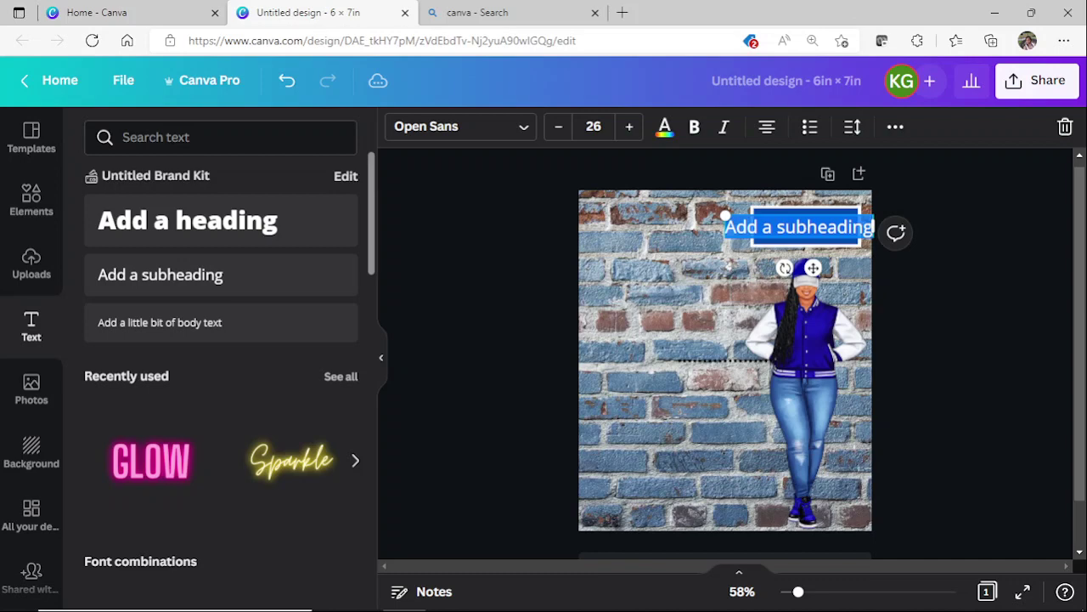
Step: Replace the placeholder text with 'Vacation' and open the font list
{"action": "key", "text": "BackSpace"}
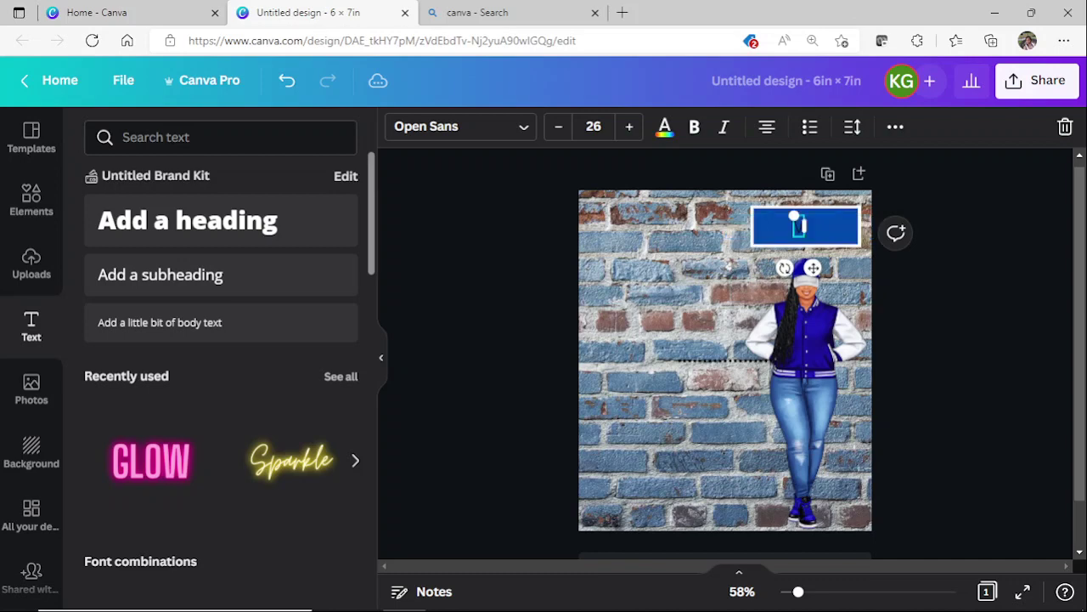
{"action": "type", "text": "Vacation"}
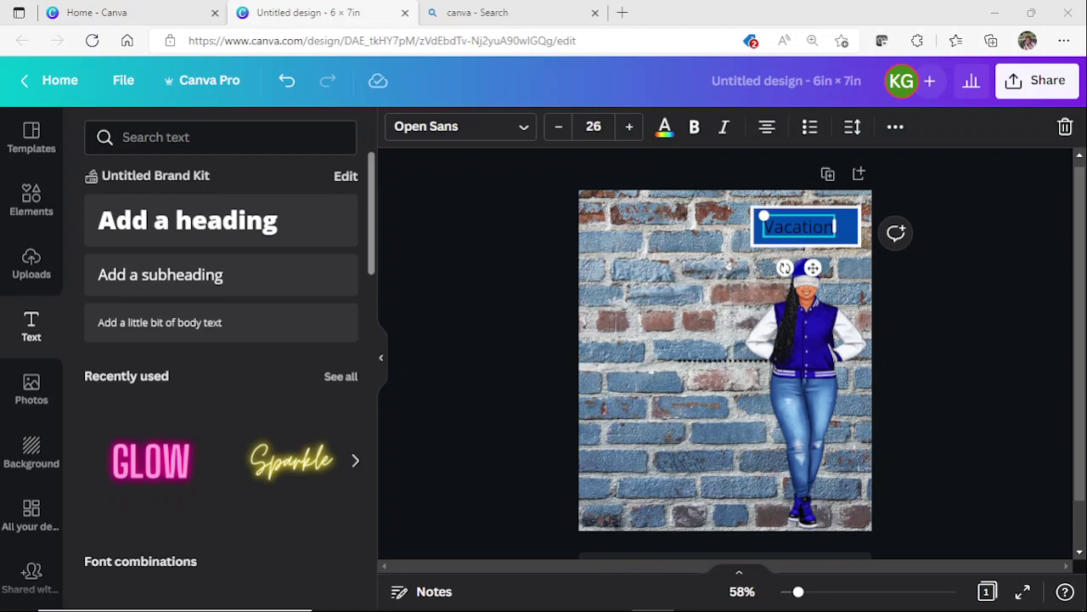
{"action": "left_click", "coordinate": [524, 134]}
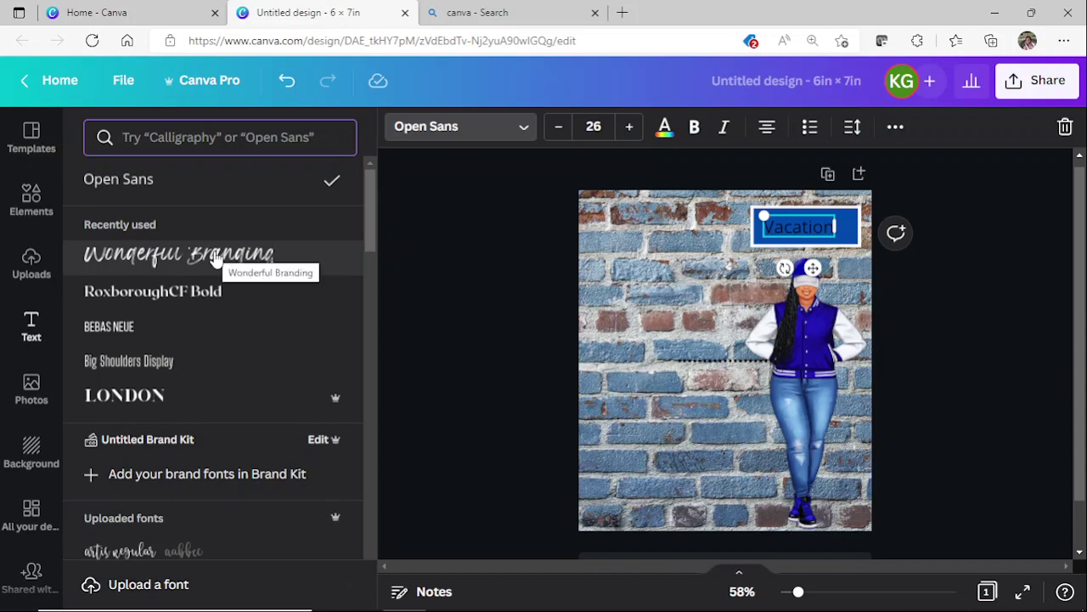
Step: Apply the Wonderful Branding font to the Vacation label and reduce it to size 24
{"action": "left_click", "coordinate": [216, 256]}
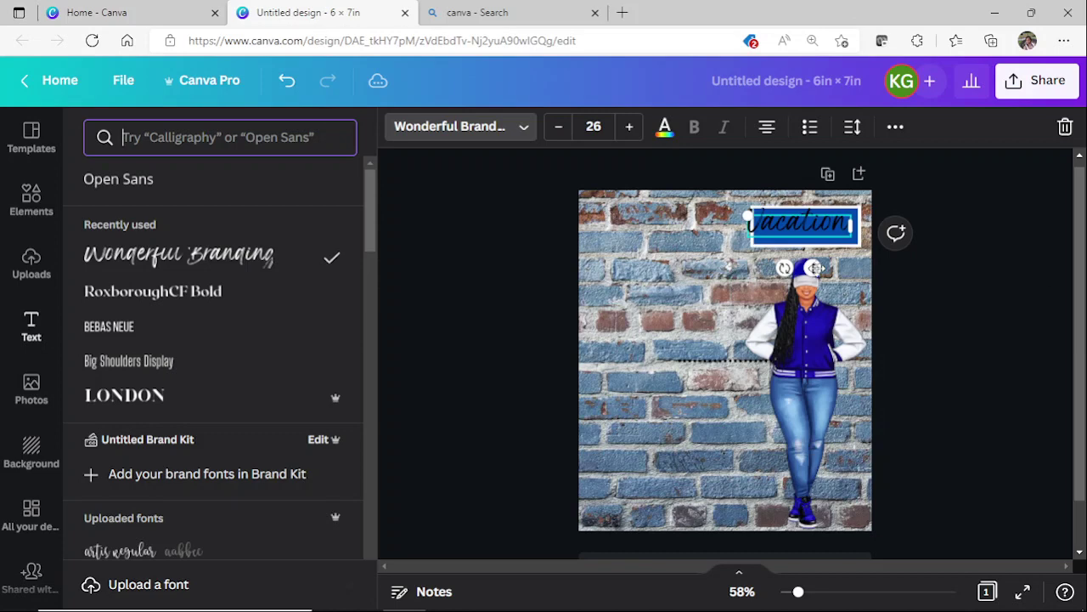
{"action": "left_click_drag", "start_coordinate": [814, 269], "coordinate": [824, 270]}
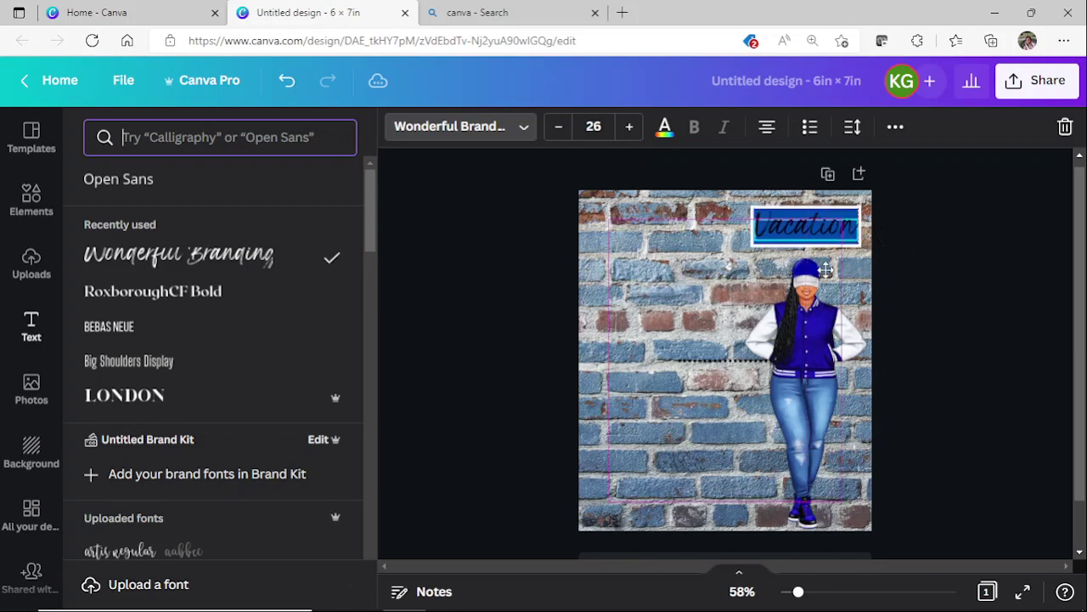
{"action": "left_click", "coordinate": [558, 128]}
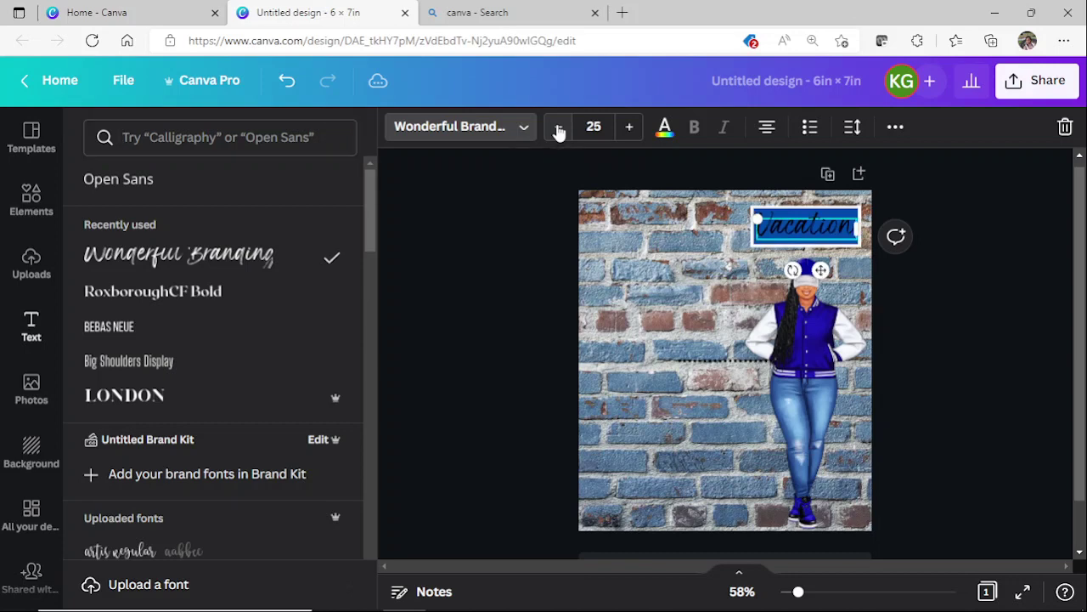
{"action": "left_click", "coordinate": [558, 127]}
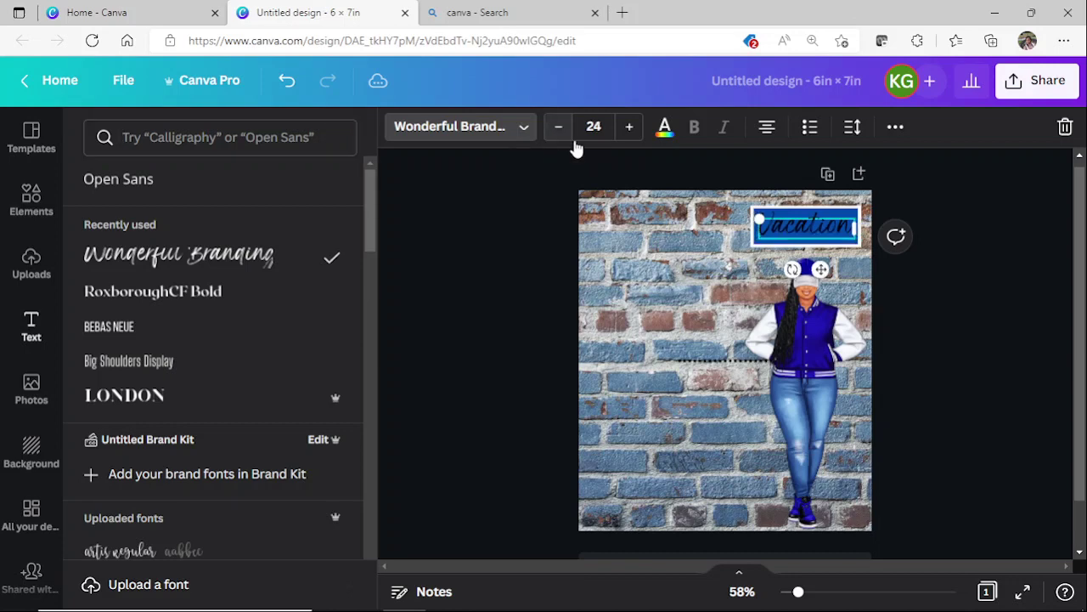
{"action": "left_click", "coordinate": [913, 291]}
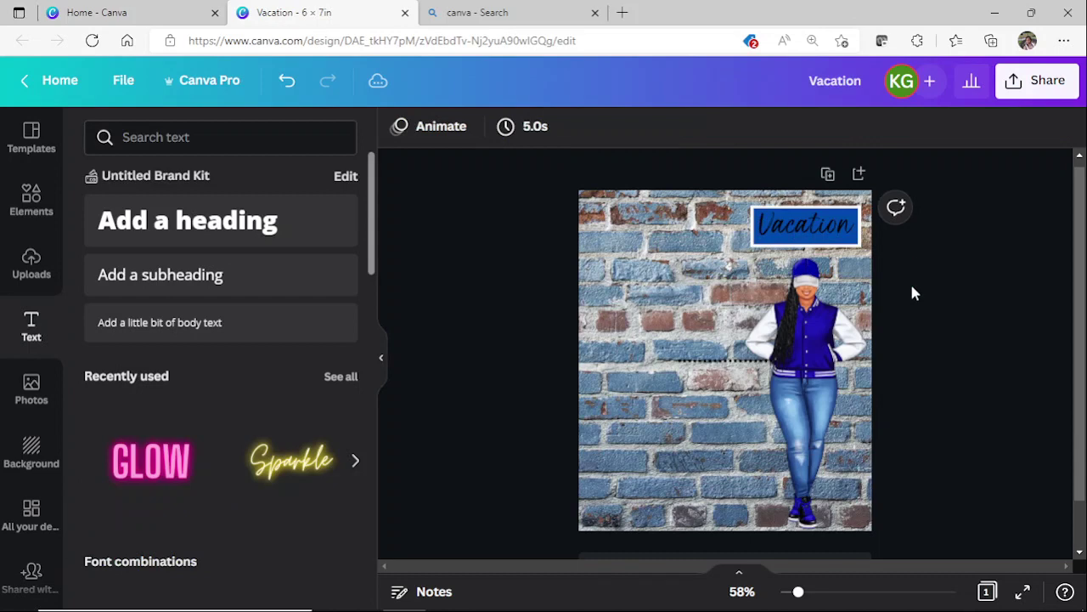
Step: Nudge the Vacation text slightly left so it fits inside its blue box
{"action": "double_click", "coordinate": [823, 228]}
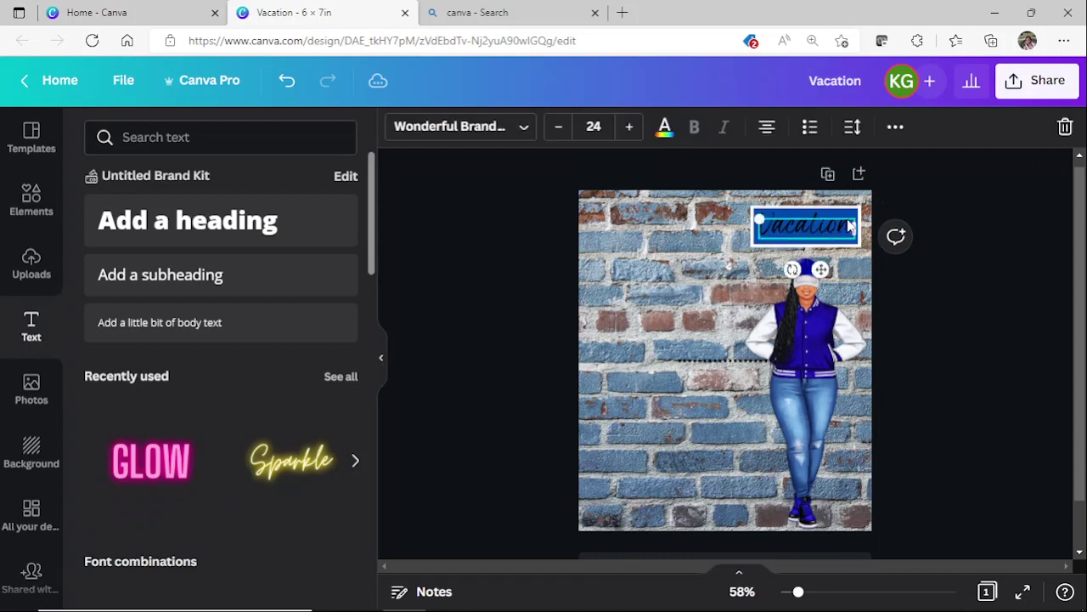
{"action": "left_click", "coordinate": [934, 219]}
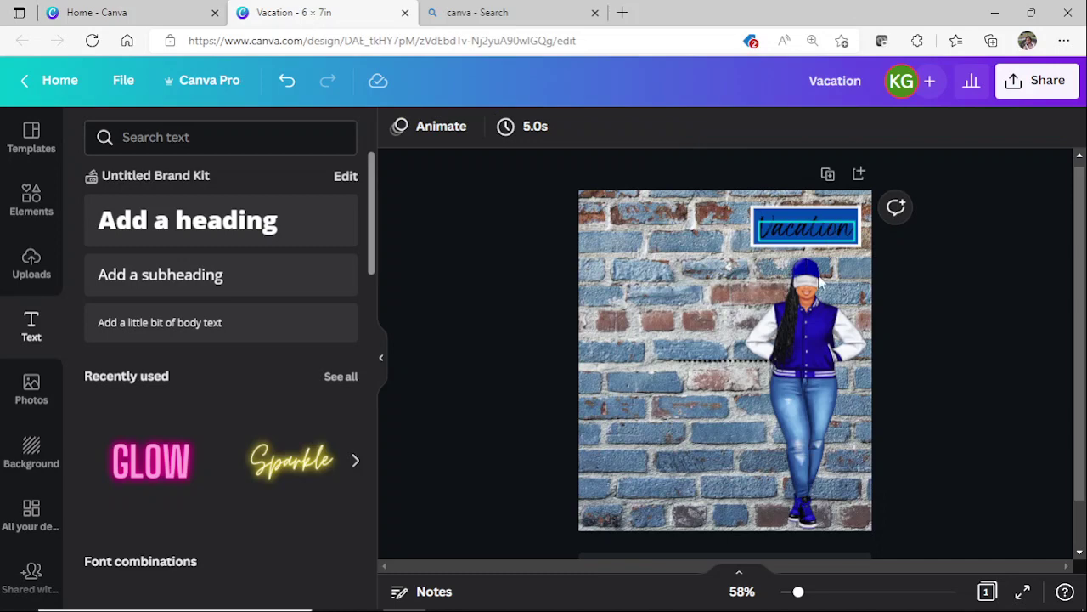
{"action": "left_click", "coordinate": [830, 235]}
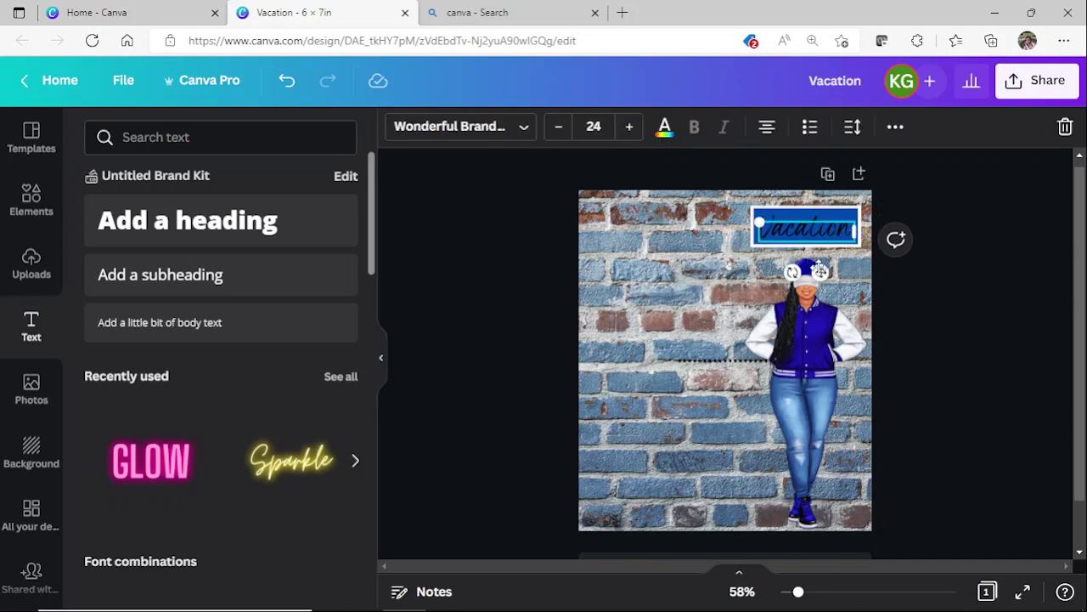
{"action": "left_click_drag", "start_coordinate": [821, 270], "coordinate": [816, 264]}
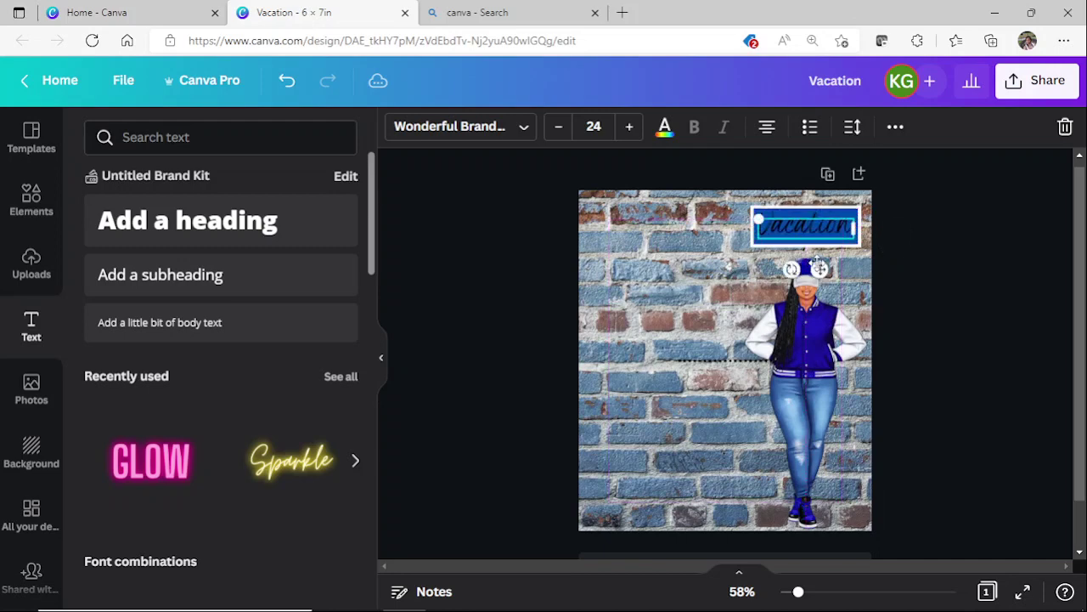
{"action": "left_click", "coordinate": [918, 278]}
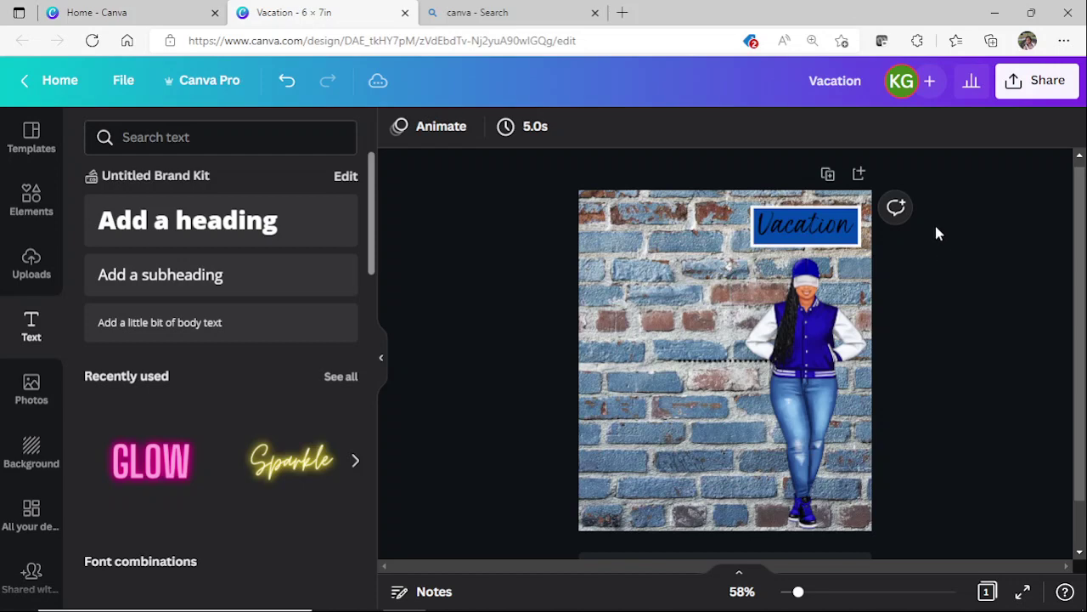
Step: Align the Vacation text to the middle of its label using Position > Middle
{"action": "left_click_drag", "start_coordinate": [934, 224], "coordinate": [806, 235]}
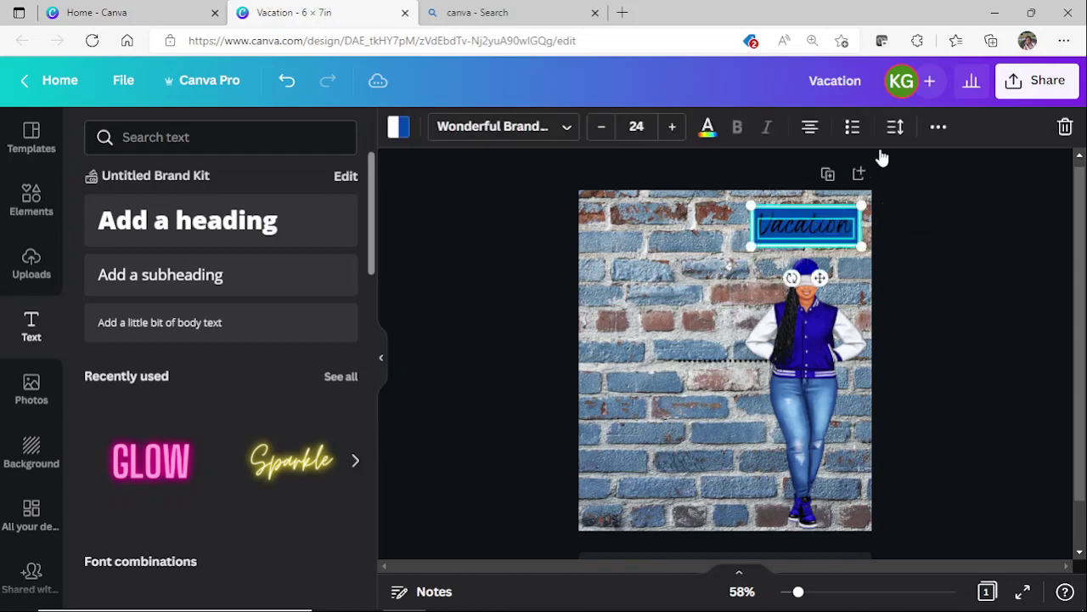
{"action": "left_click", "coordinate": [938, 127]}
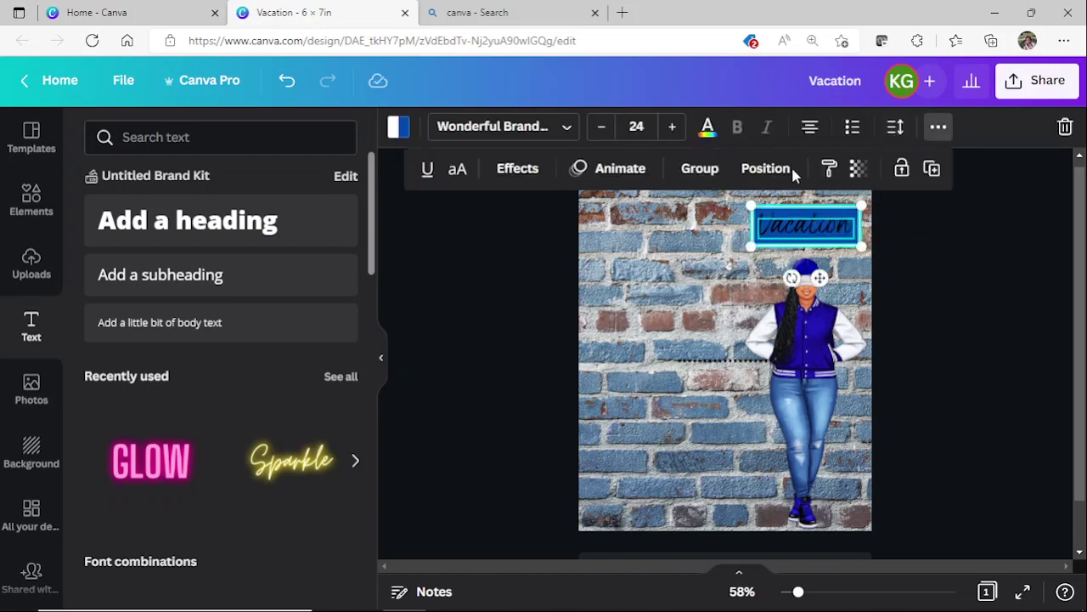
{"action": "left_click", "coordinate": [764, 168]}
{"action": "left_click", "coordinate": [527, 328]}
{"action": "left_click", "coordinate": [943, 337]}
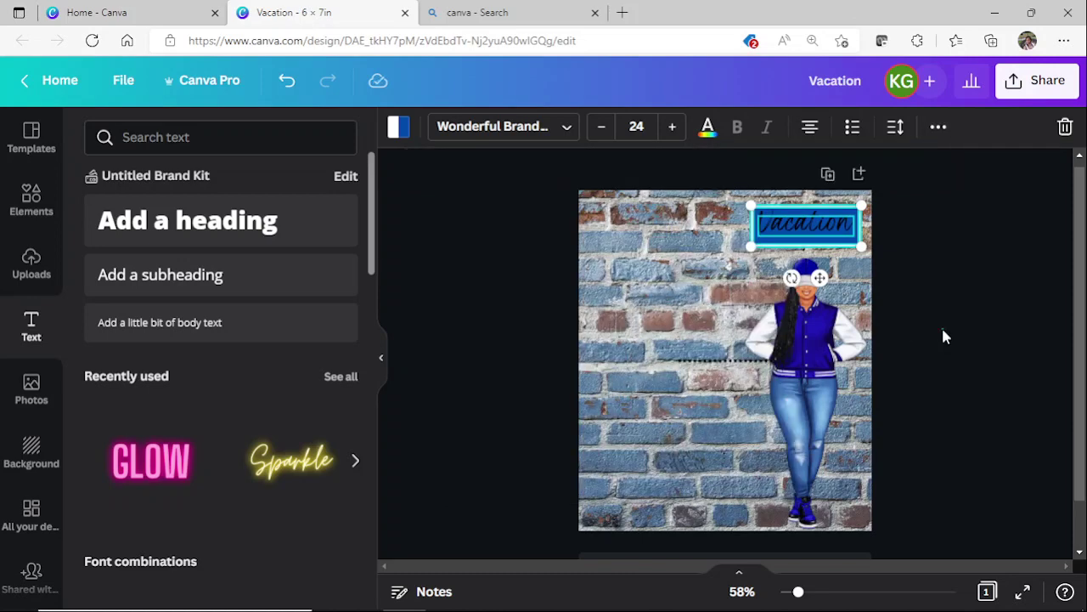
{"action": "left_click", "coordinate": [943, 337]}
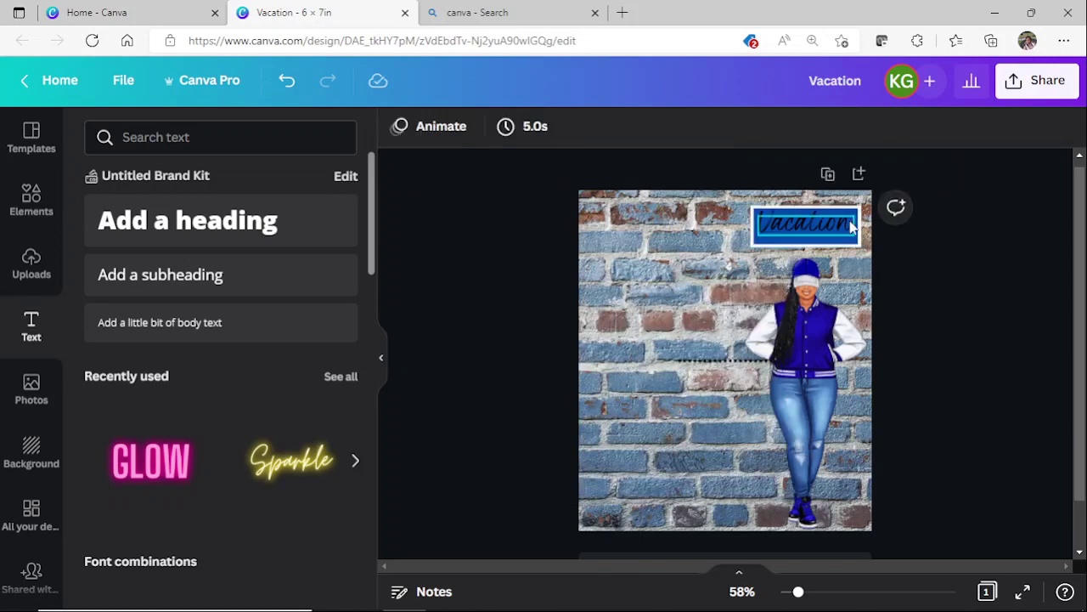
{"action": "left_click", "coordinate": [815, 225]}
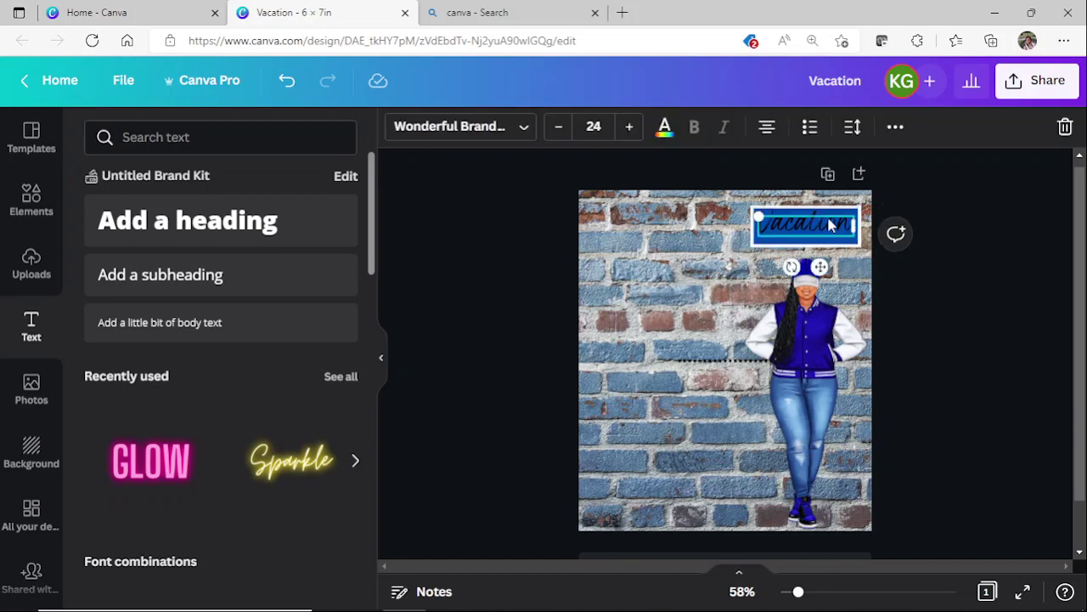
{"action": "left_click", "coordinate": [931, 218]}
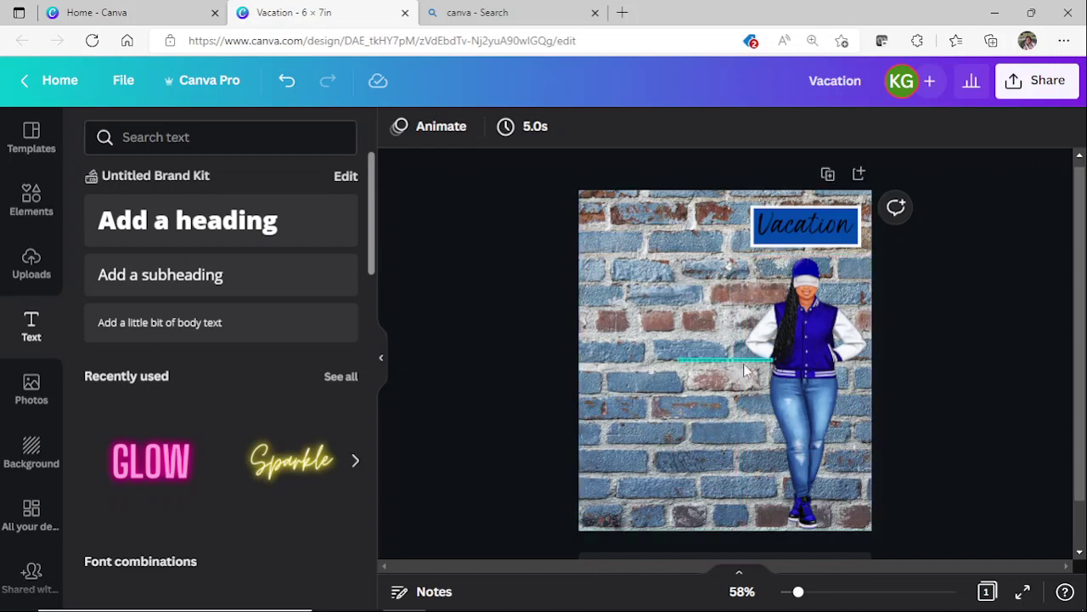
Step: Delete the stray thin dotted line beside the figure
{"action": "left_click", "coordinate": [702, 373]}
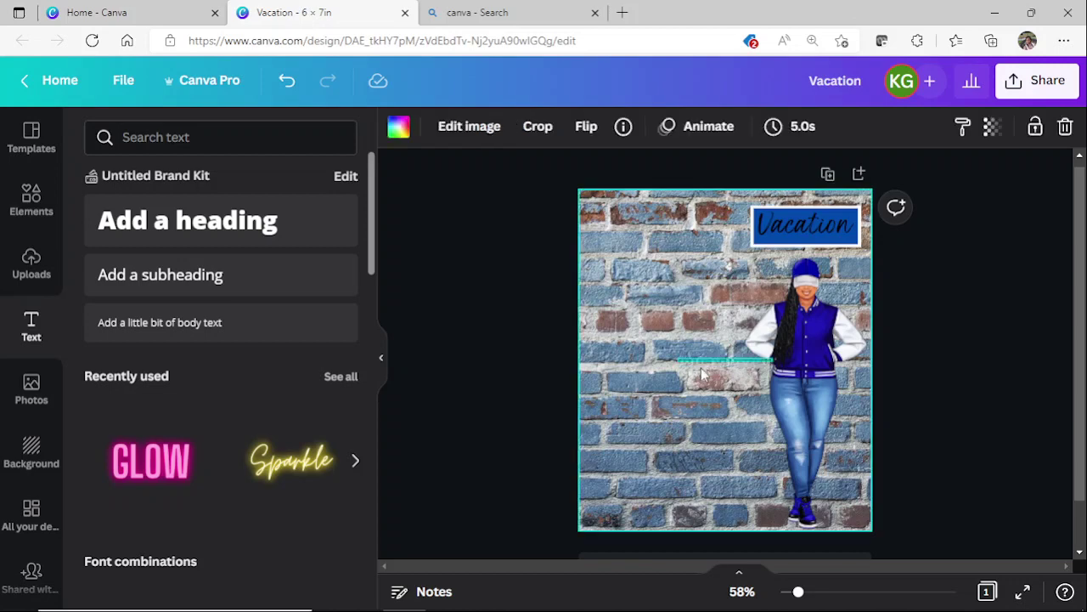
{"action": "left_click", "coordinate": [703, 373]}
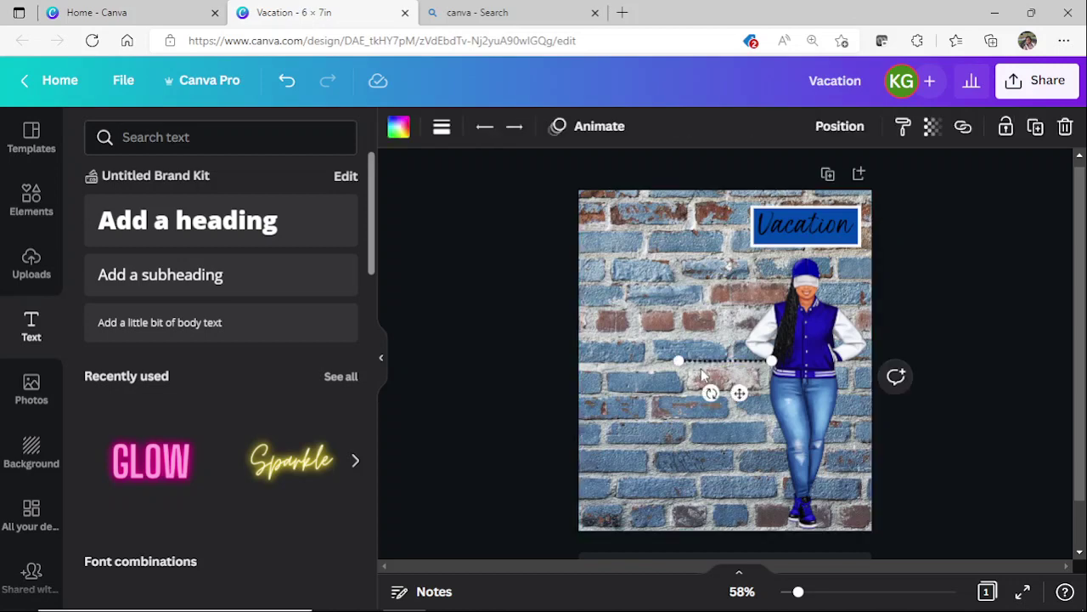
{"action": "key", "text": "Delete"}
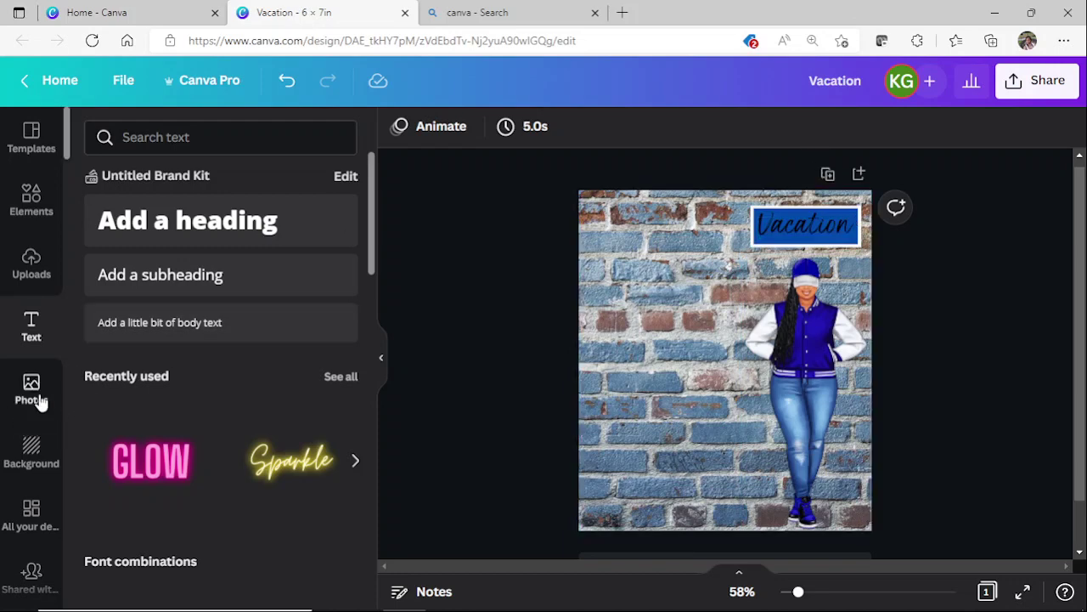
Step: Add the savings planner image from Tutorial Designs and enlarge it on the page's left side
{"action": "scroll", "coordinate": [38, 394], "scroll_direction": "down", "scroll_amount": 3}
{"action": "scroll", "coordinate": [38, 394], "scroll_direction": "down", "scroll_amount": 15}
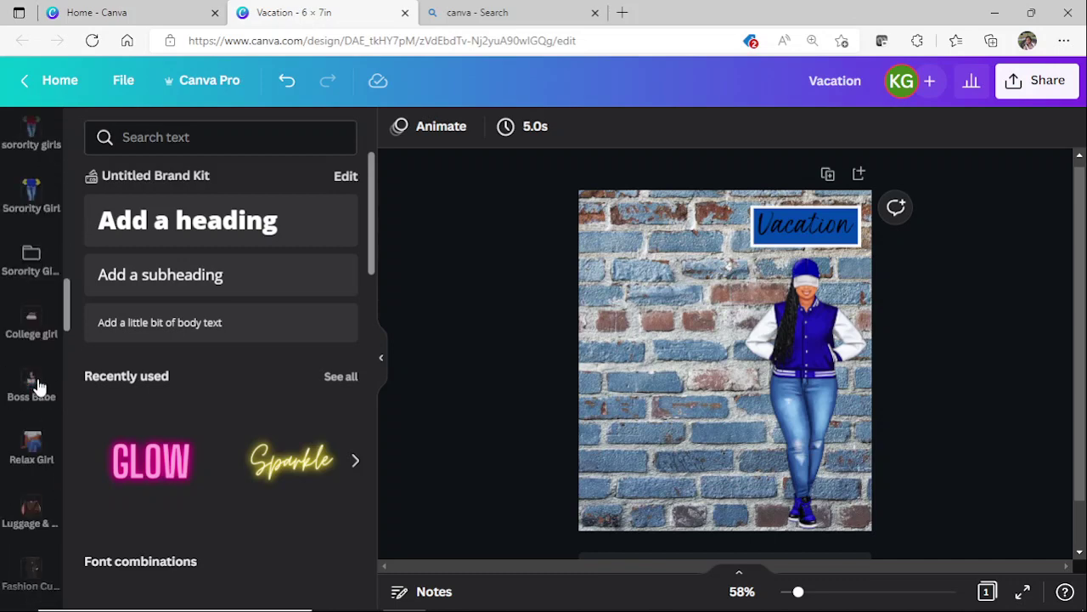
{"action": "scroll", "coordinate": [36, 386], "scroll_direction": "down", "scroll_amount": 15}
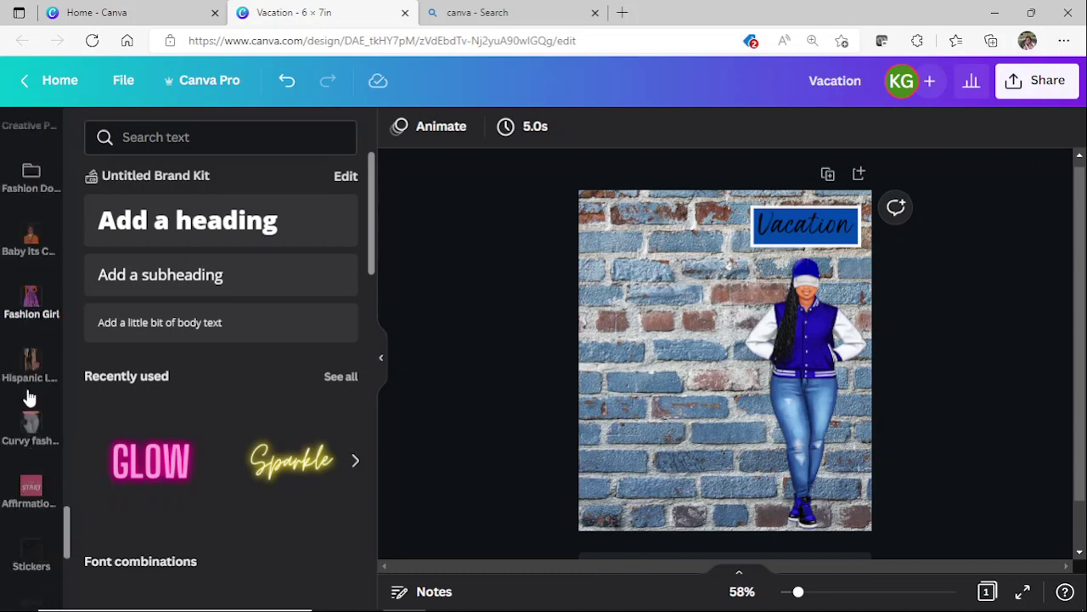
{"action": "scroll", "coordinate": [25, 404], "scroll_direction": "down", "scroll_amount": 1}
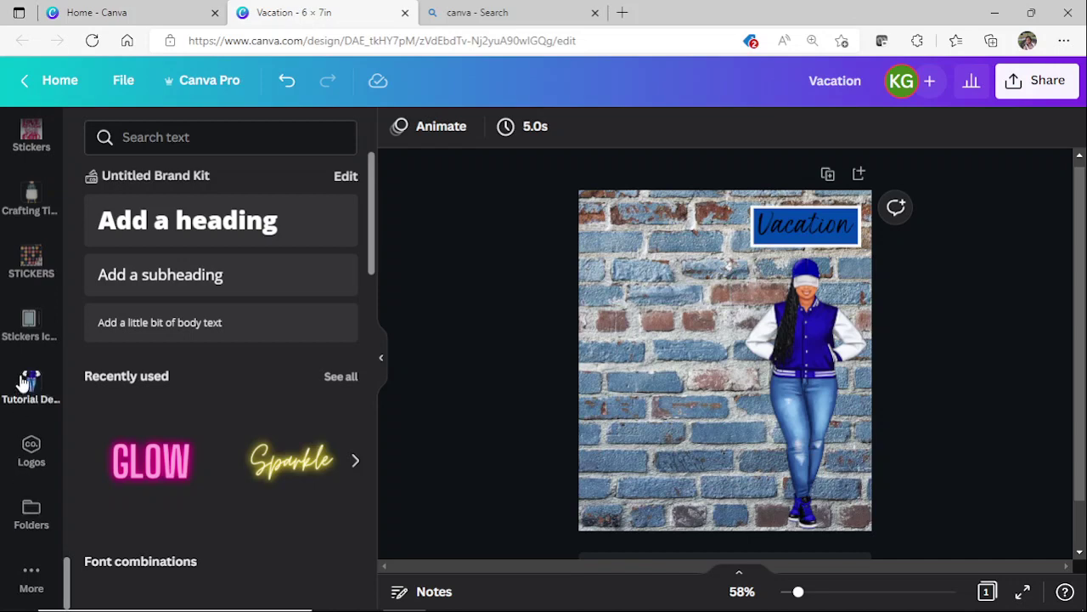
{"action": "left_click", "coordinate": [23, 400]}
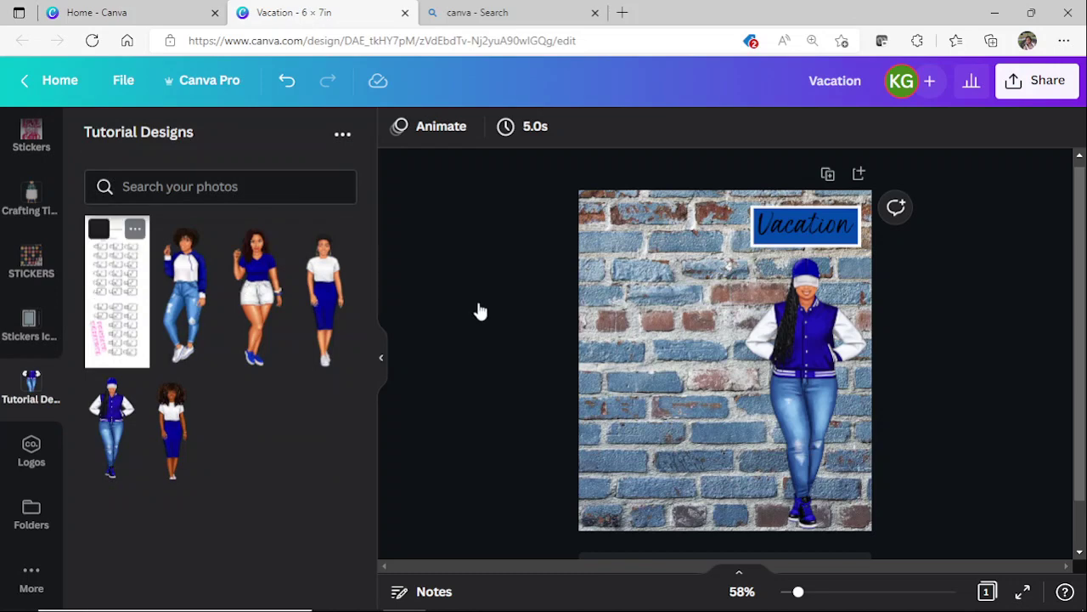
{"action": "left_click", "coordinate": [777, 313]}
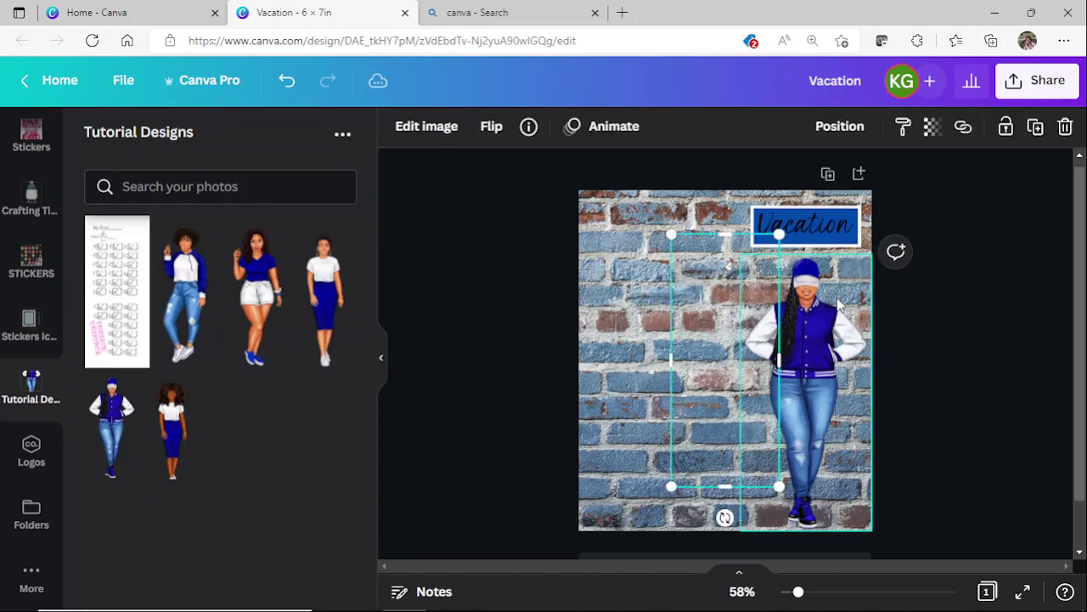
{"action": "left_click_drag", "start_coordinate": [740, 320], "coordinate": [656, 312]}
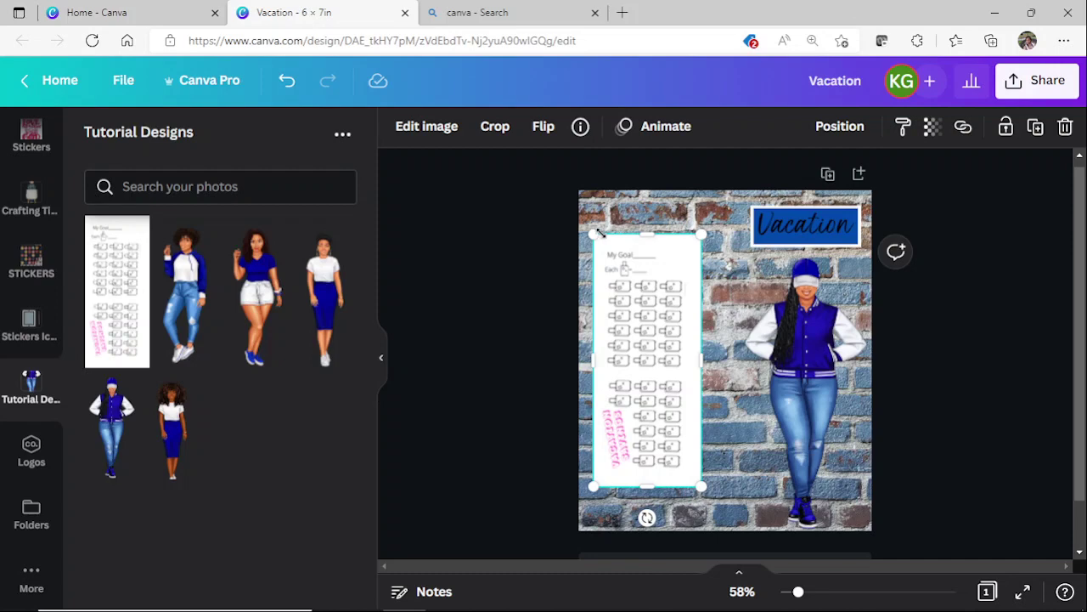
{"action": "left_click_drag", "start_coordinate": [597, 231], "coordinate": [581, 190]}
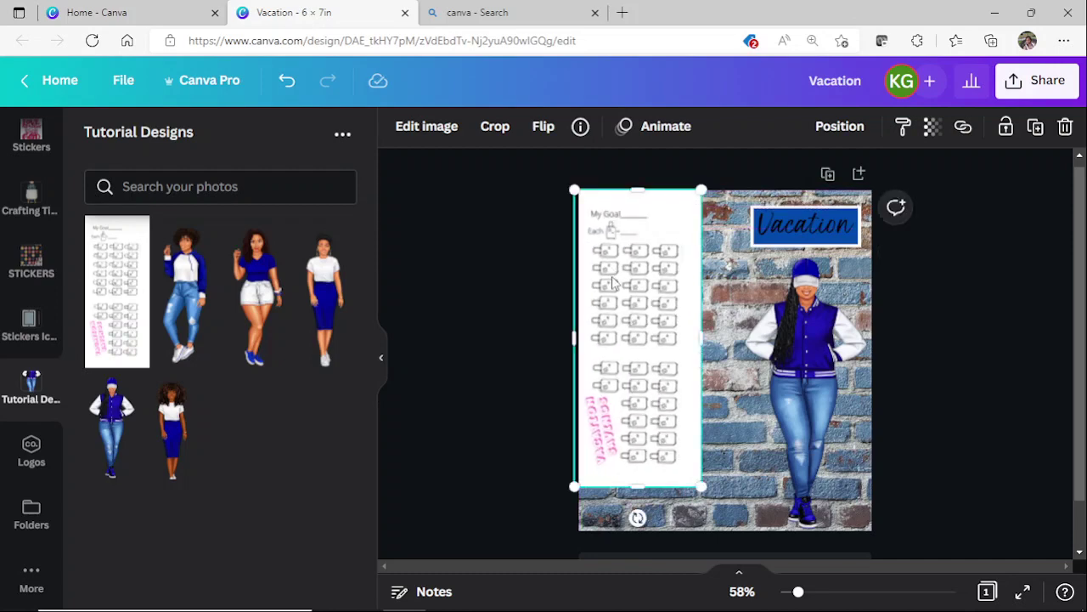
Step: Shift the tracker inward from the edge and stretch it taller to about 2.6 × 6.4 in
{"action": "left_click_drag", "start_coordinate": [619, 296], "coordinate": [623, 300]}
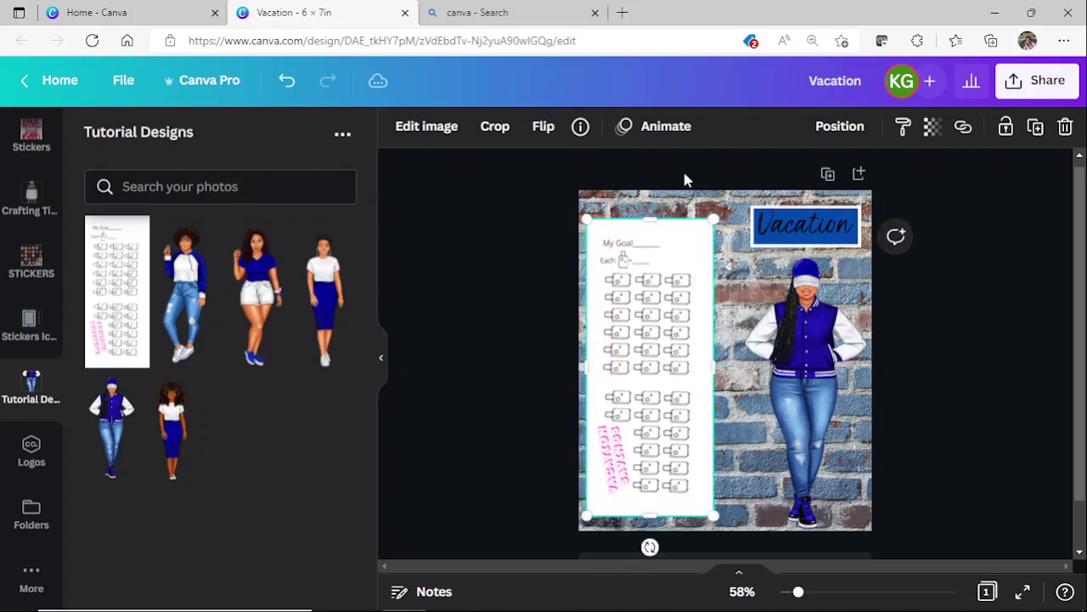
{"action": "left_click_drag", "start_coordinate": [634, 228], "coordinate": [647, 199]}
{"action": "left_click", "coordinate": [429, 250]}
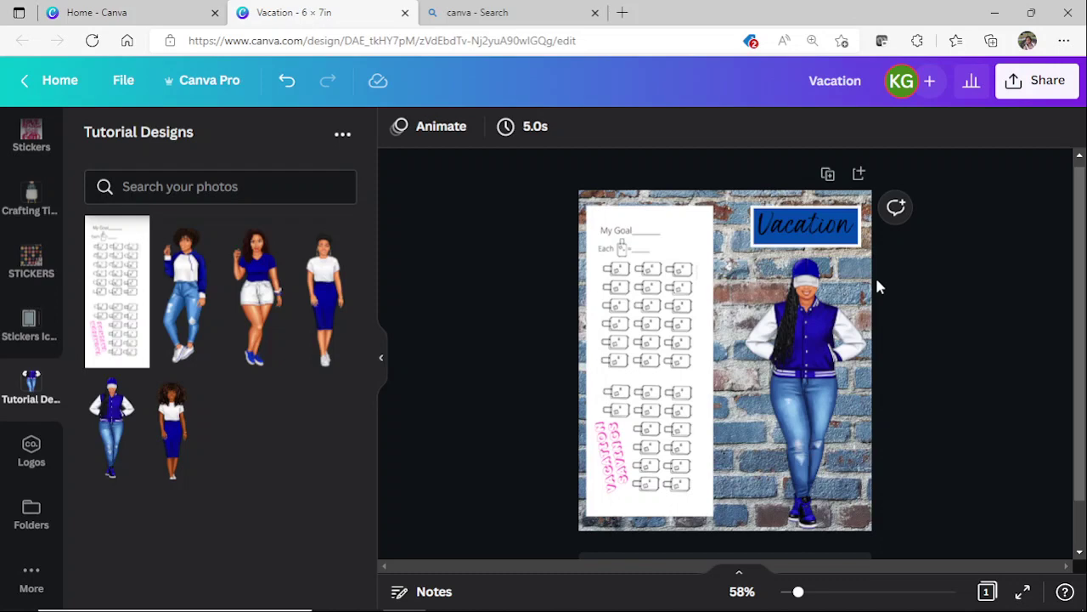
Step: Duplicate the Vacation page with its tracker, figure and label to create Page 2
{"action": "double_click", "coordinate": [822, 232]}
{"action": "left_click", "coordinate": [827, 176]}
{"action": "left_click", "coordinate": [828, 176]}
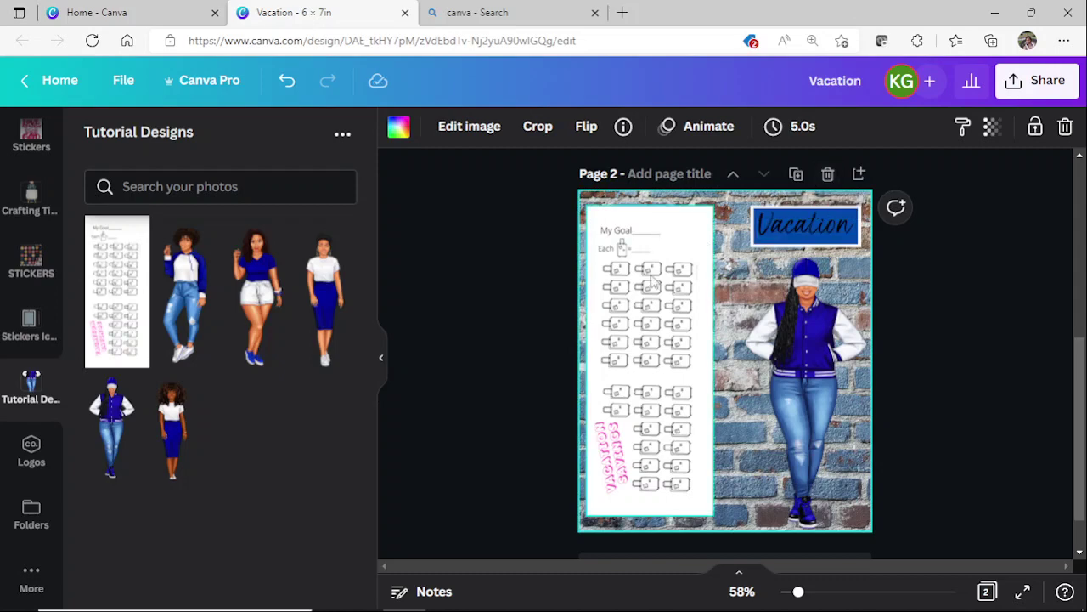
{"action": "scroll", "coordinate": [654, 282], "scroll_direction": "up", "scroll_amount": 2}
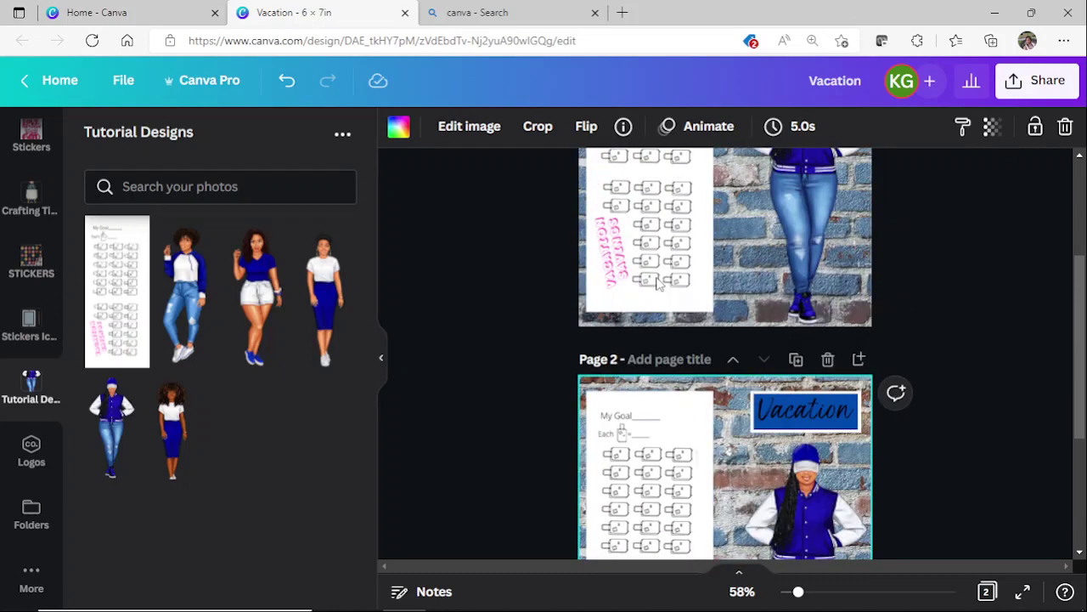
{"action": "scroll", "coordinate": [657, 283], "scroll_direction": "up", "scroll_amount": 2}
{"action": "scroll", "coordinate": [657, 285], "scroll_direction": "down", "scroll_amount": 3}
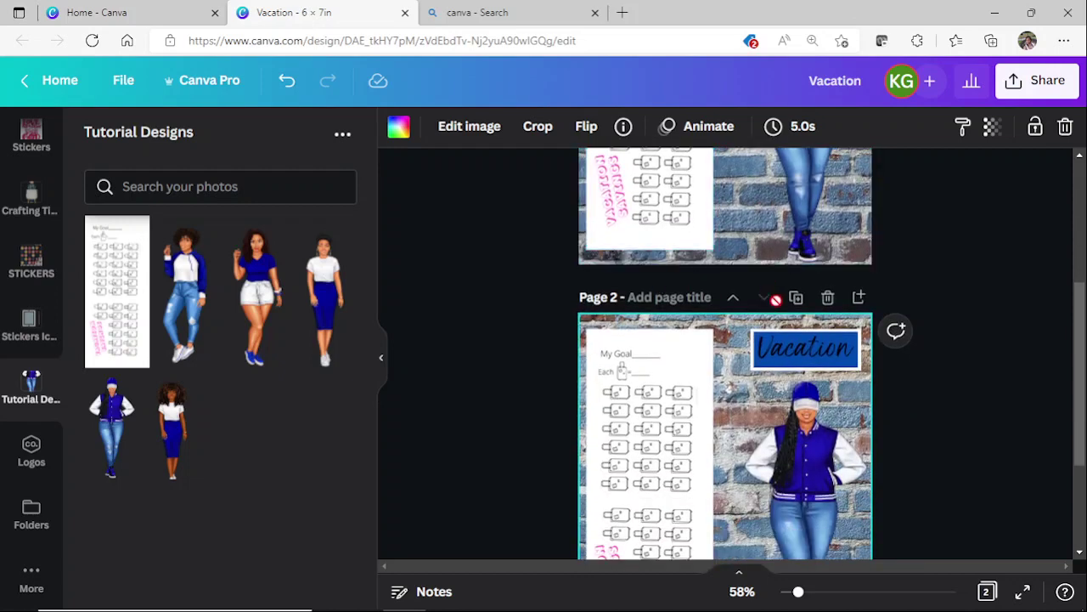
Step: Replace the page 2 title text 'Vacation' with 'Insurance'
{"action": "double_click", "coordinate": [833, 348]}
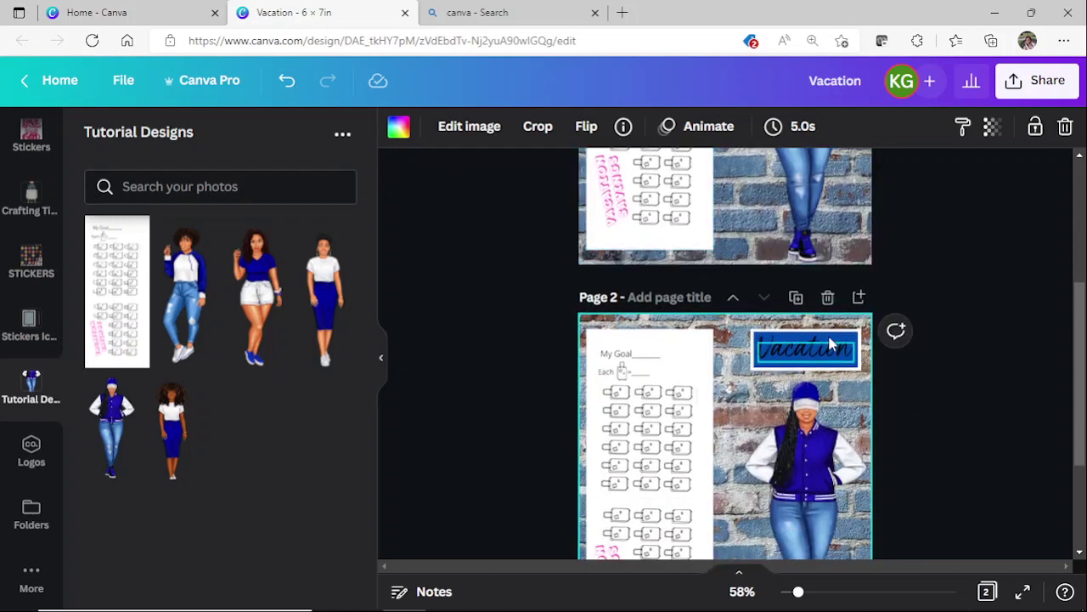
{"action": "left_click", "coordinate": [833, 348]}
{"action": "double_click", "coordinate": [824, 361]}
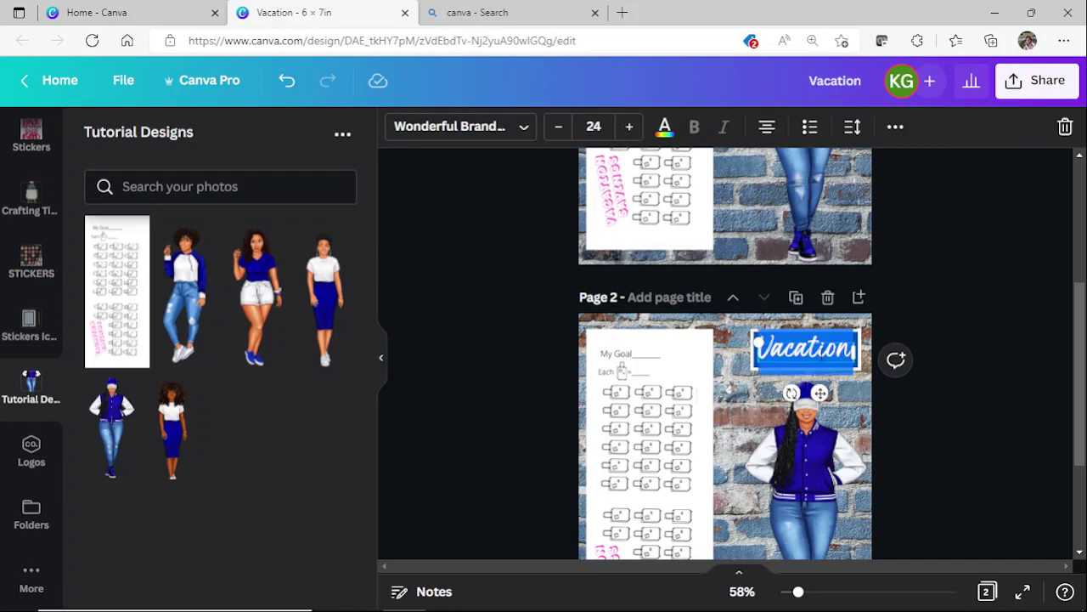
{"action": "type", "text": "In"}
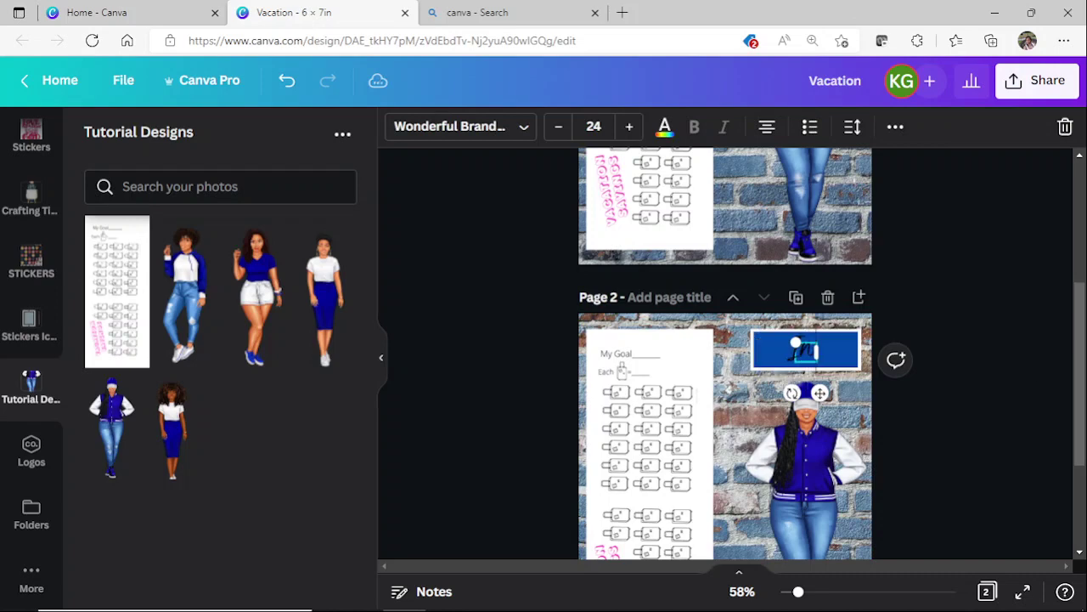
{"action": "type", "text": "suran"}
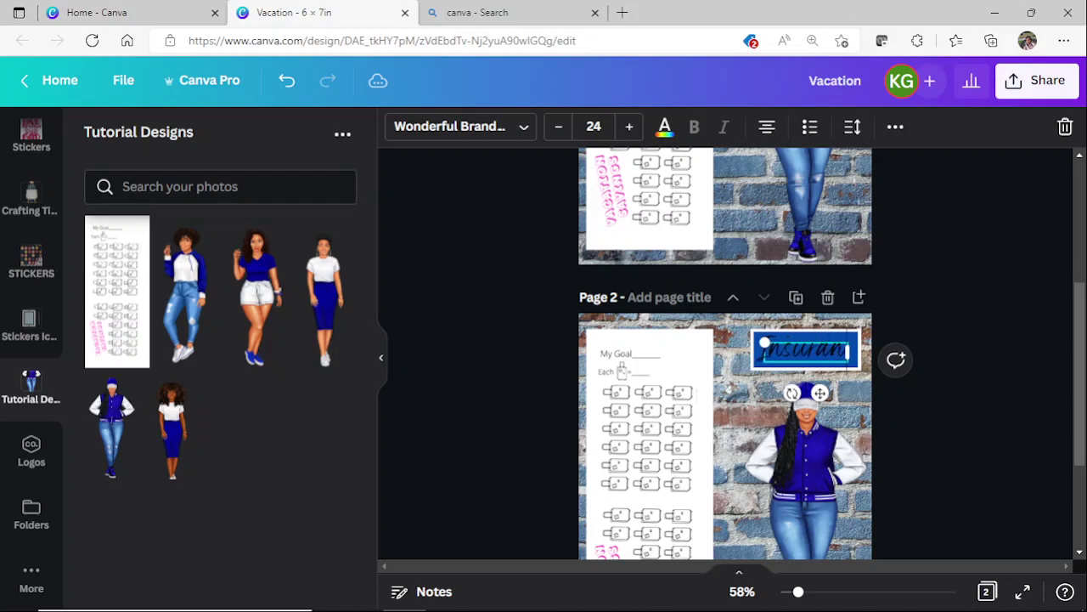
{"action": "type", "text": "ce"}
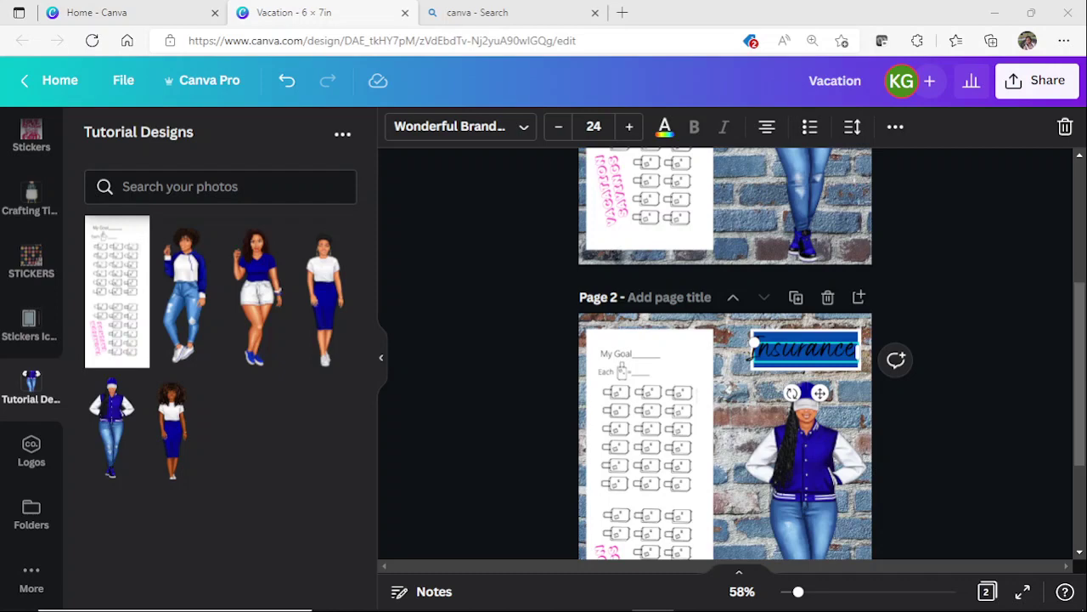
Step: Reduce the Insurance title font size from 24 to 21
{"action": "left_click", "coordinate": [558, 132]}
{"action": "left_click", "coordinate": [558, 132]}
{"action": "left_click", "coordinate": [559, 132]}
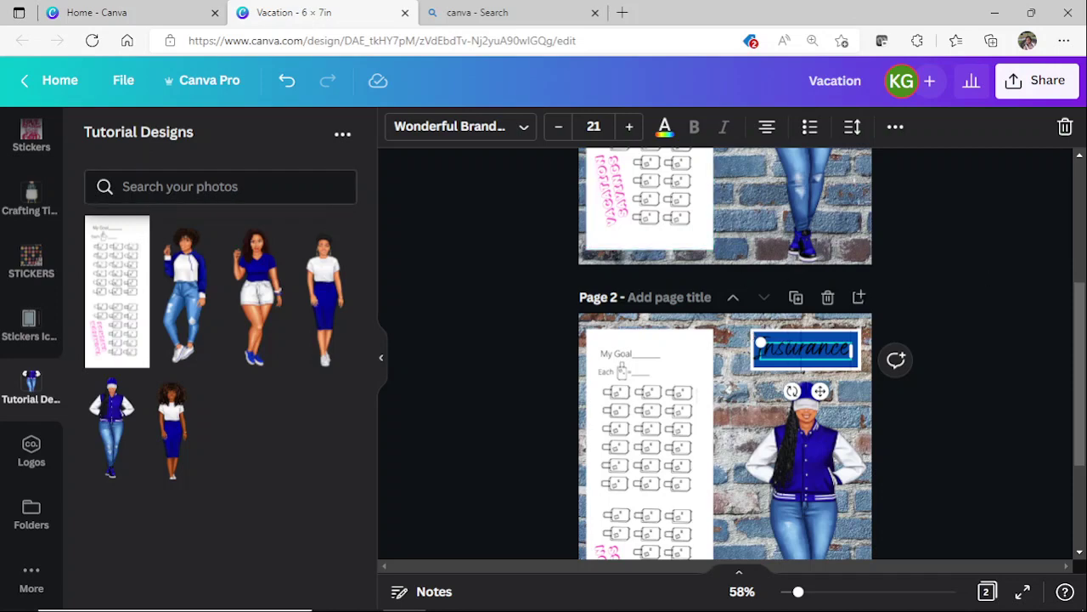
{"action": "left_click", "coordinate": [916, 320]}
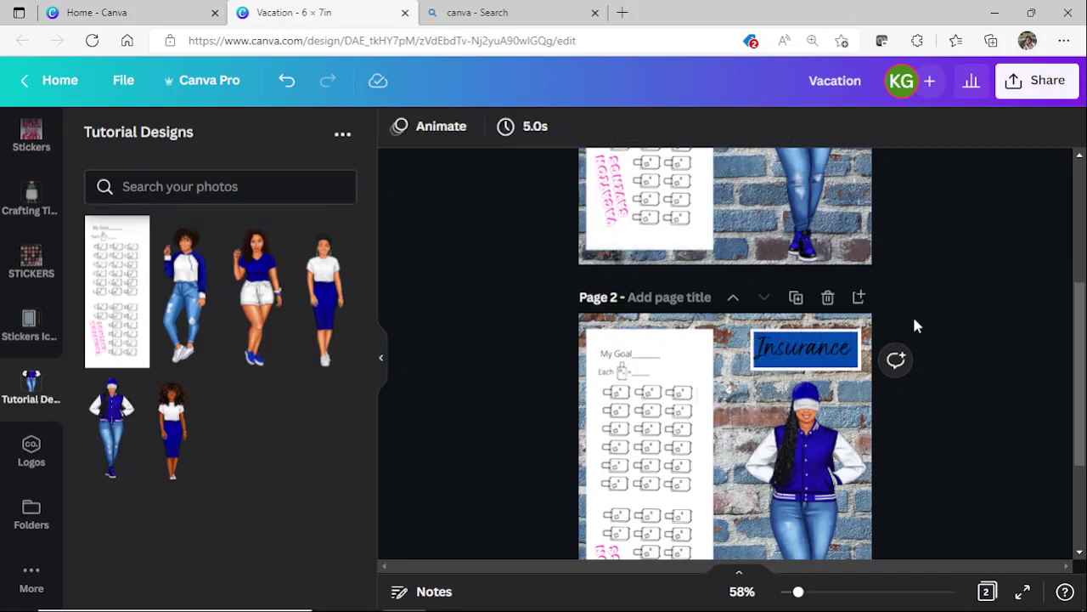
{"action": "left_click", "coordinate": [828, 357]}
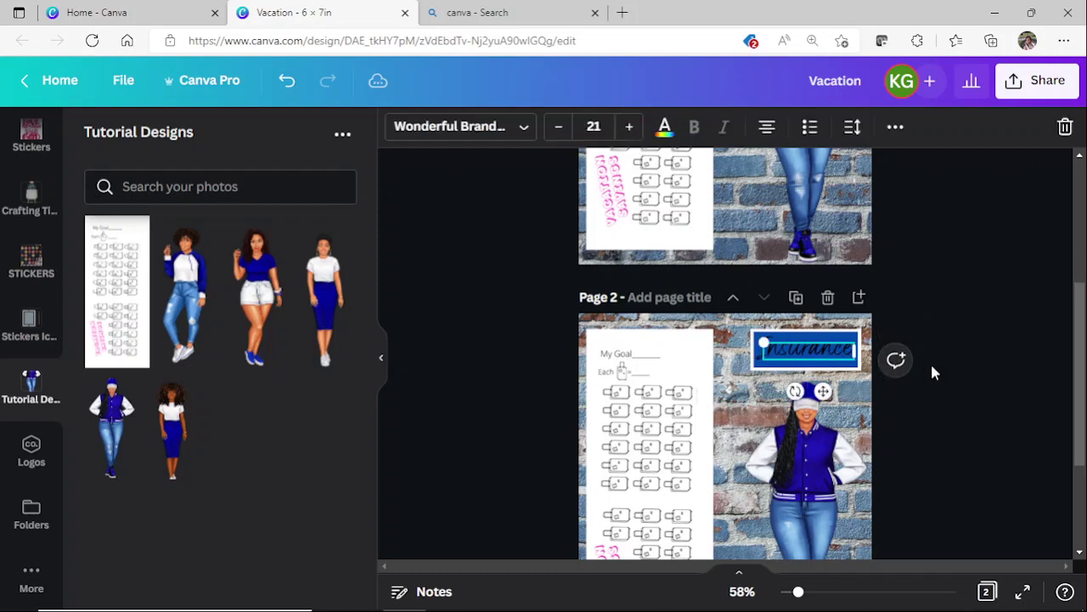
{"action": "left_click", "coordinate": [942, 280]}
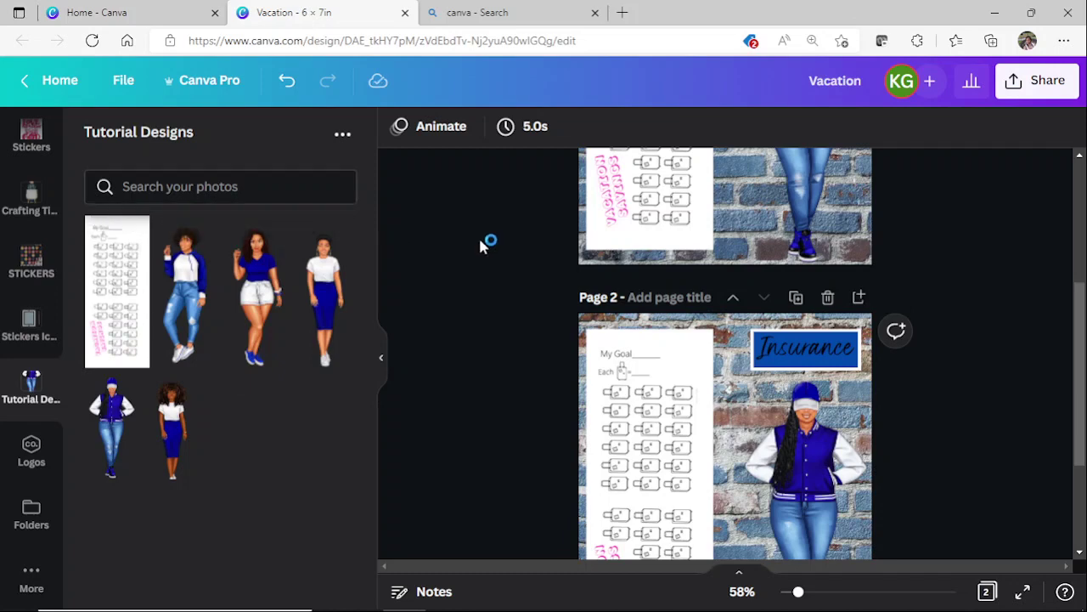
Step: Drop the raglan-top figure from Tutorial Designs onto page 2's varsity-jacket figure to replace it
{"action": "scroll", "coordinate": [478, 238], "scroll_direction": "down", "scroll_amount": 2}
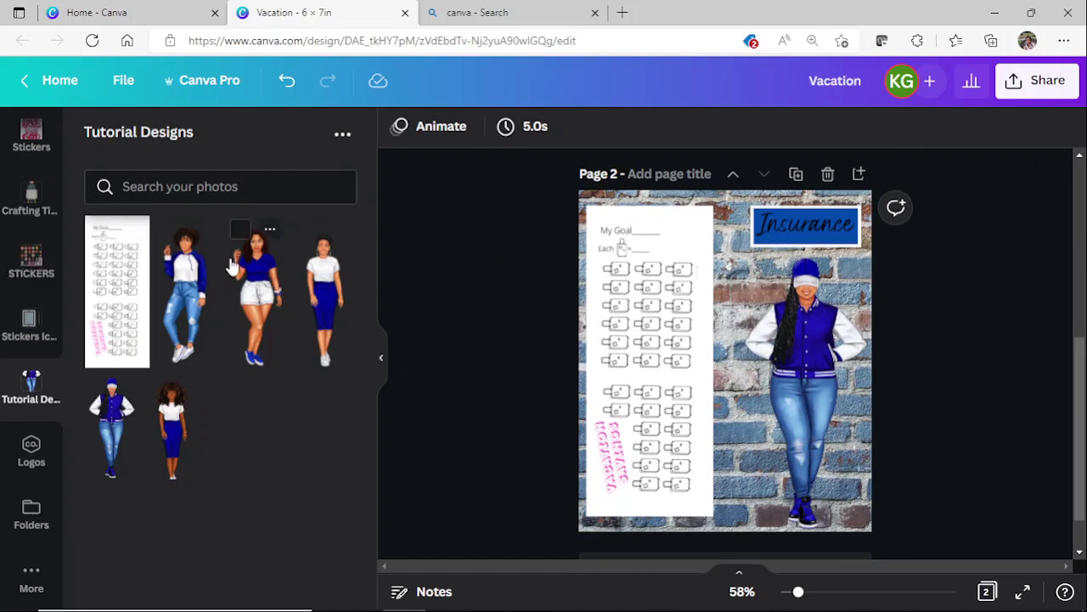
{"action": "left_click_drag", "start_coordinate": [620, 340], "coordinate": [797, 323]}
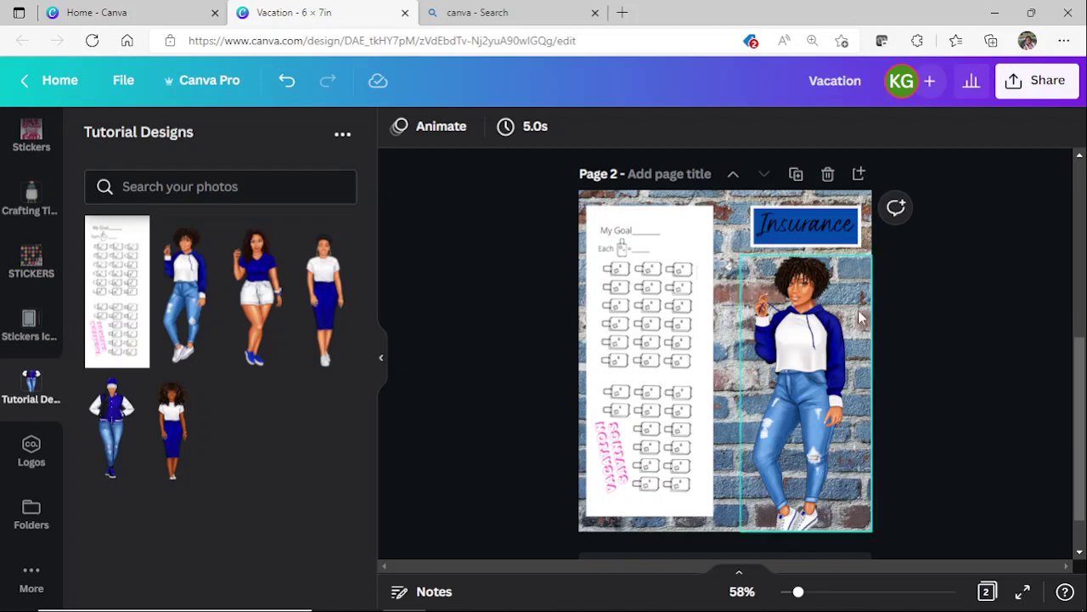
Step: Shrink the new hoodie figure from its top-right corner and nudge it right
{"action": "double_click", "coordinate": [807, 228]}
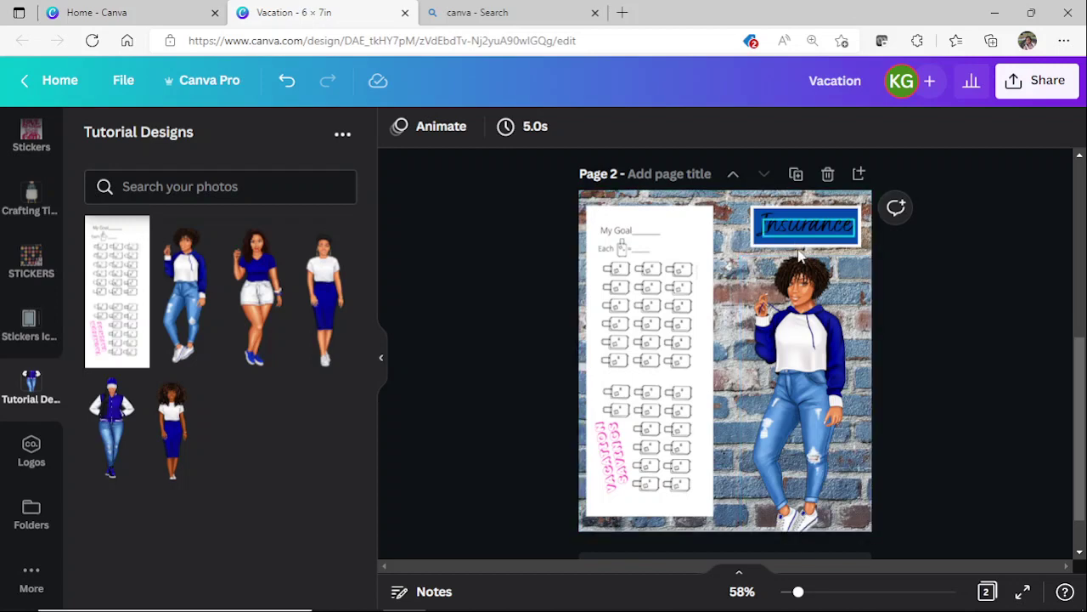
{"action": "left_click", "coordinate": [767, 248]}
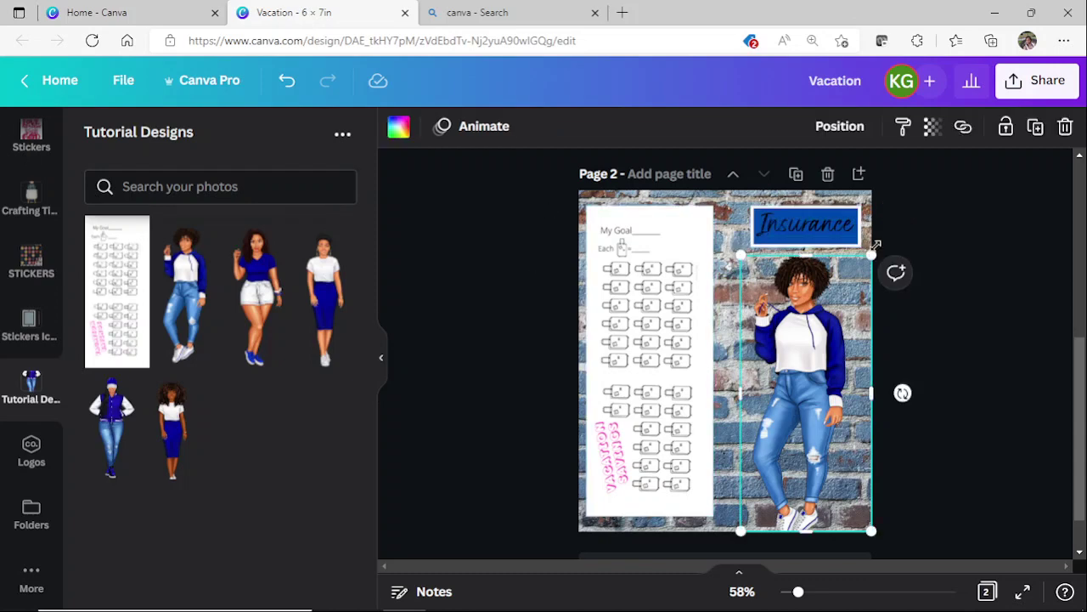
{"action": "left_click_drag", "start_coordinate": [879, 243], "coordinate": [848, 228]}
{"action": "left_click_drag", "start_coordinate": [779, 338], "coordinate": [792, 331]}
{"action": "left_click", "coordinate": [883, 315]}
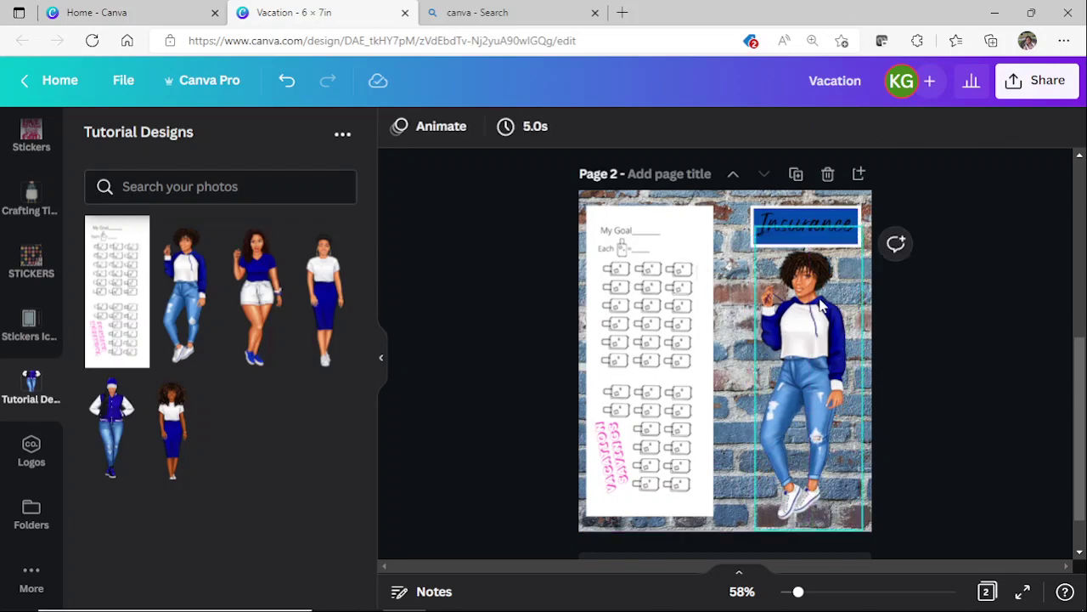
Step: Move the figure down, slightly smaller, so it sits at lower right beneath the Insurance label
{"action": "left_click", "coordinate": [822, 370]}
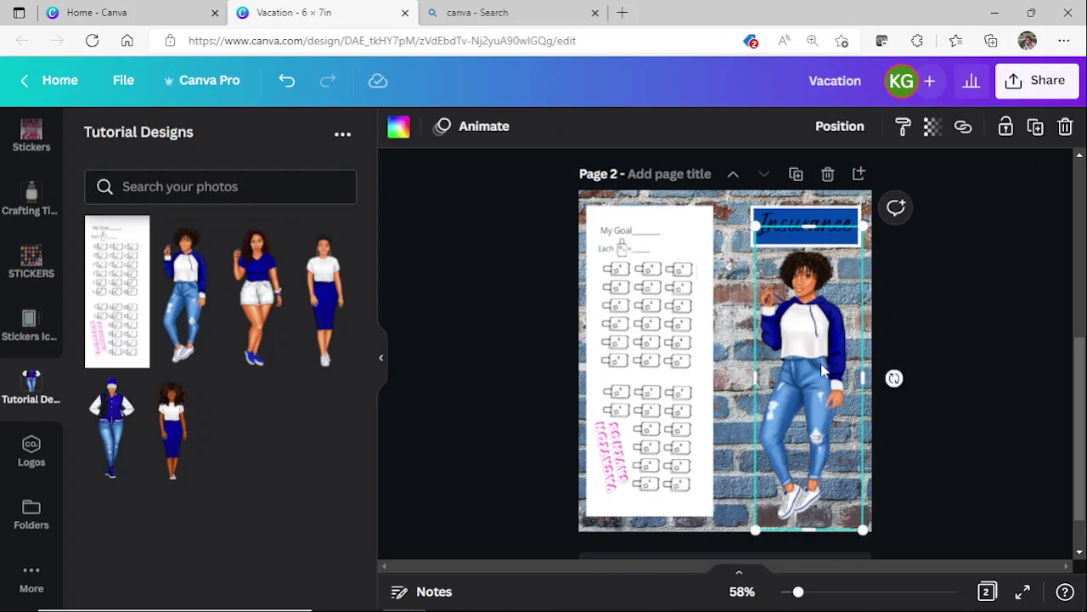
{"action": "left_click_drag", "start_coordinate": [822, 369], "coordinate": [822, 379]}
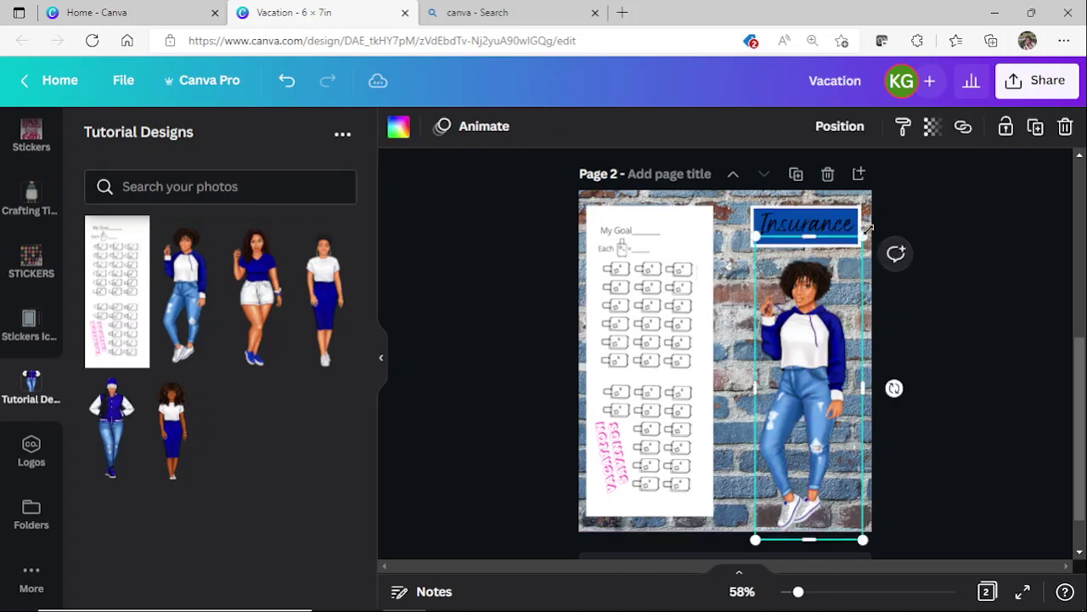
{"action": "left_click_drag", "start_coordinate": [868, 229], "coordinate": [860, 235]}
{"action": "left_click", "coordinate": [941, 358]}
{"action": "left_click_drag", "start_coordinate": [811, 388], "coordinate": [815, 375]}
{"action": "left_click", "coordinate": [932, 382]}
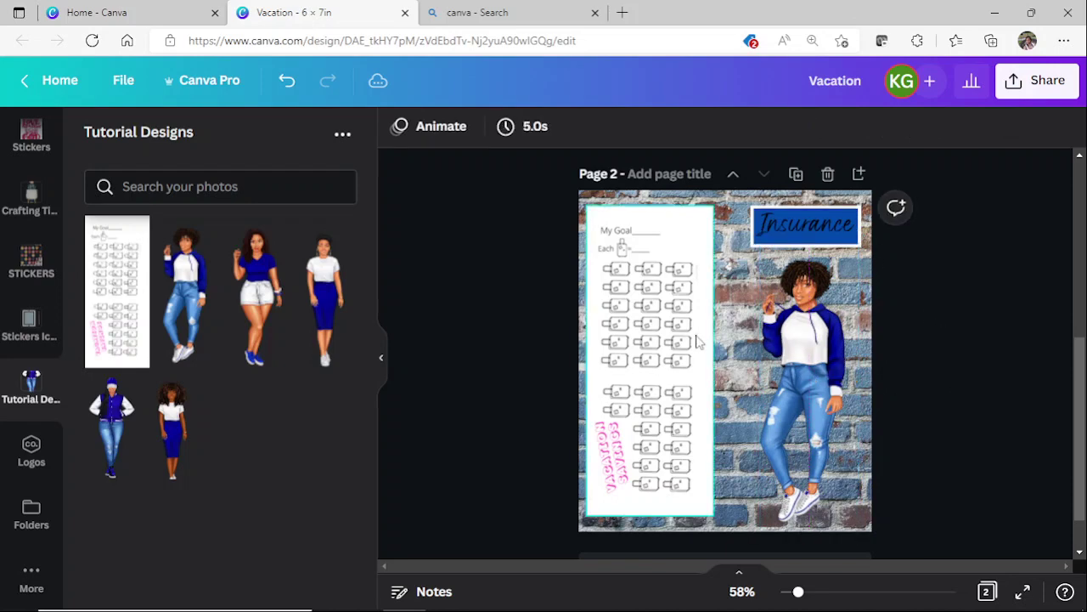
Step: Delete page 2's tracker, then duplicate it as page 3 with the white-shorts figure
{"action": "left_click", "coordinate": [660, 331]}
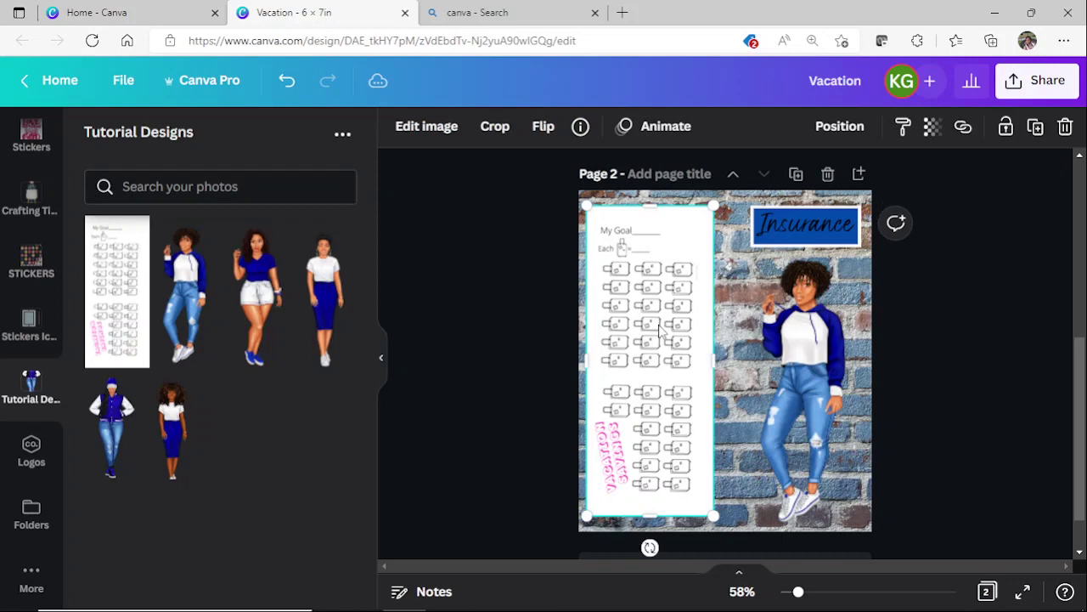
{"action": "key", "text": "Delete"}
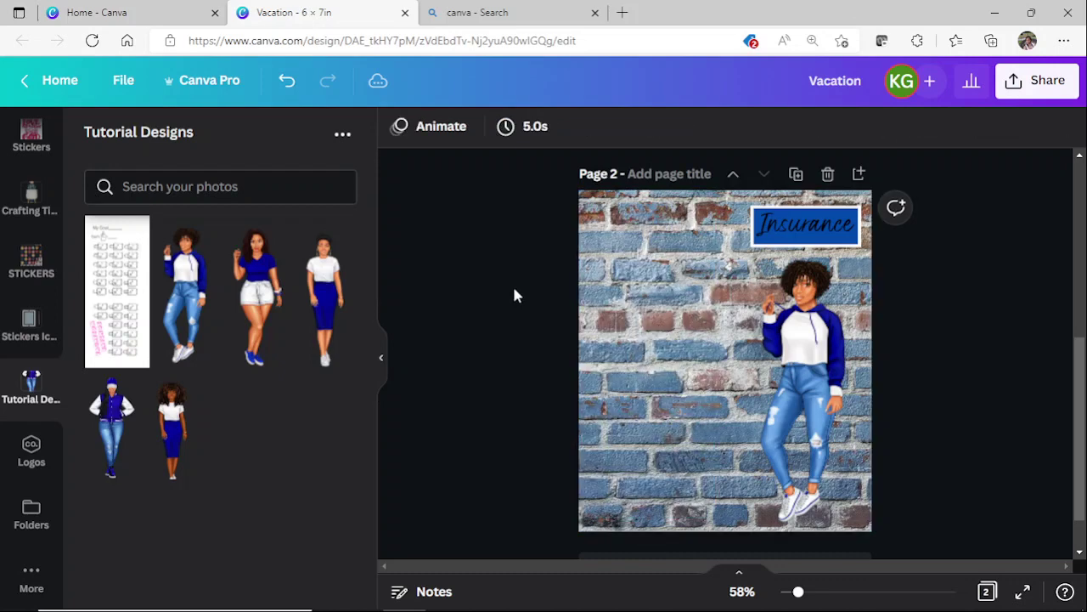
{"action": "left_click", "coordinate": [796, 176]}
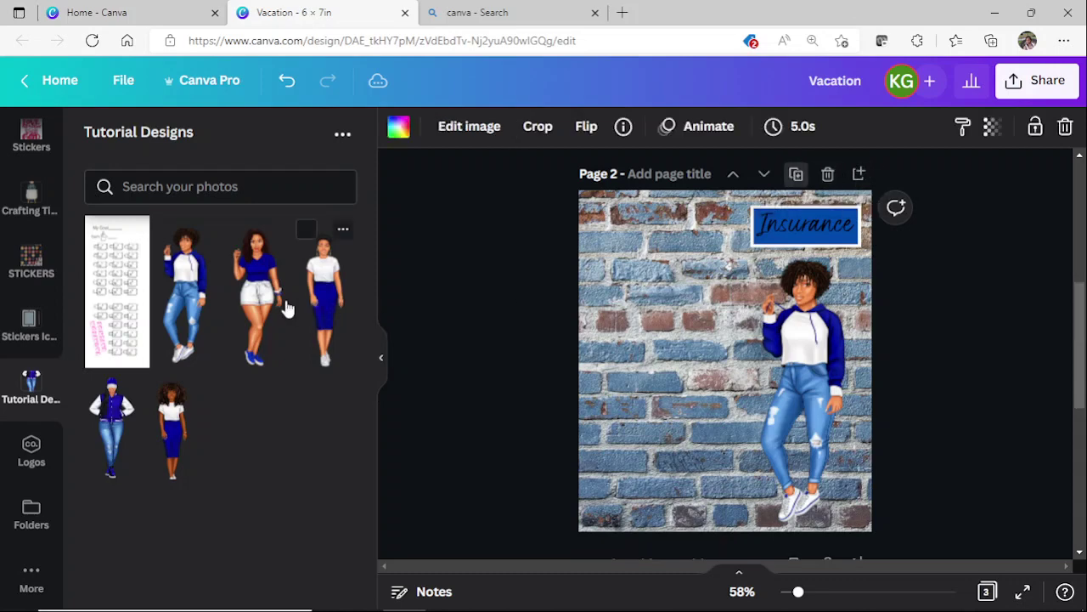
{"action": "left_click_drag", "start_coordinate": [259, 305], "coordinate": [775, 340]}
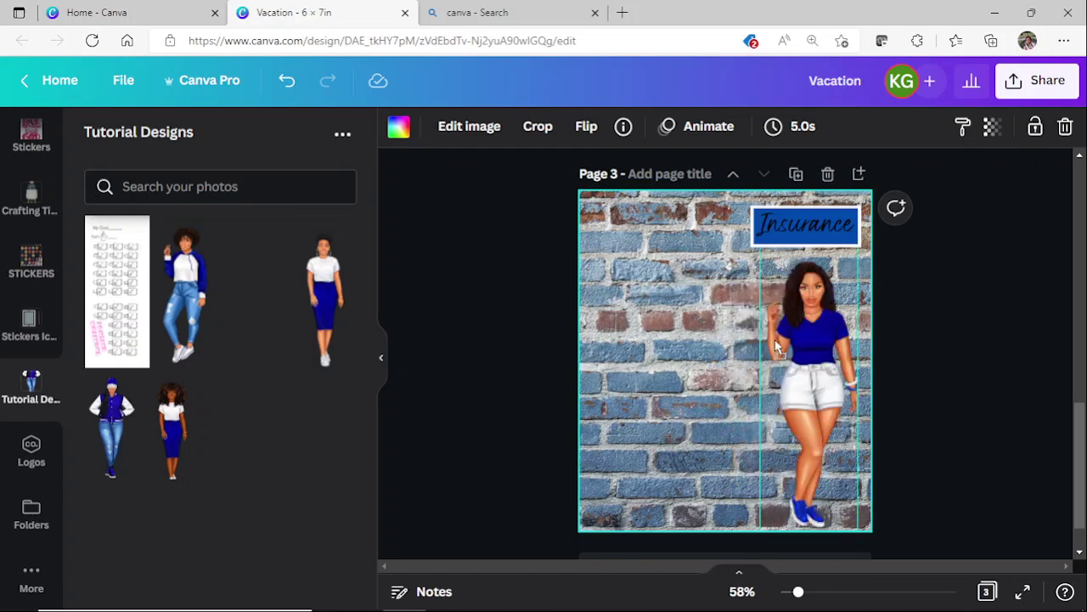
{"action": "left_click", "coordinate": [992, 316]}
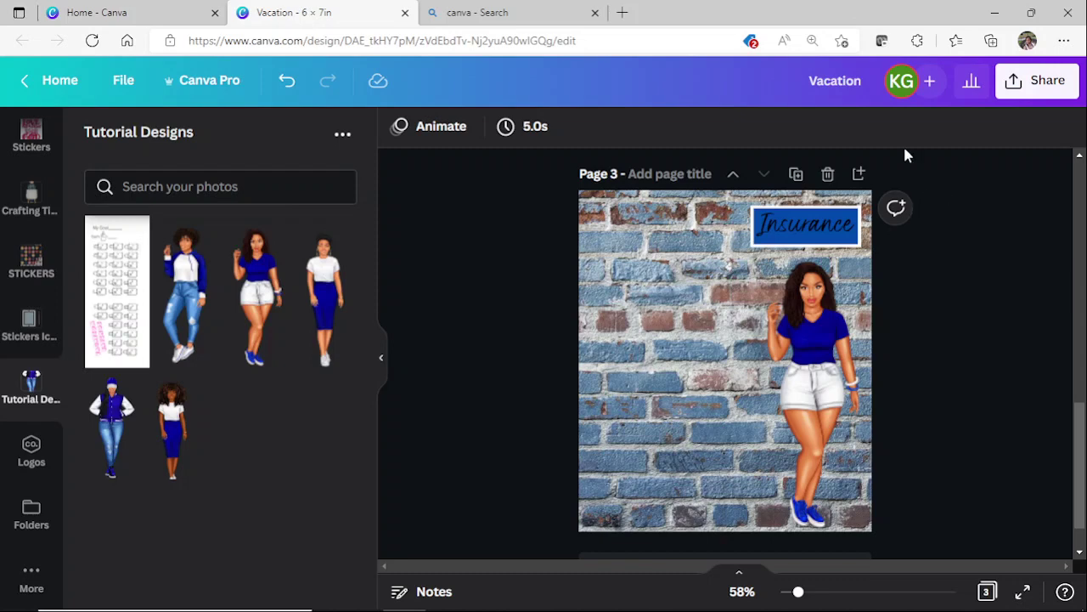
Step: Change the design title from 'Vacation' to 'Cash Envelopes'
{"action": "left_click", "coordinate": [833, 80]}
{"action": "left_click_drag", "start_coordinate": [858, 80], "coordinate": [802, 87]}
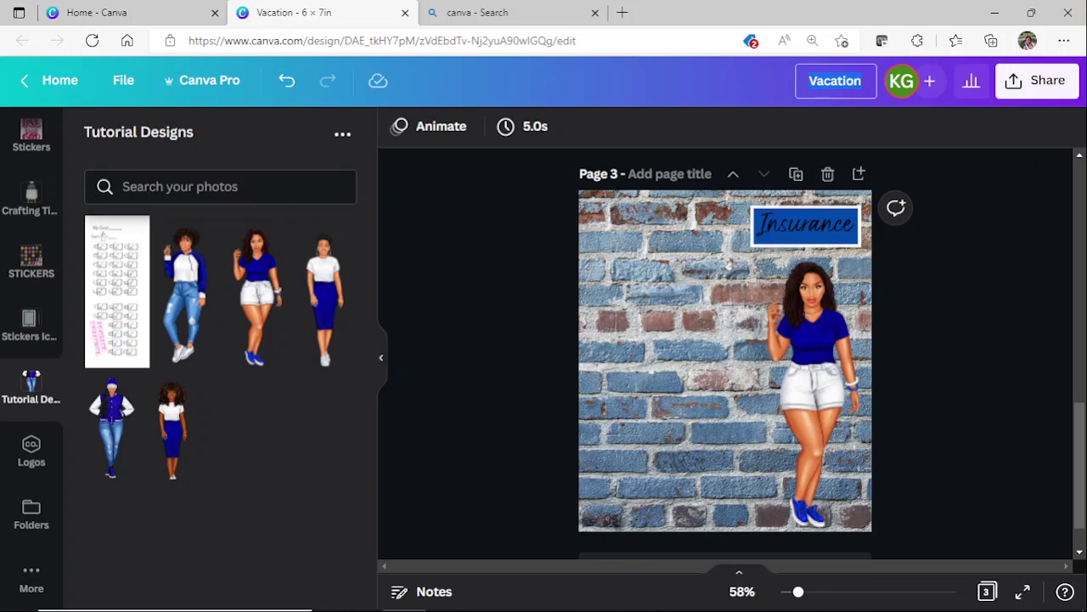
{"action": "type", "text": "Cash En"}
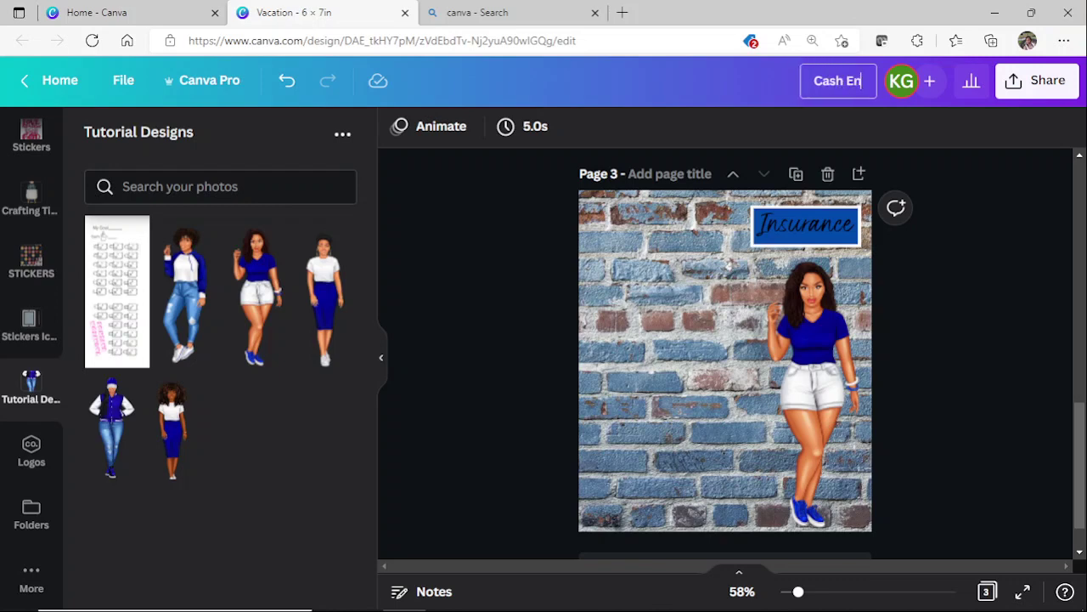
{"action": "type", "text": "velopes"}
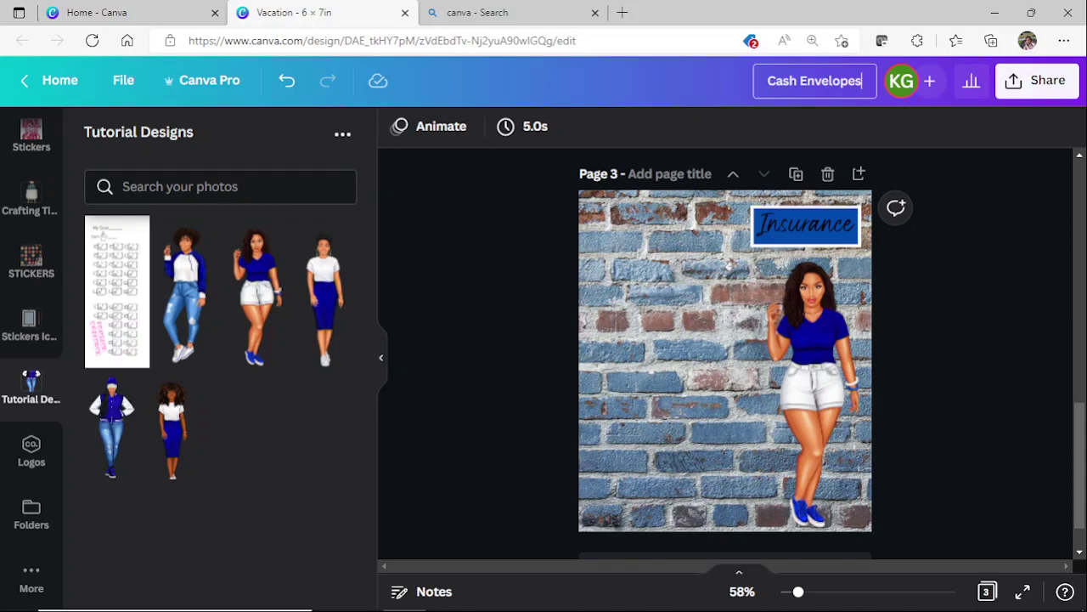
{"action": "key", "text": "Return"}
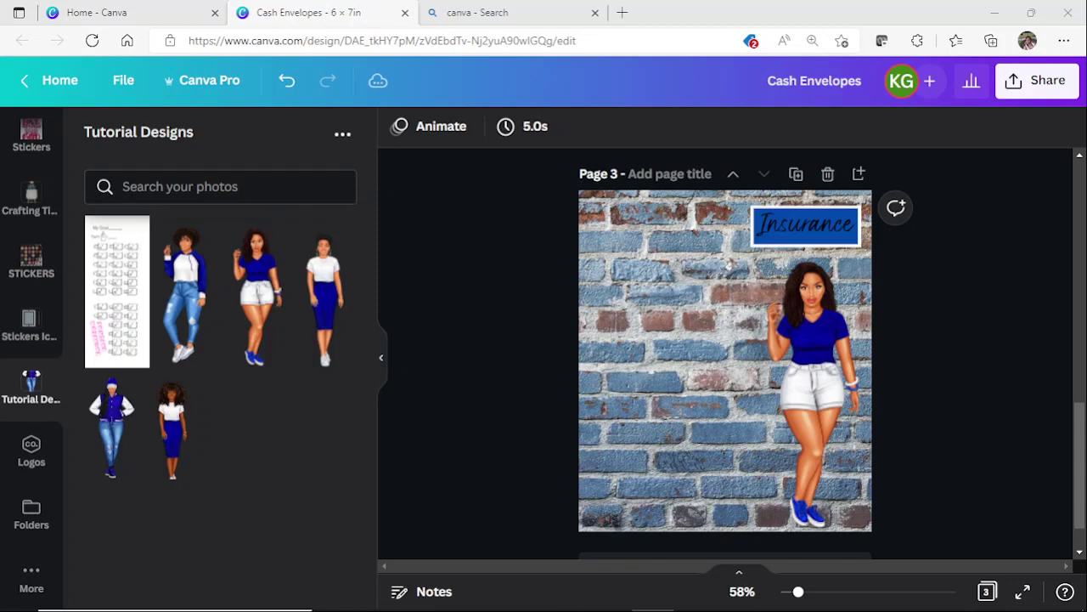
Step: In Share > Download, choose PDF Print as the file type
{"action": "left_click", "coordinate": [1013, 95]}
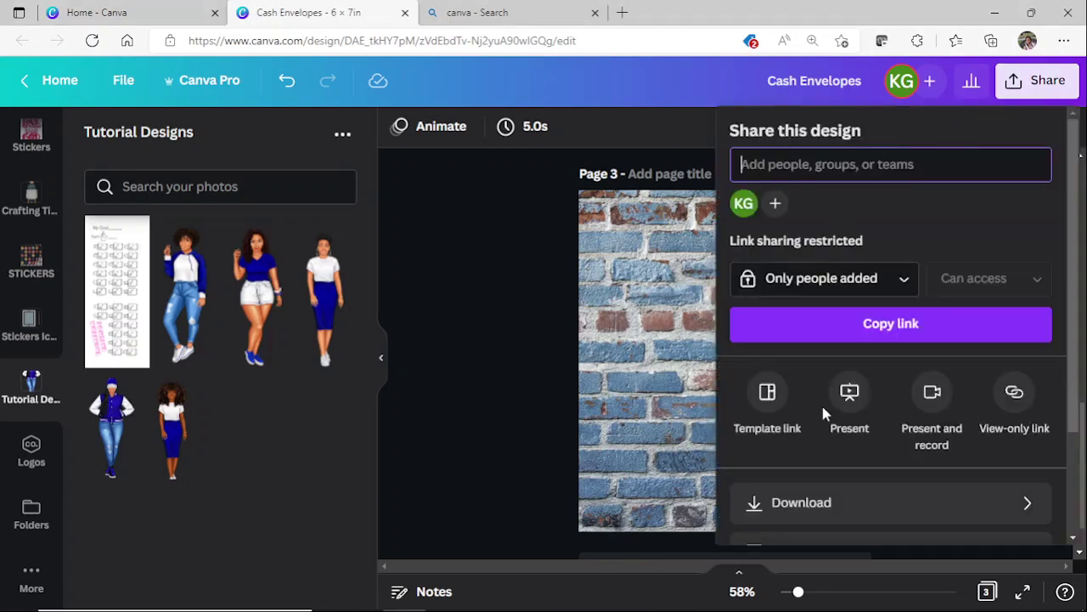
{"action": "scroll", "coordinate": [823, 453], "scroll_direction": "down", "scroll_amount": 3}
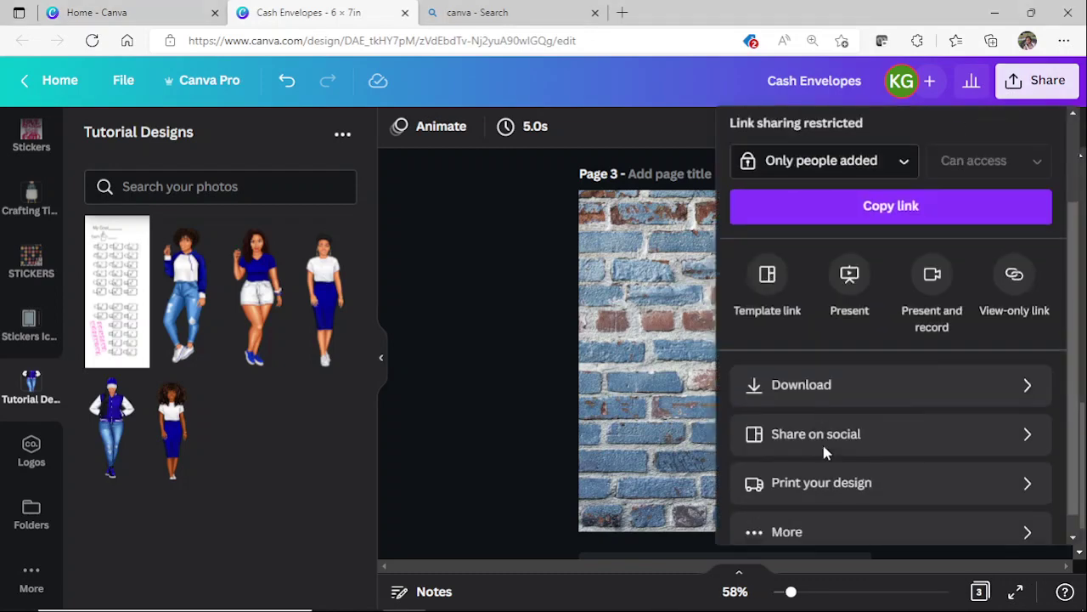
{"action": "left_click", "coordinate": [797, 387]}
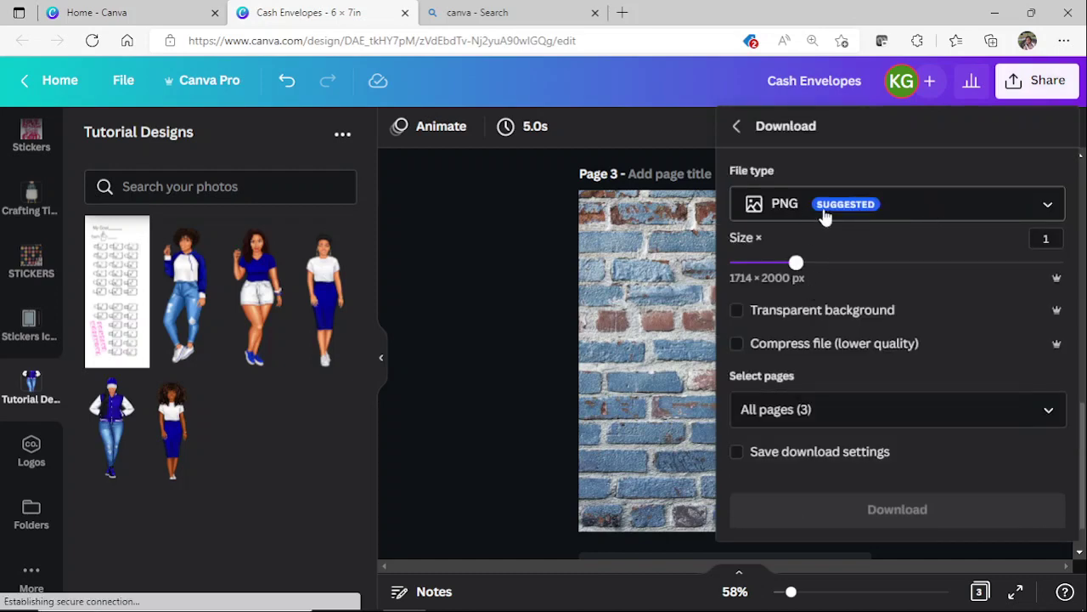
{"action": "left_click", "coordinate": [895, 218]}
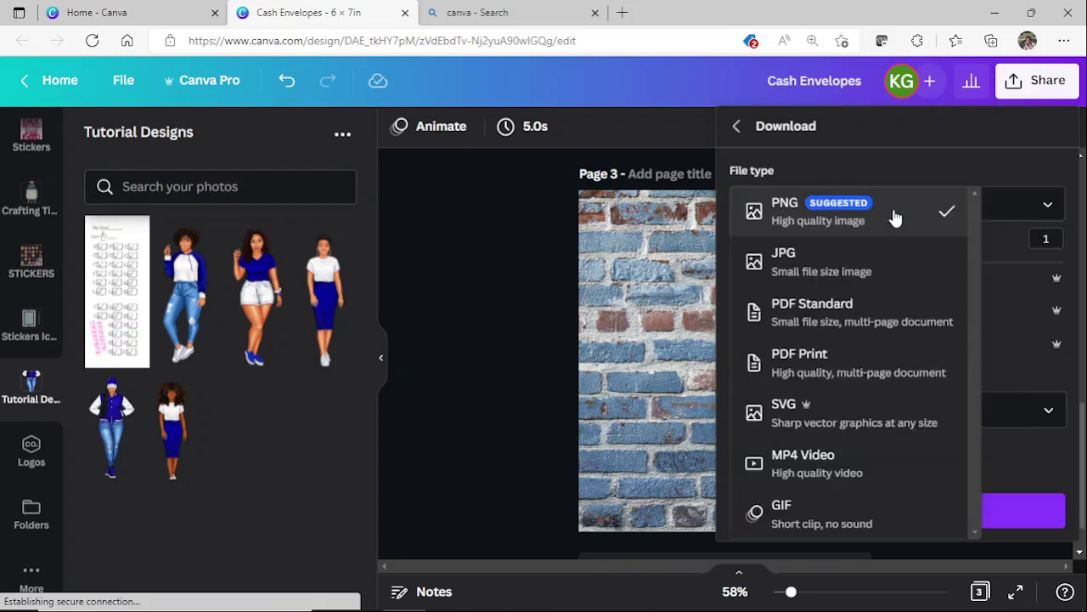
{"action": "left_click", "coordinate": [821, 383]}
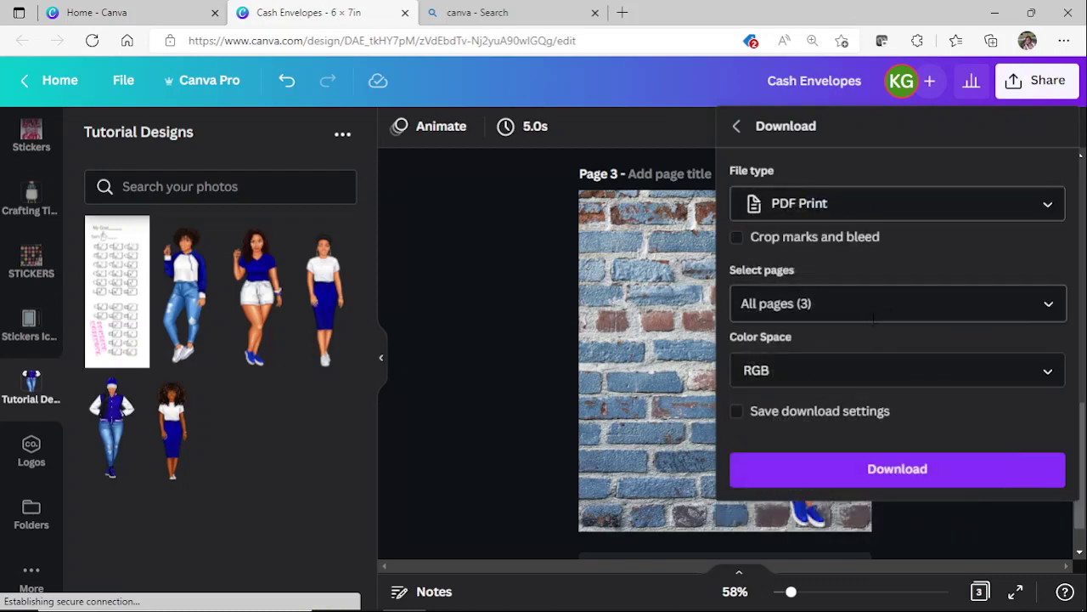
Step: Select All pages (1–3) and download the design as a PDF
{"action": "left_click", "coordinate": [1050, 316]}
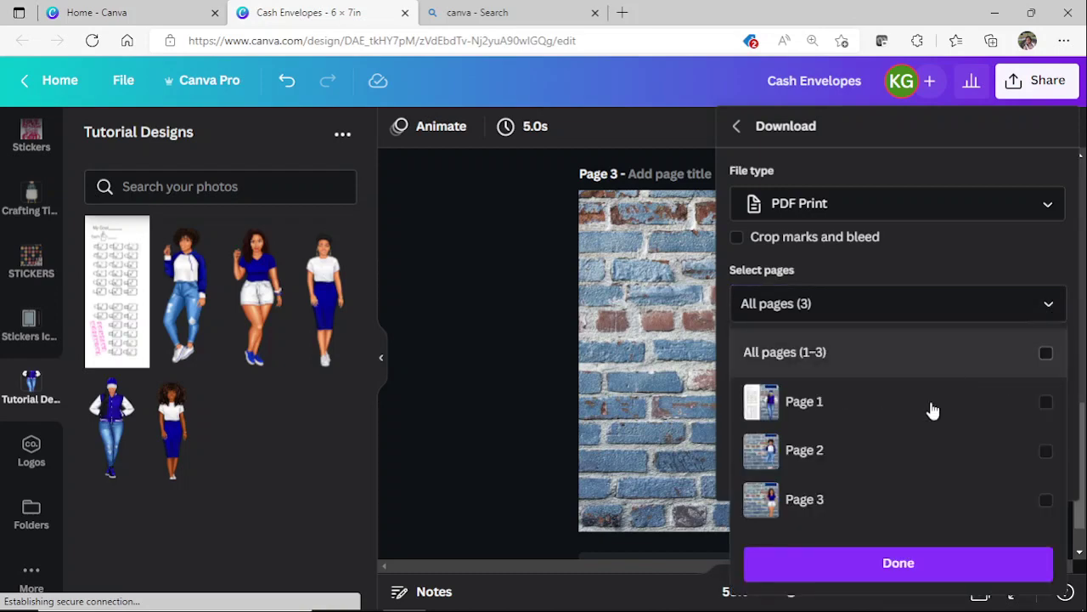
{"action": "left_click", "coordinate": [1046, 354]}
{"action": "left_click", "coordinate": [1045, 355]}
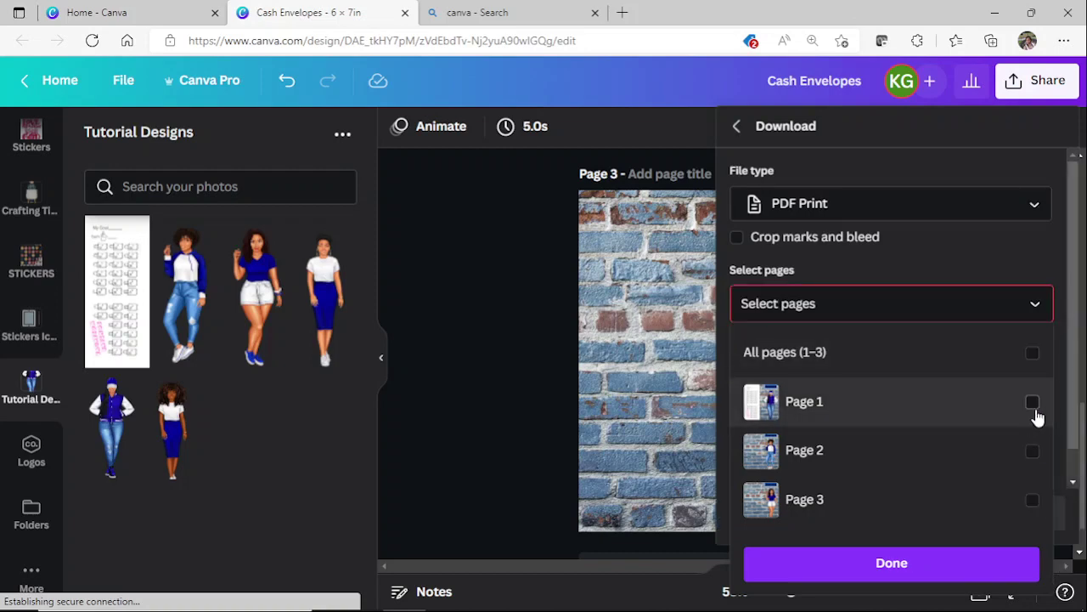
{"action": "left_click", "coordinate": [1033, 403]}
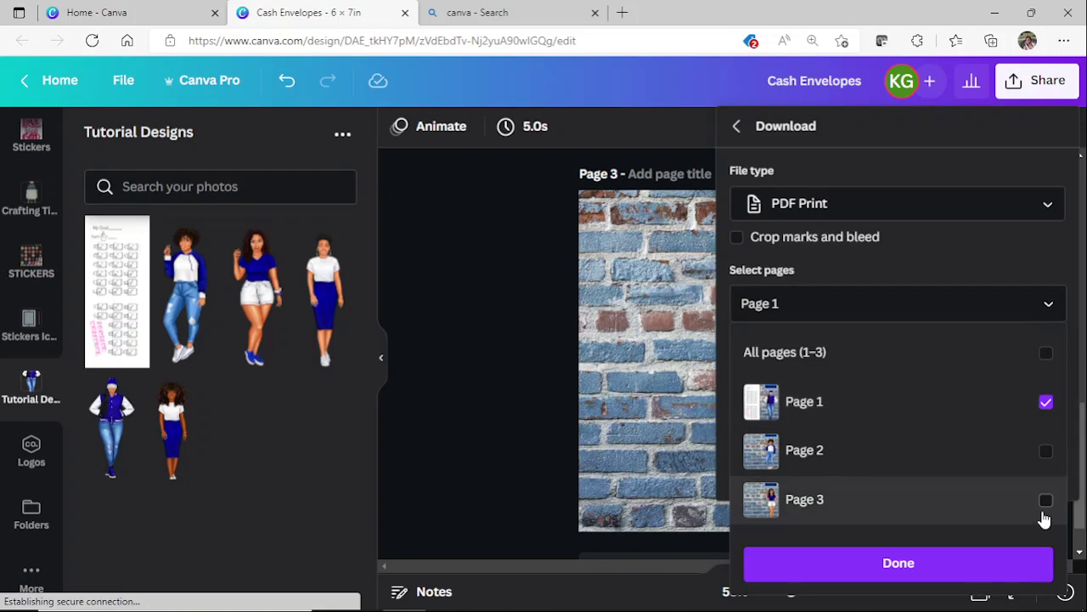
{"action": "left_click", "coordinate": [1046, 503]}
{"action": "left_click", "coordinate": [1046, 503]}
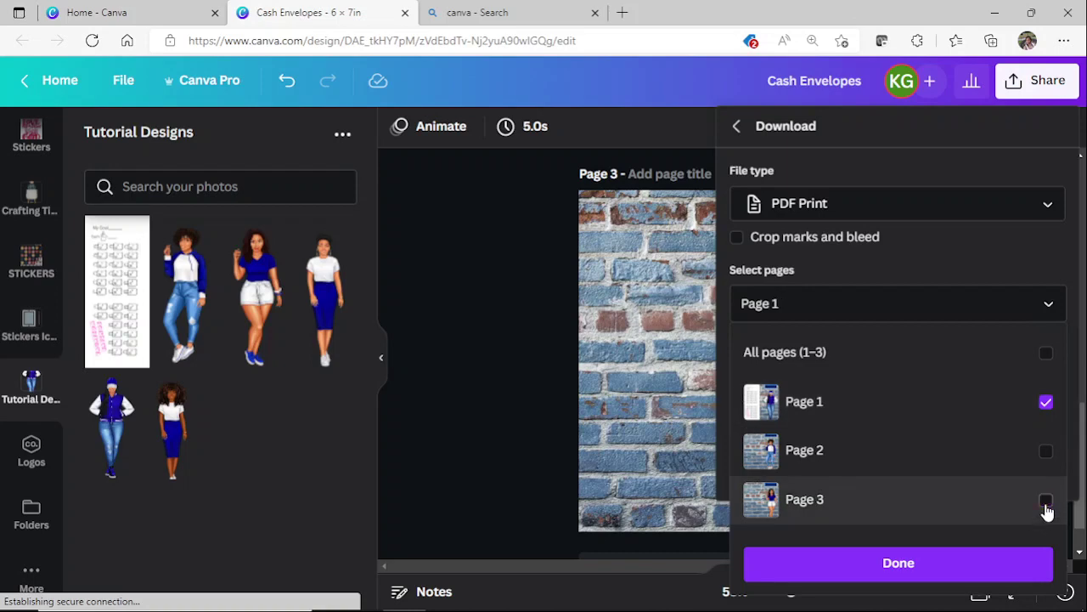
{"action": "left_click", "coordinate": [1045, 353]}
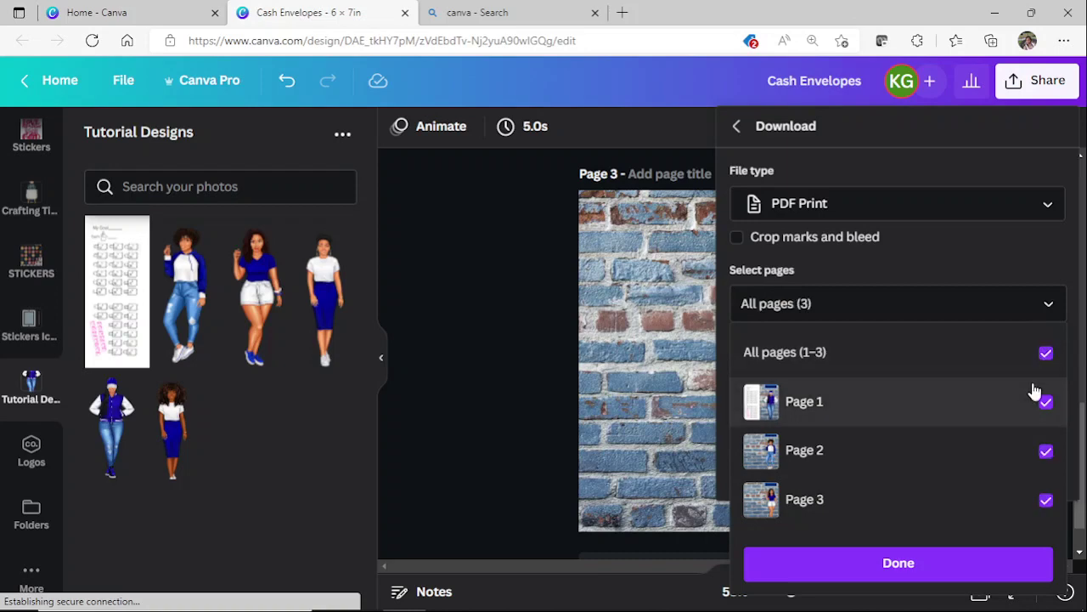
{"action": "left_click", "coordinate": [924, 577]}
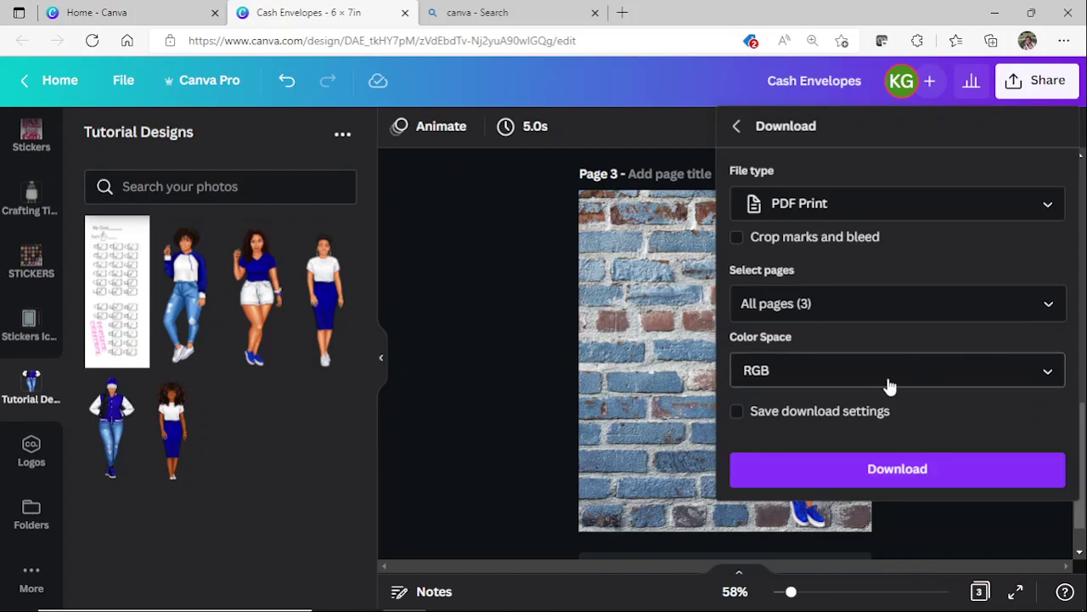
{"action": "left_click", "coordinate": [771, 471]}
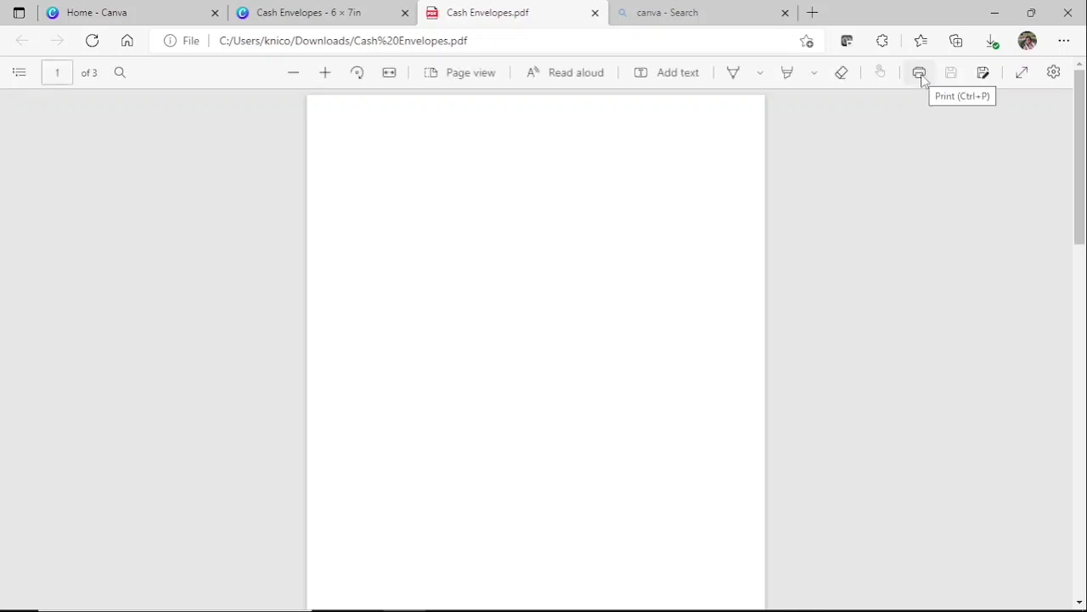
Step: Open the print dialog for Cash Envelopes.pdf from the PDF viewer toolbar
{"action": "left_click", "coordinate": [920, 75]}
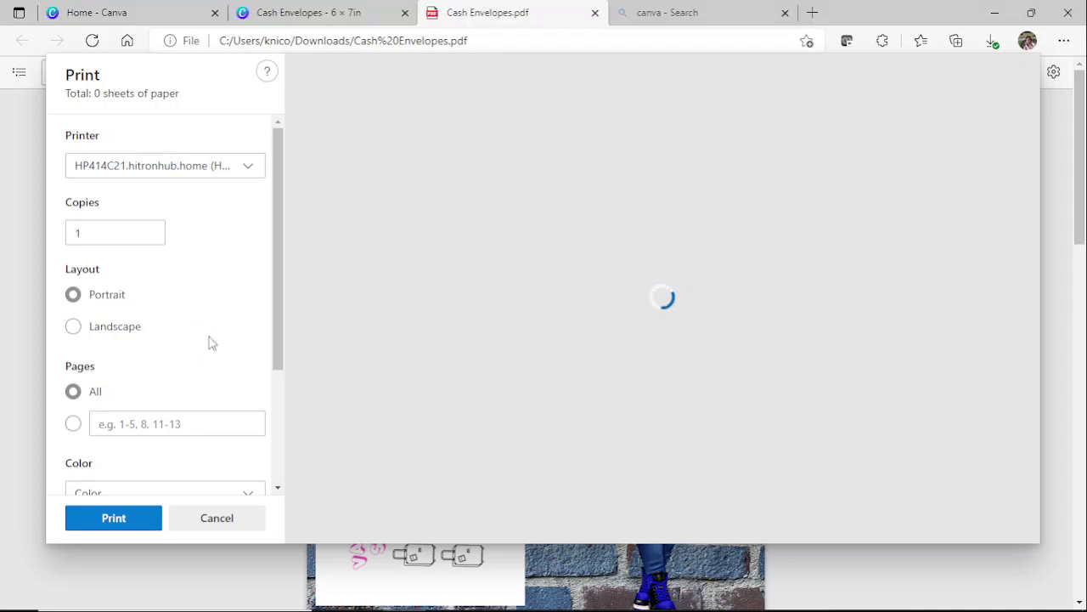
Step: In More settings, set the print scale to Actual size (100%) and review the preview pages
{"action": "scroll", "coordinate": [211, 342], "scroll_direction": "down", "scroll_amount": 2}
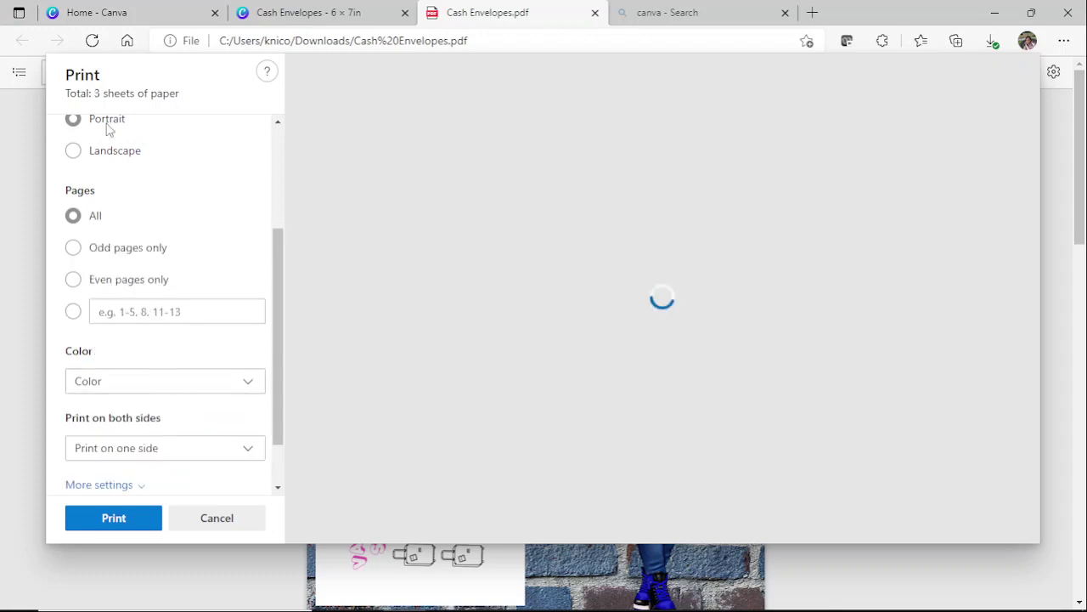
{"action": "scroll", "coordinate": [128, 392], "scroll_direction": "down", "scroll_amount": 1}
{"action": "left_click", "coordinate": [111, 423]}
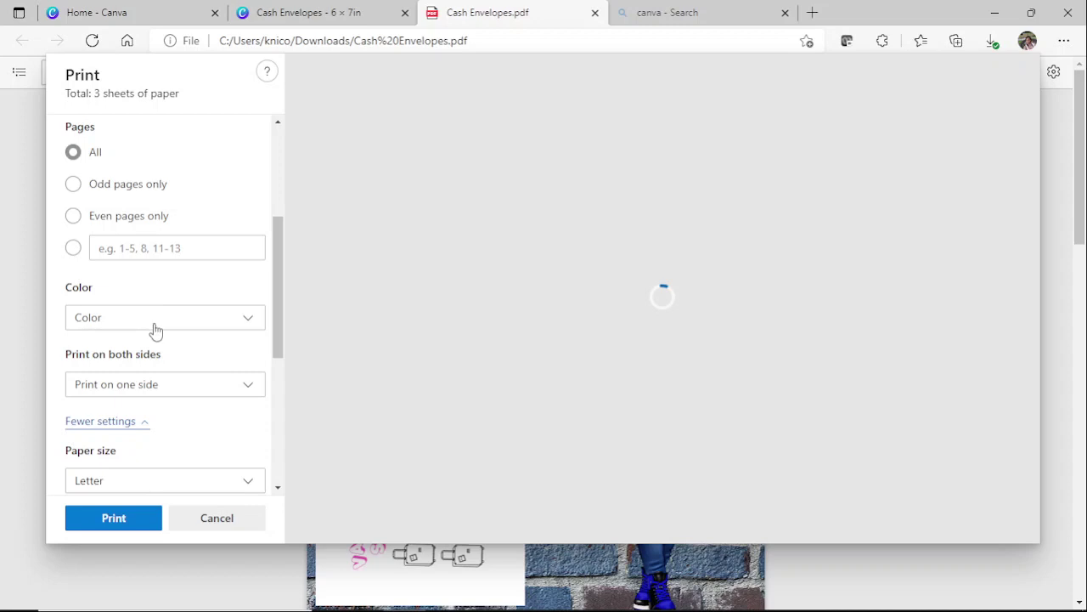
{"action": "scroll", "coordinate": [162, 374], "scroll_direction": "down", "scroll_amount": 4}
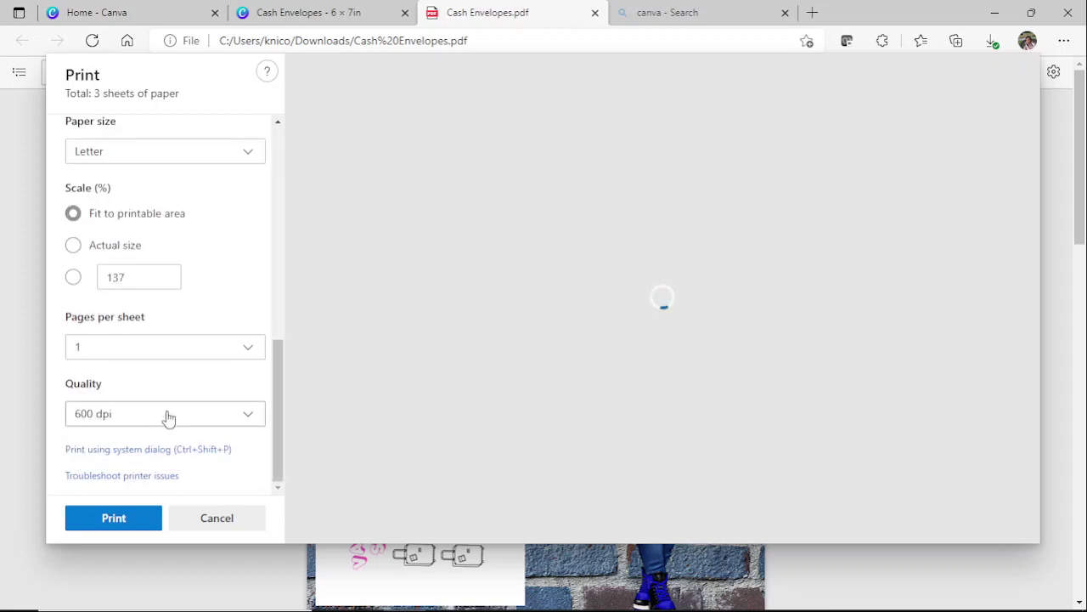
{"action": "left_click", "coordinate": [102, 228]}
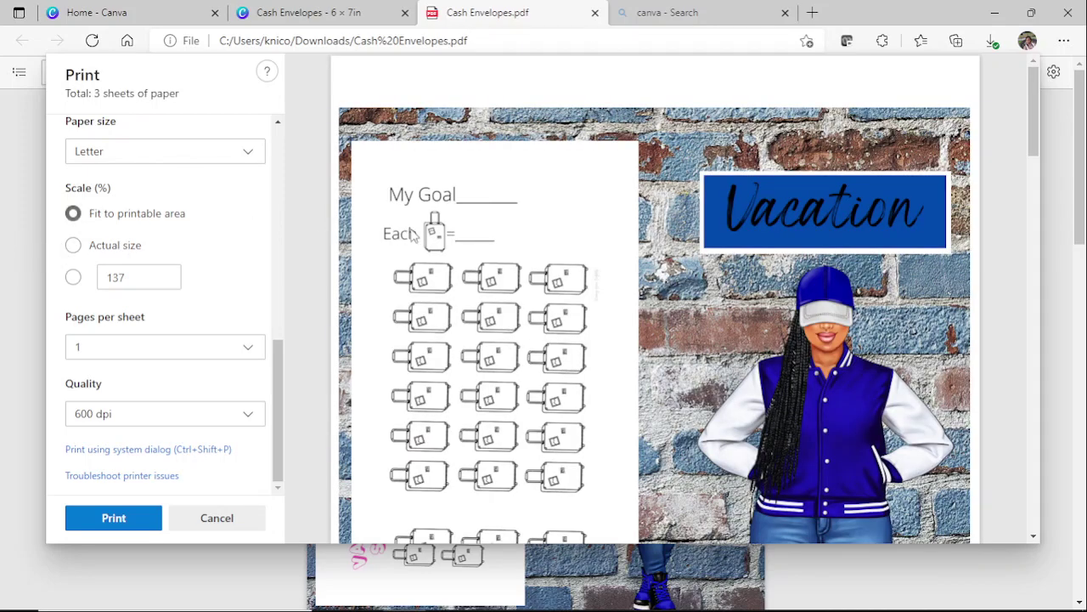
{"action": "scroll", "coordinate": [412, 234], "scroll_direction": "down", "scroll_amount": 5}
{"action": "scroll", "coordinate": [497, 382], "scroll_direction": "down", "scroll_amount": 3}
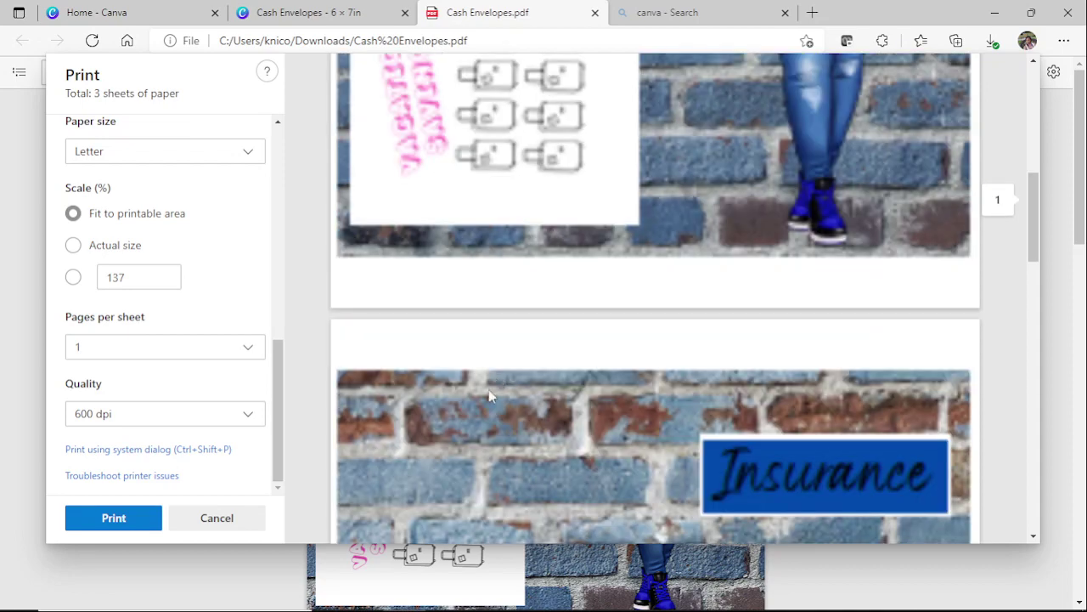
{"action": "scroll", "coordinate": [488, 389], "scroll_direction": "up", "scroll_amount": 10}
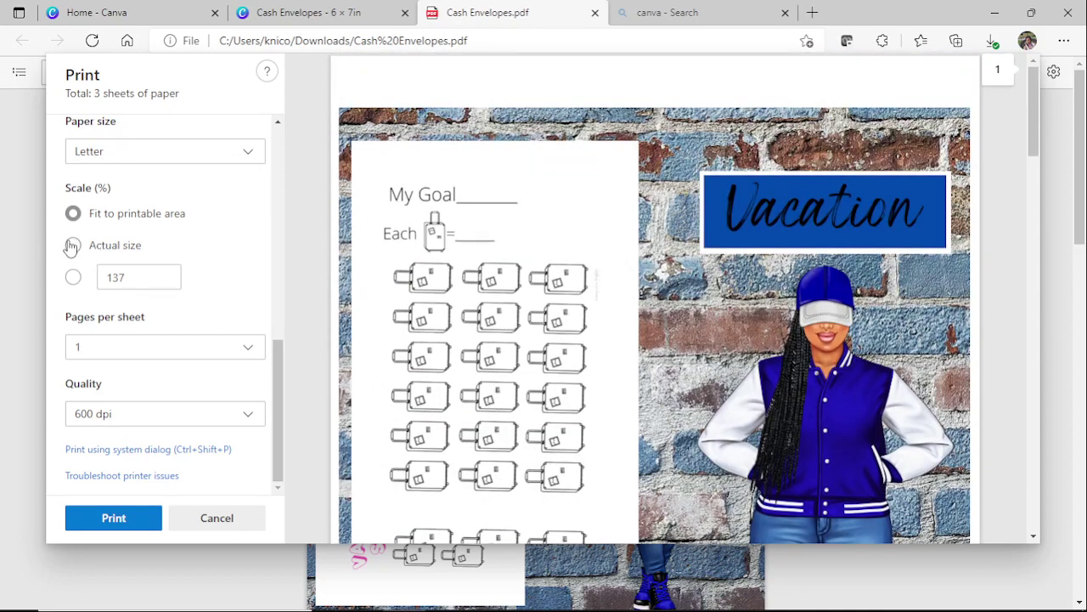
{"action": "left_click", "coordinate": [73, 246]}
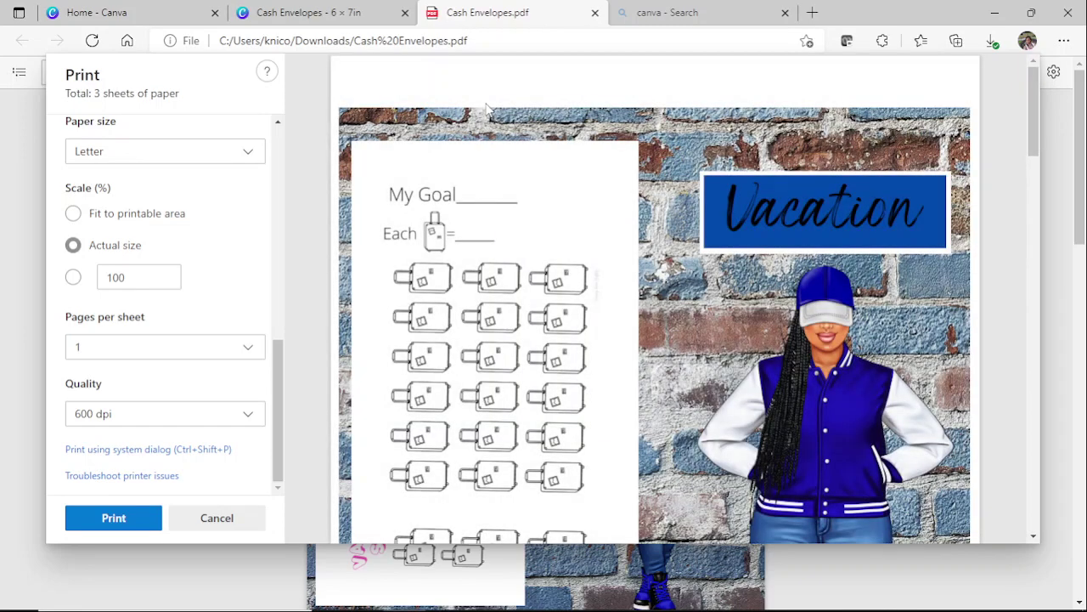
{"action": "scroll", "coordinate": [636, 174], "scroll_direction": "down", "scroll_amount": 1}
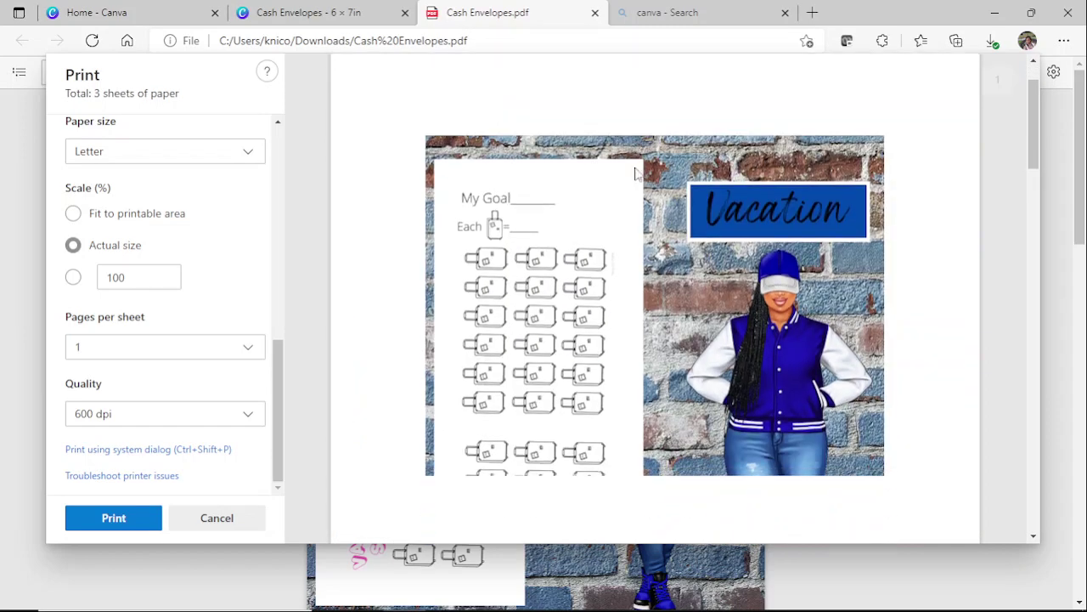
{"action": "scroll", "coordinate": [639, 174], "scroll_direction": "down", "scroll_amount": 3}
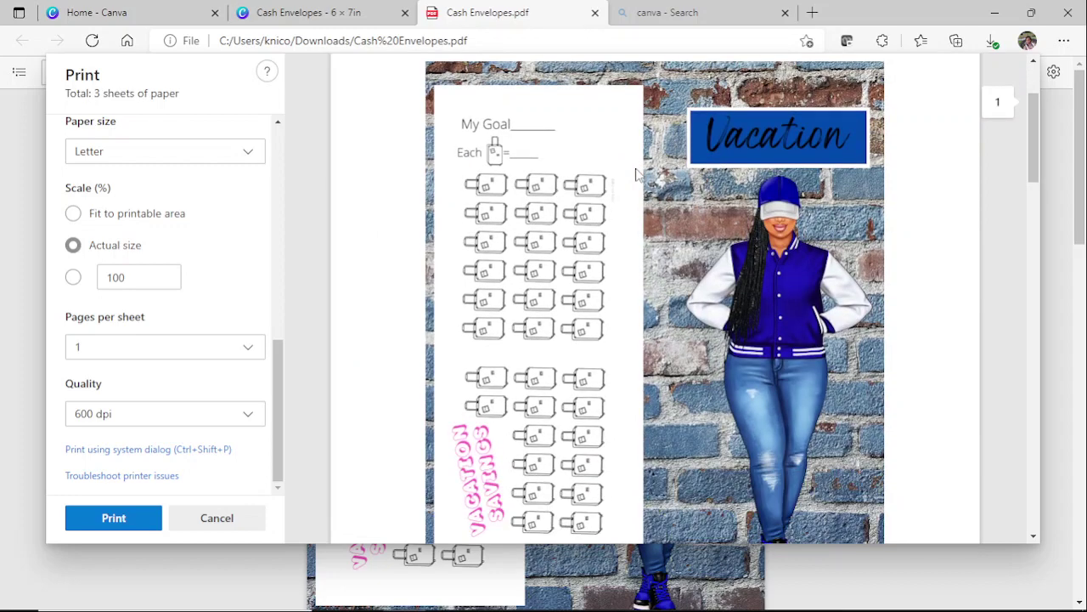
{"action": "scroll", "coordinate": [639, 173], "scroll_direction": "down", "scroll_amount": 3}
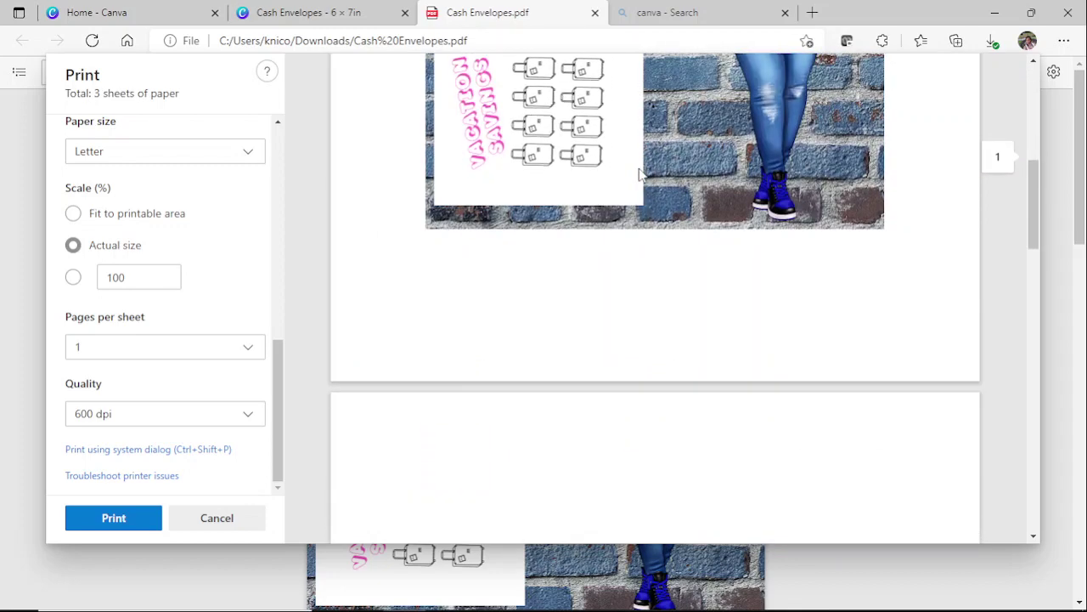
{"action": "scroll", "coordinate": [637, 173], "scroll_direction": "up", "scroll_amount": 4}
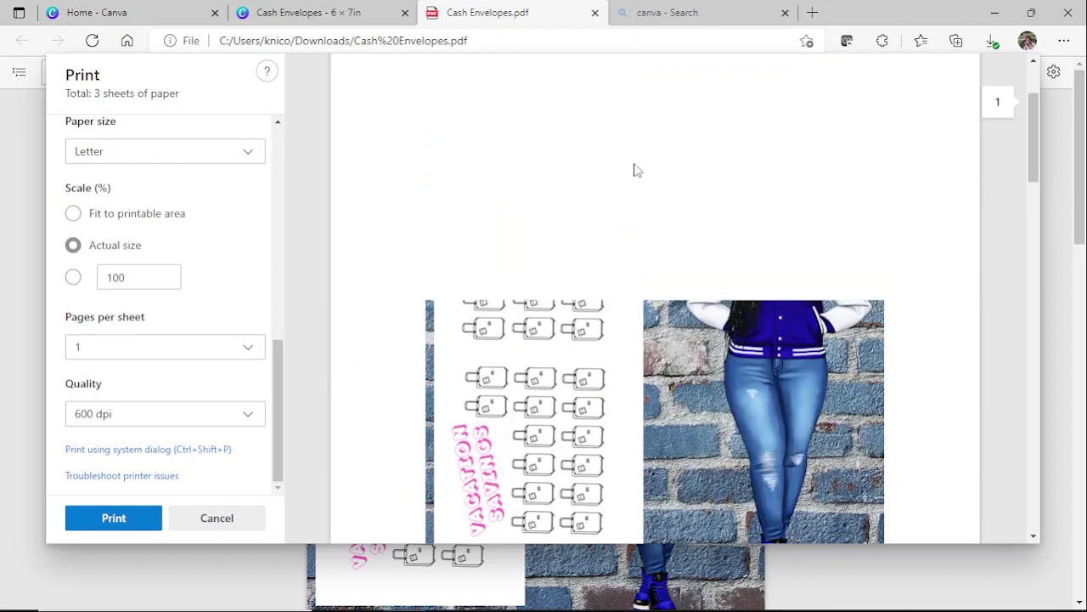
{"action": "scroll", "coordinate": [628, 168], "scroll_direction": "up", "scroll_amount": 1}
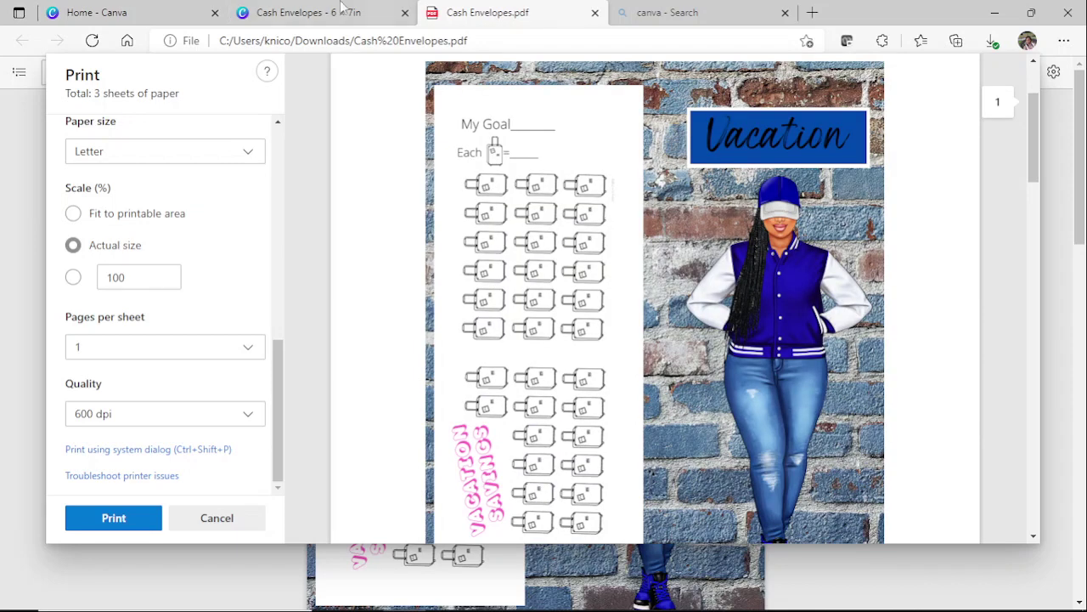